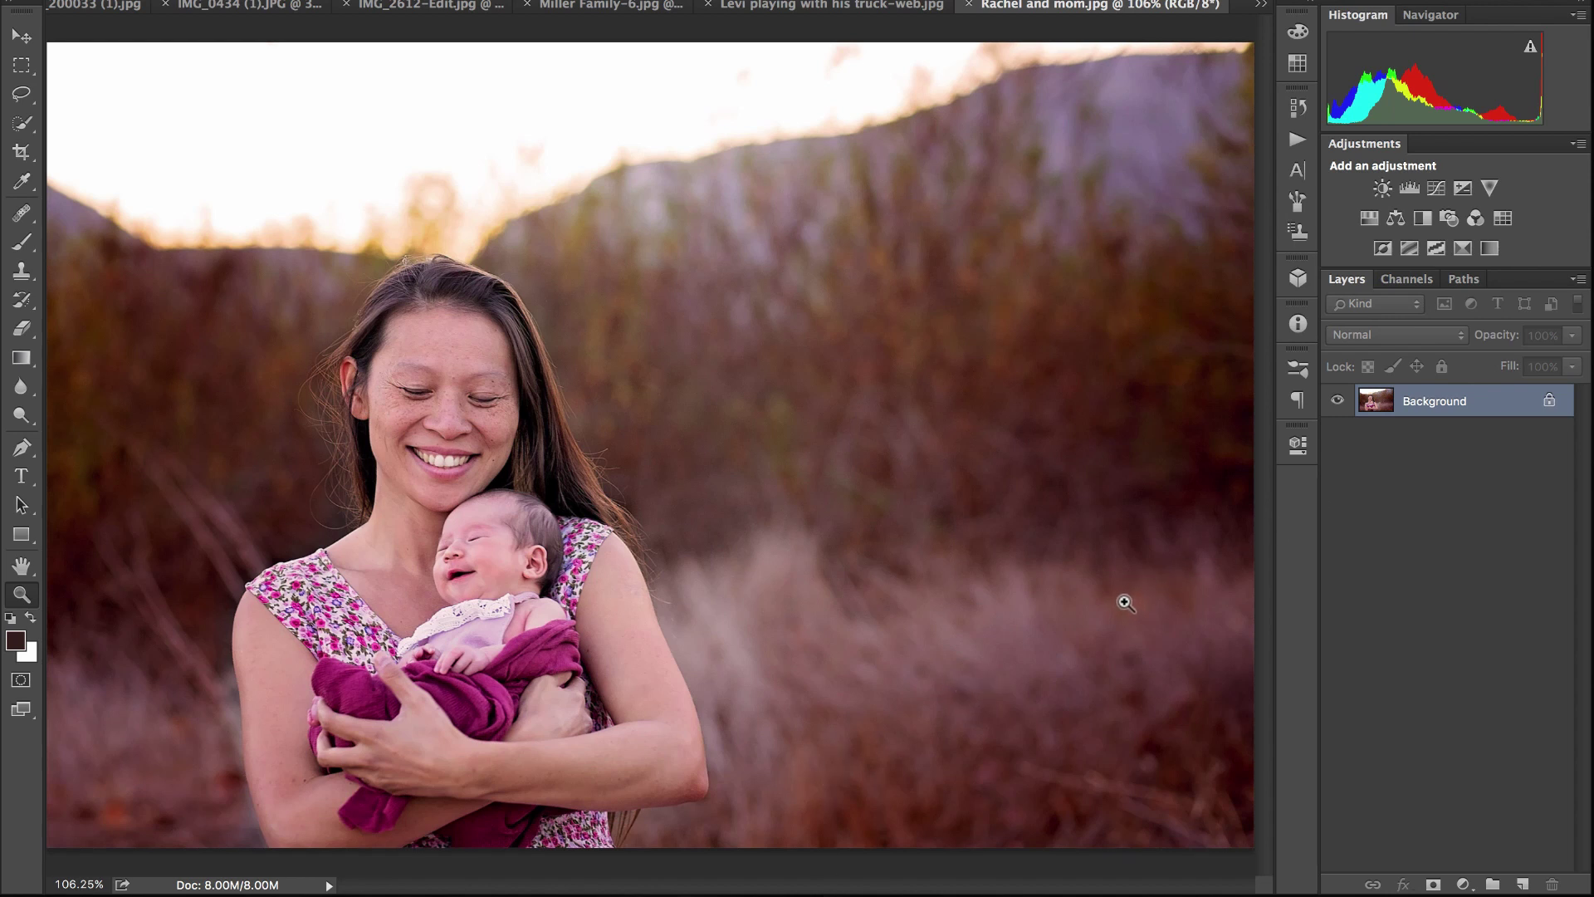
- Add a new notes layer and draw a black circle around the woman's head
{"action": "key", "text": "h"}
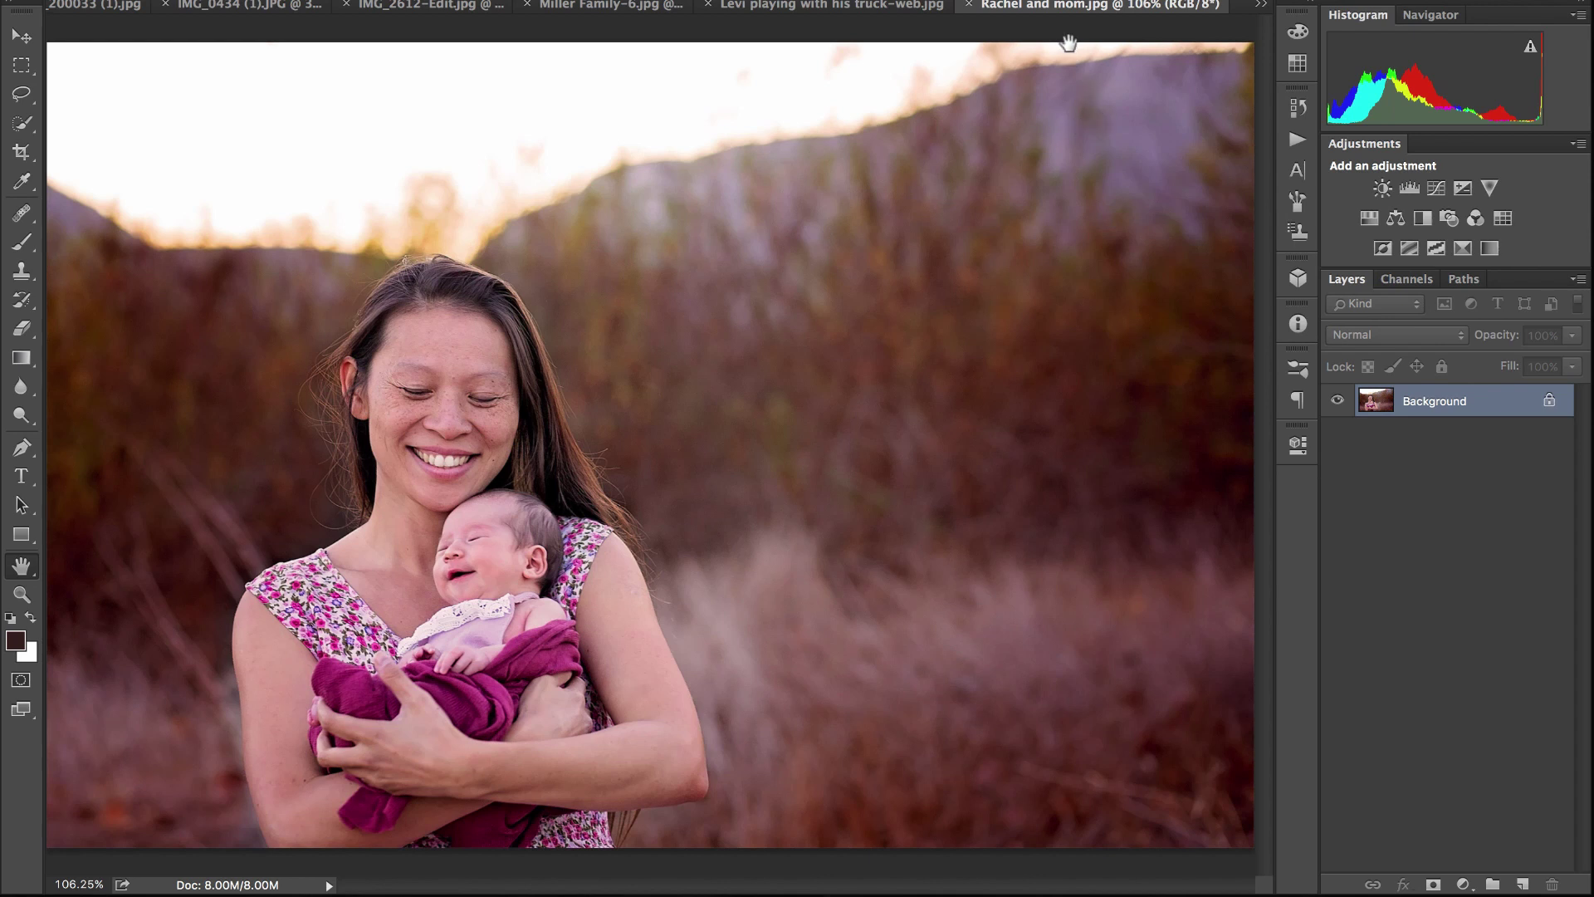
{"action": "key", "text": "ctrl+shift+n"}
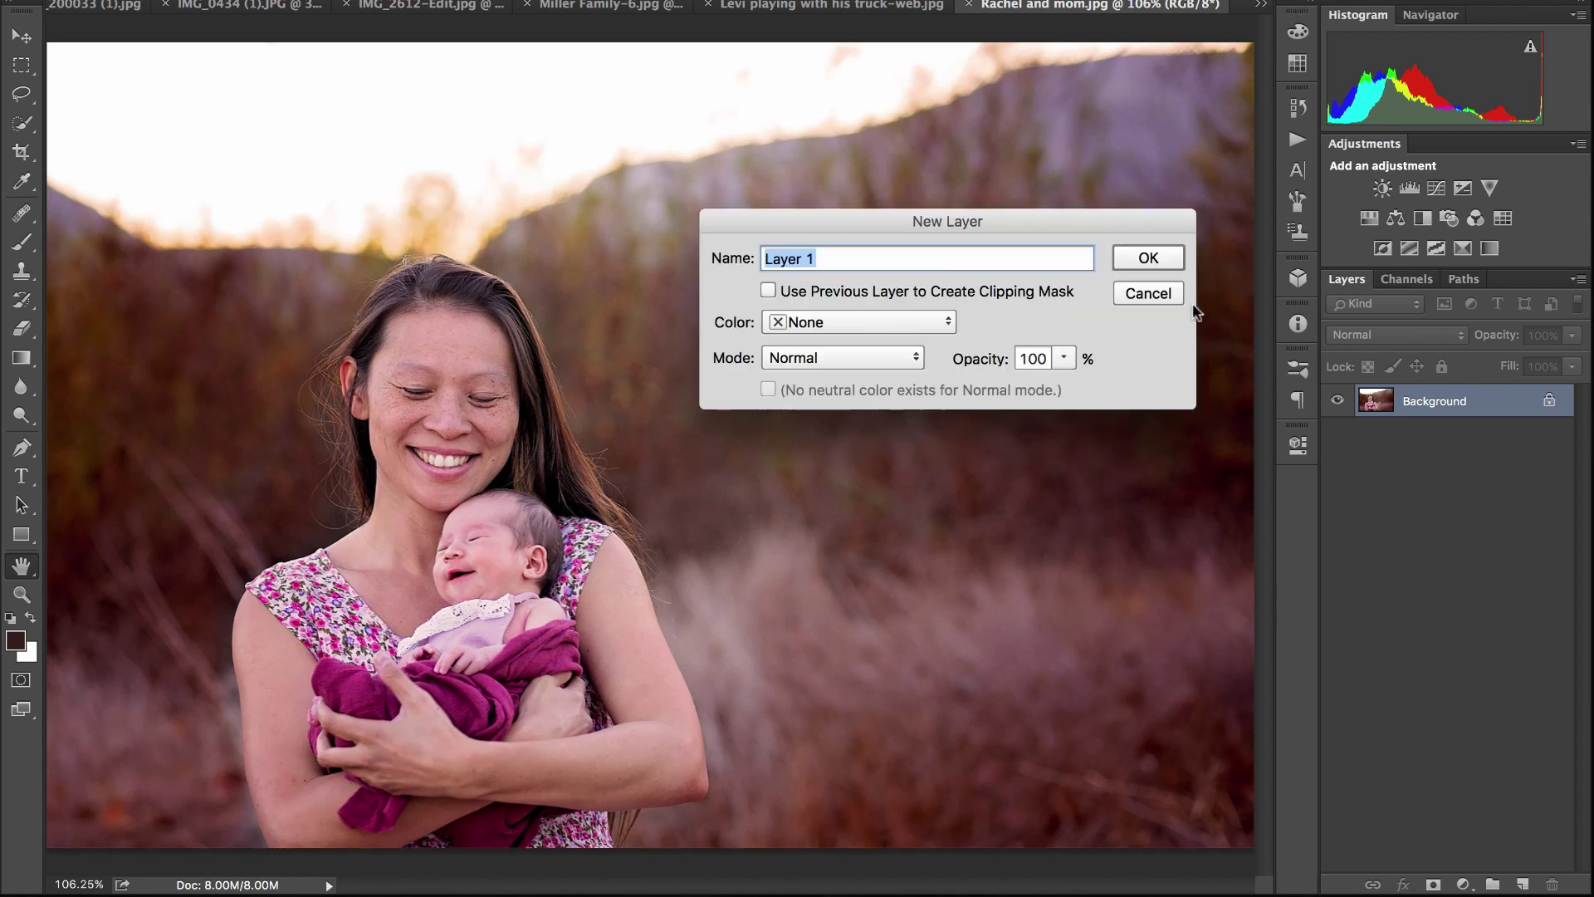
{"action": "left_click", "coordinate": [1159, 259]}
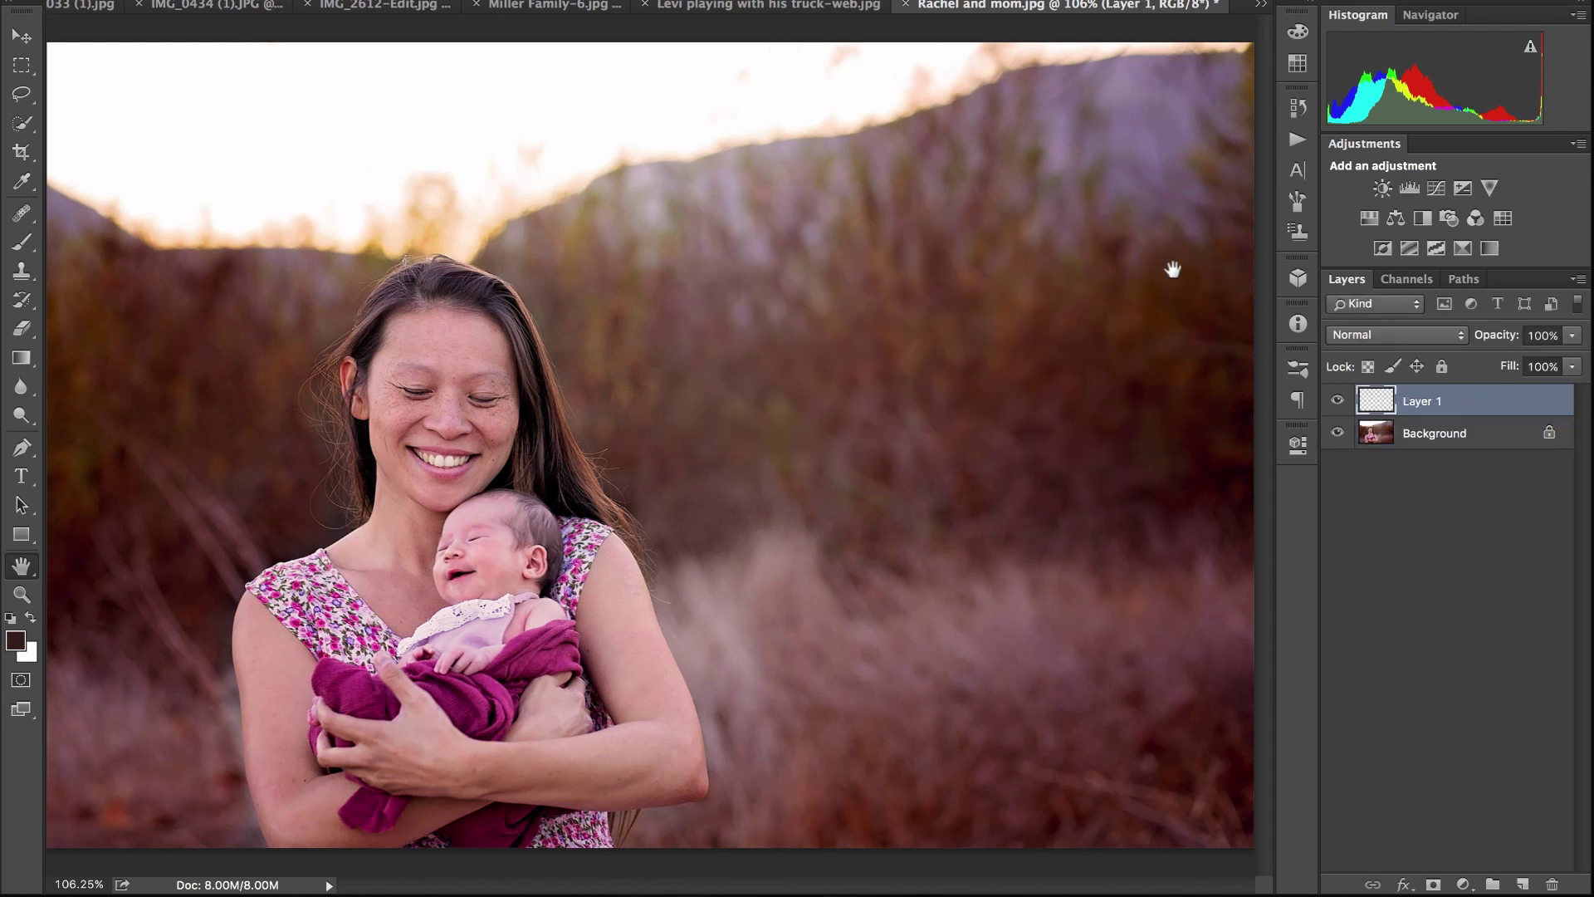
{"action": "key", "text": "b"}
{"action": "key", "text": "d"}
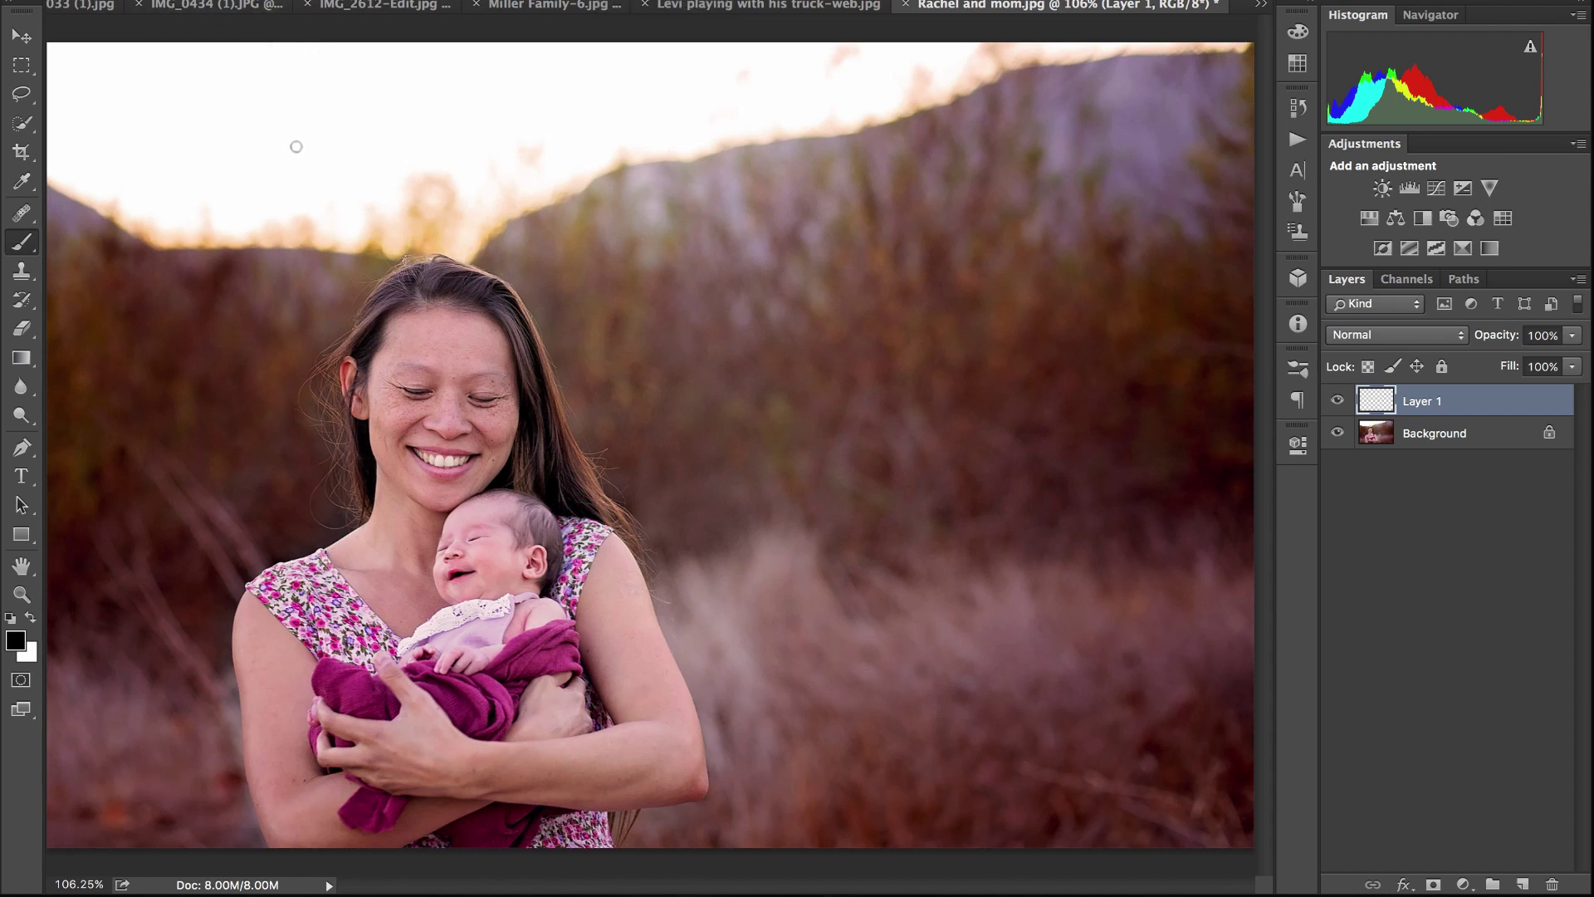
{"action": "left_click", "coordinate": [471, 183]}
{"action": "mouse_move", "coordinate": [473, 184]}
{"action": "left_mouse_down"}
{"action": "mouse_move", "coordinate": [441, 181]}
{"action": "mouse_move", "coordinate": [470, 177]}
{"action": "left_mouse_up"}
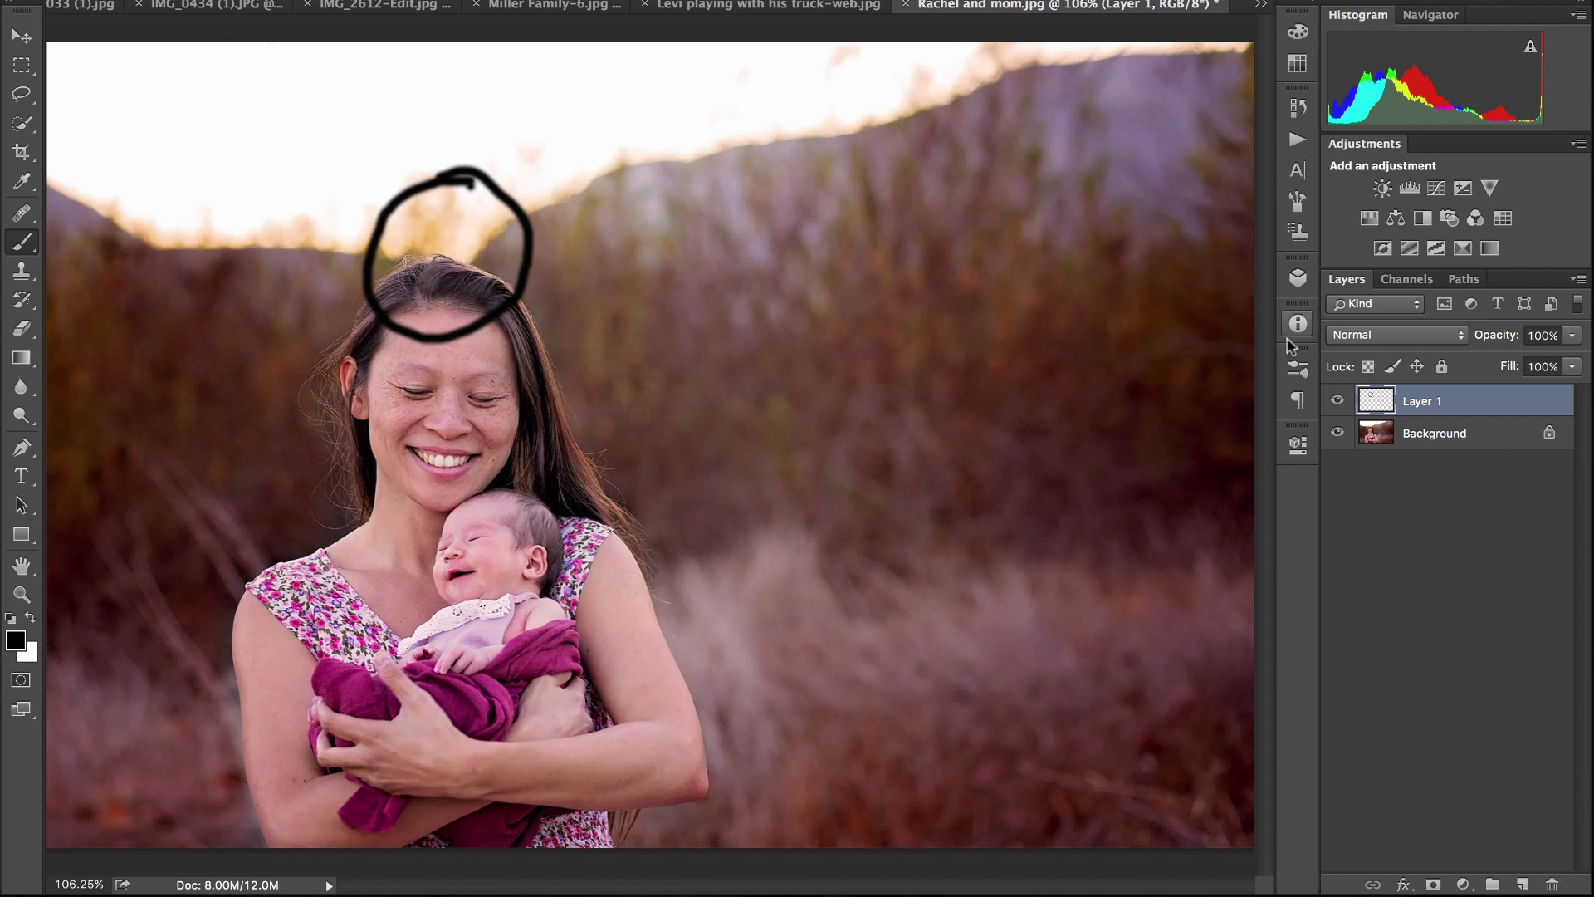
- Delete the circle layer, paint a halo stroke above her head, then undo it
{"action": "left_click", "coordinate": [1554, 884]}
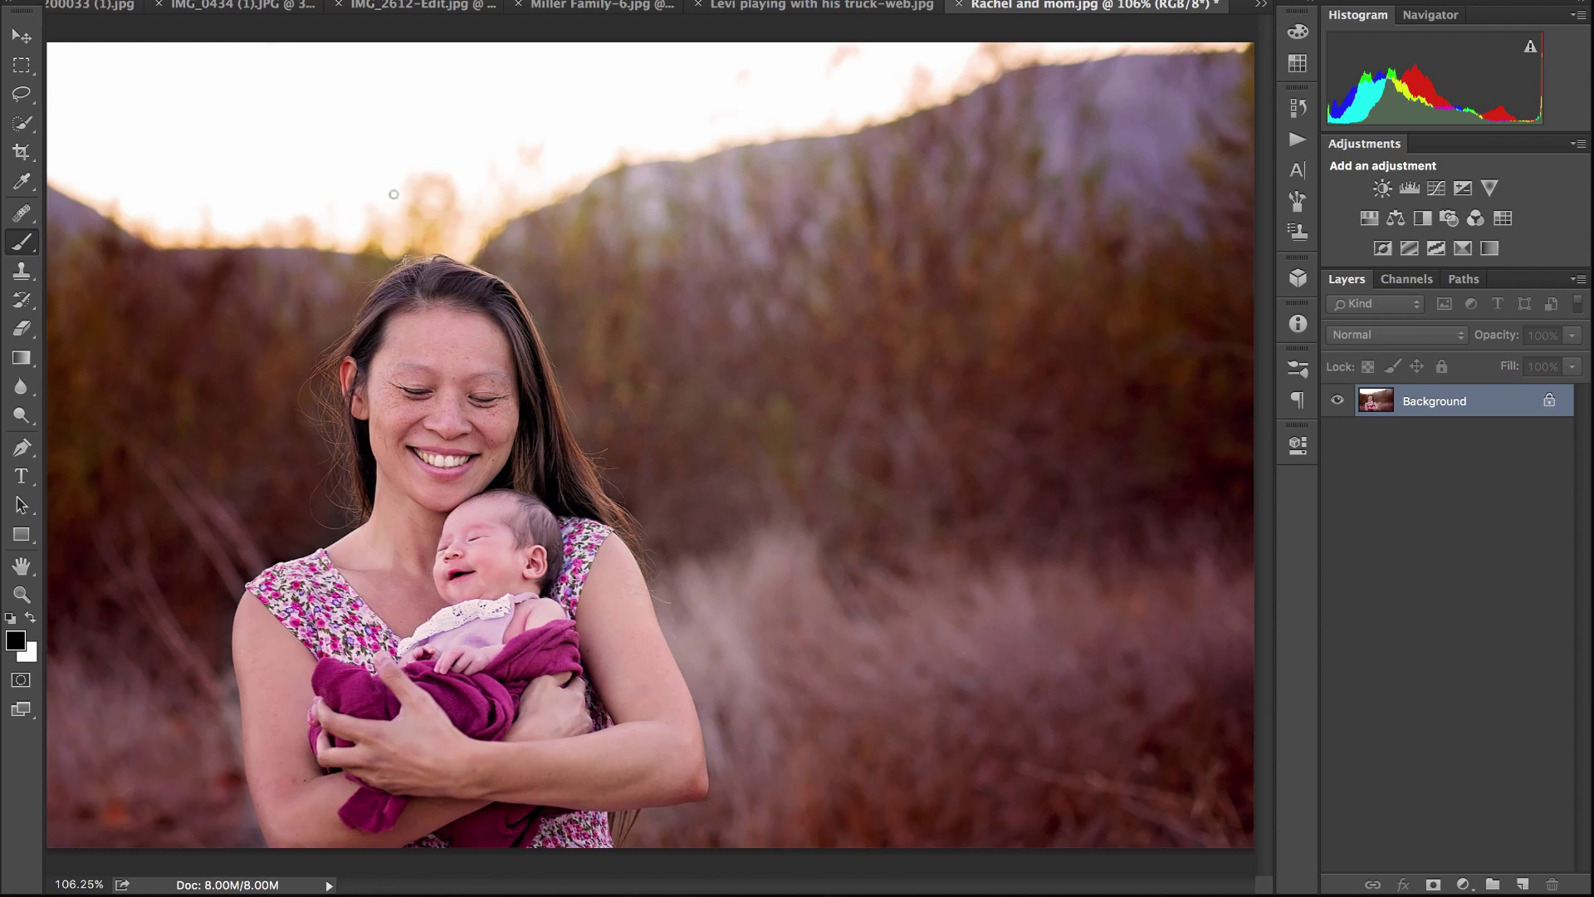
{"action": "left_click_drag", "start_coordinate": [333, 261], "coordinate": [594, 225]}
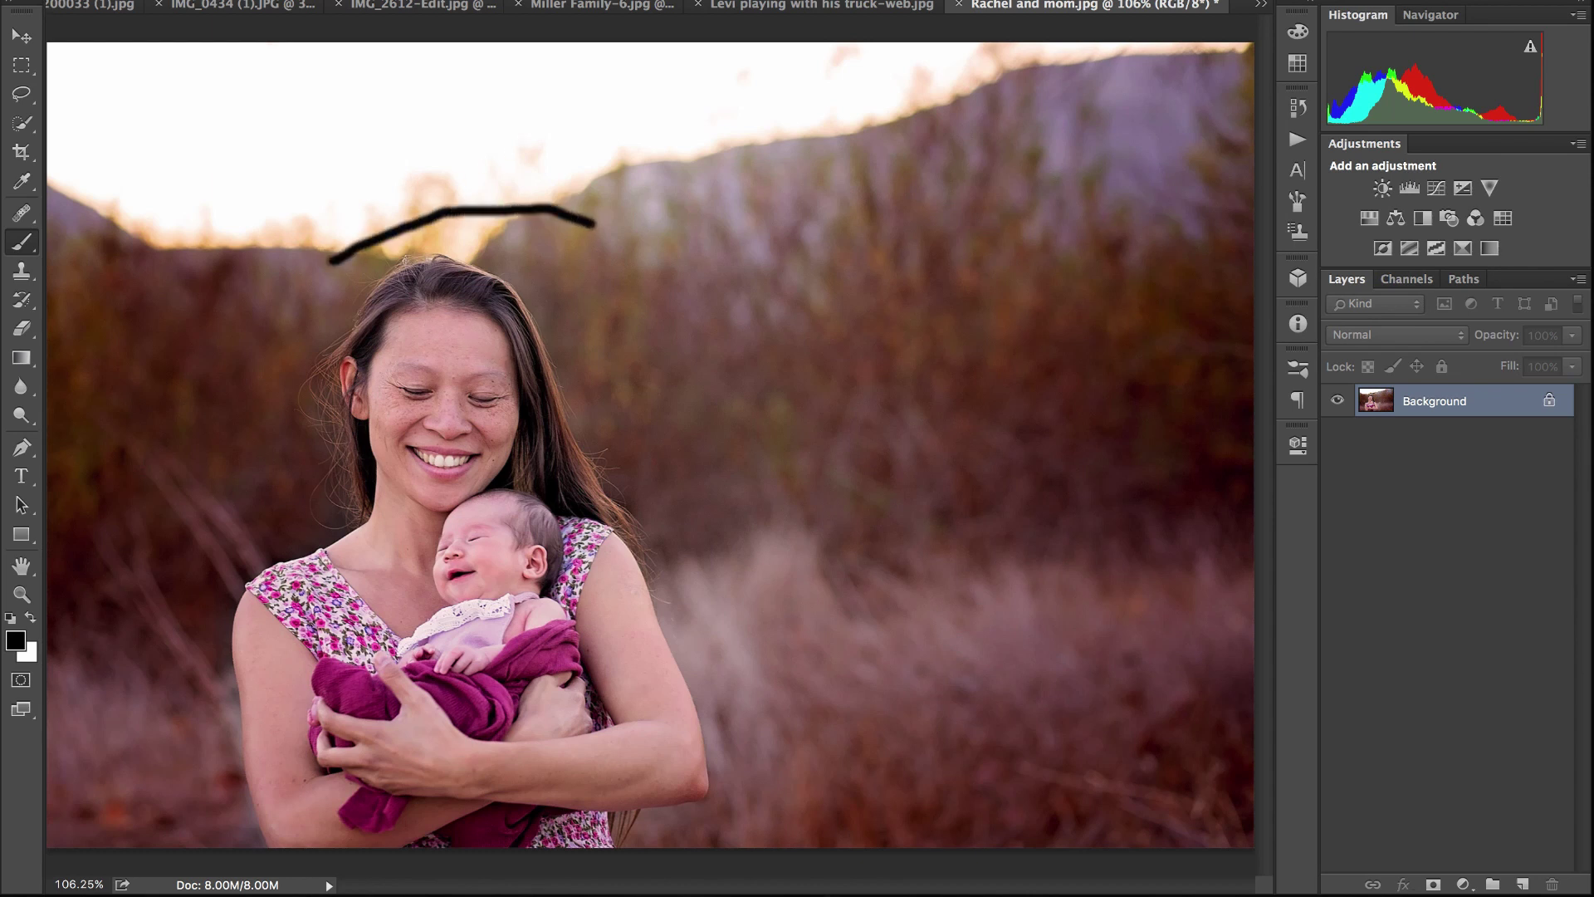
{"action": "left_click_drag", "start_coordinate": [314, 265], "coordinate": [577, 197]}
{"action": "key", "text": "ctrl+z"}
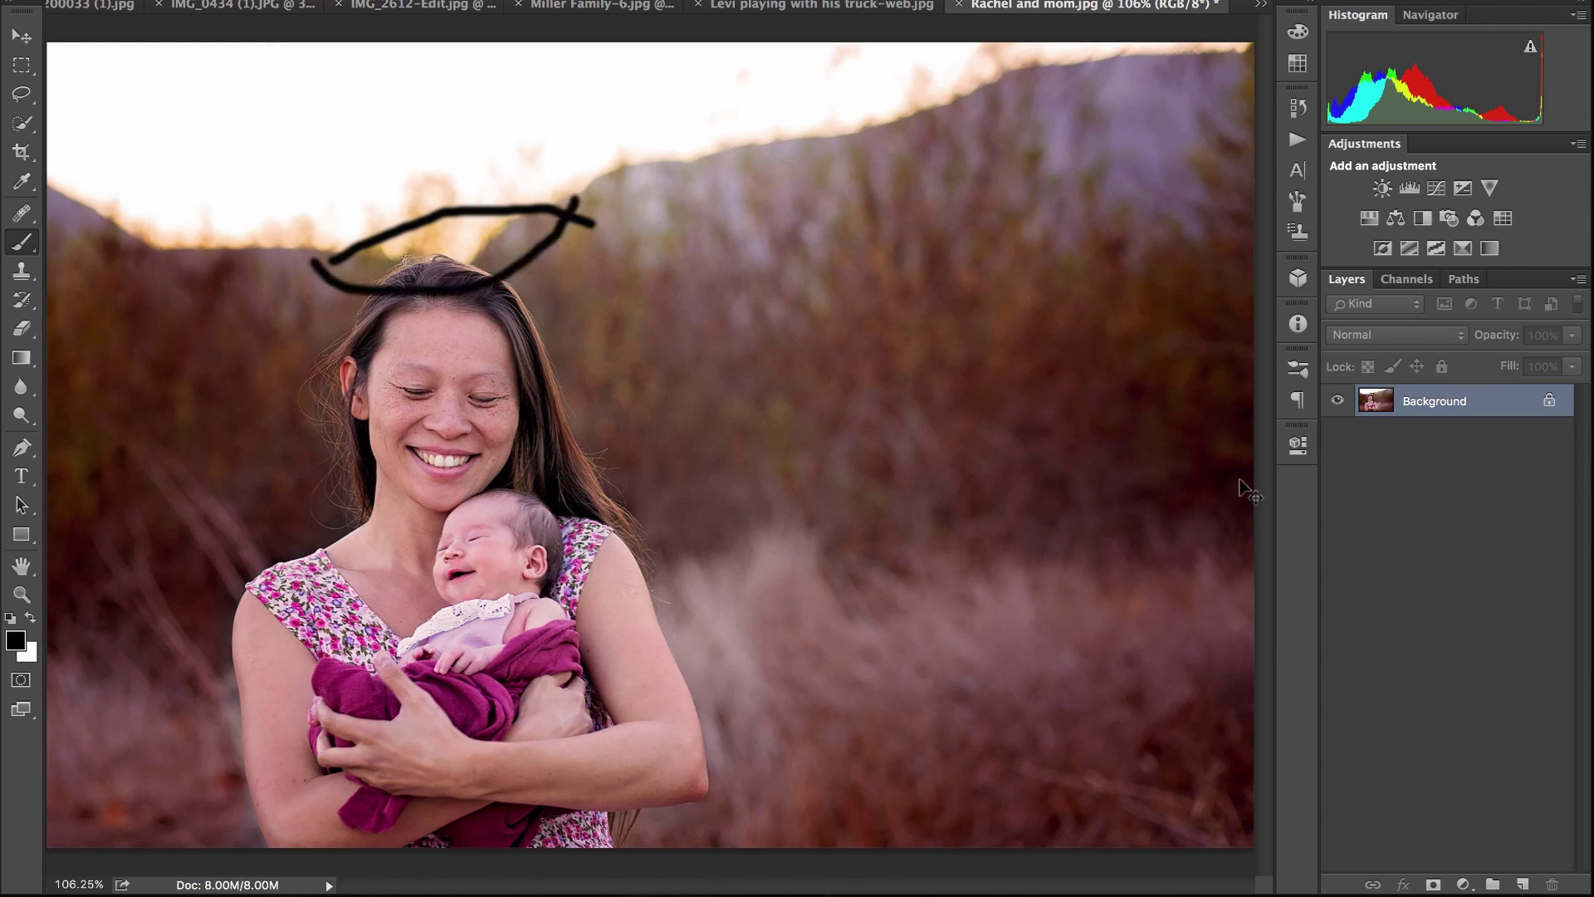
{"action": "key", "text": "ctrl+z"}
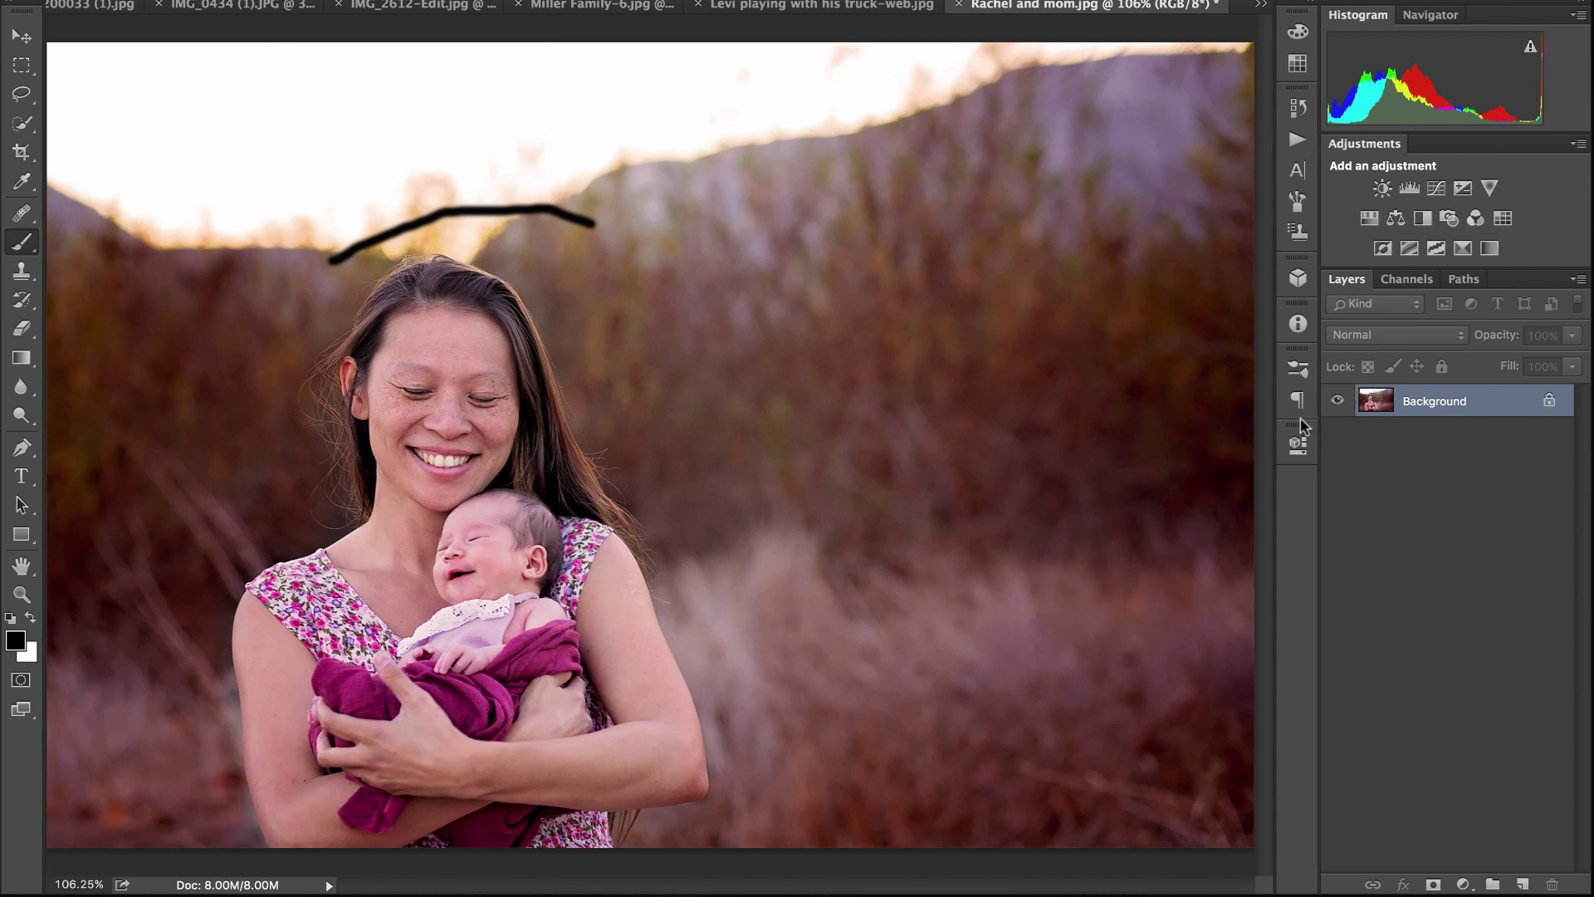
{"action": "key", "text": "ctrl+z"}
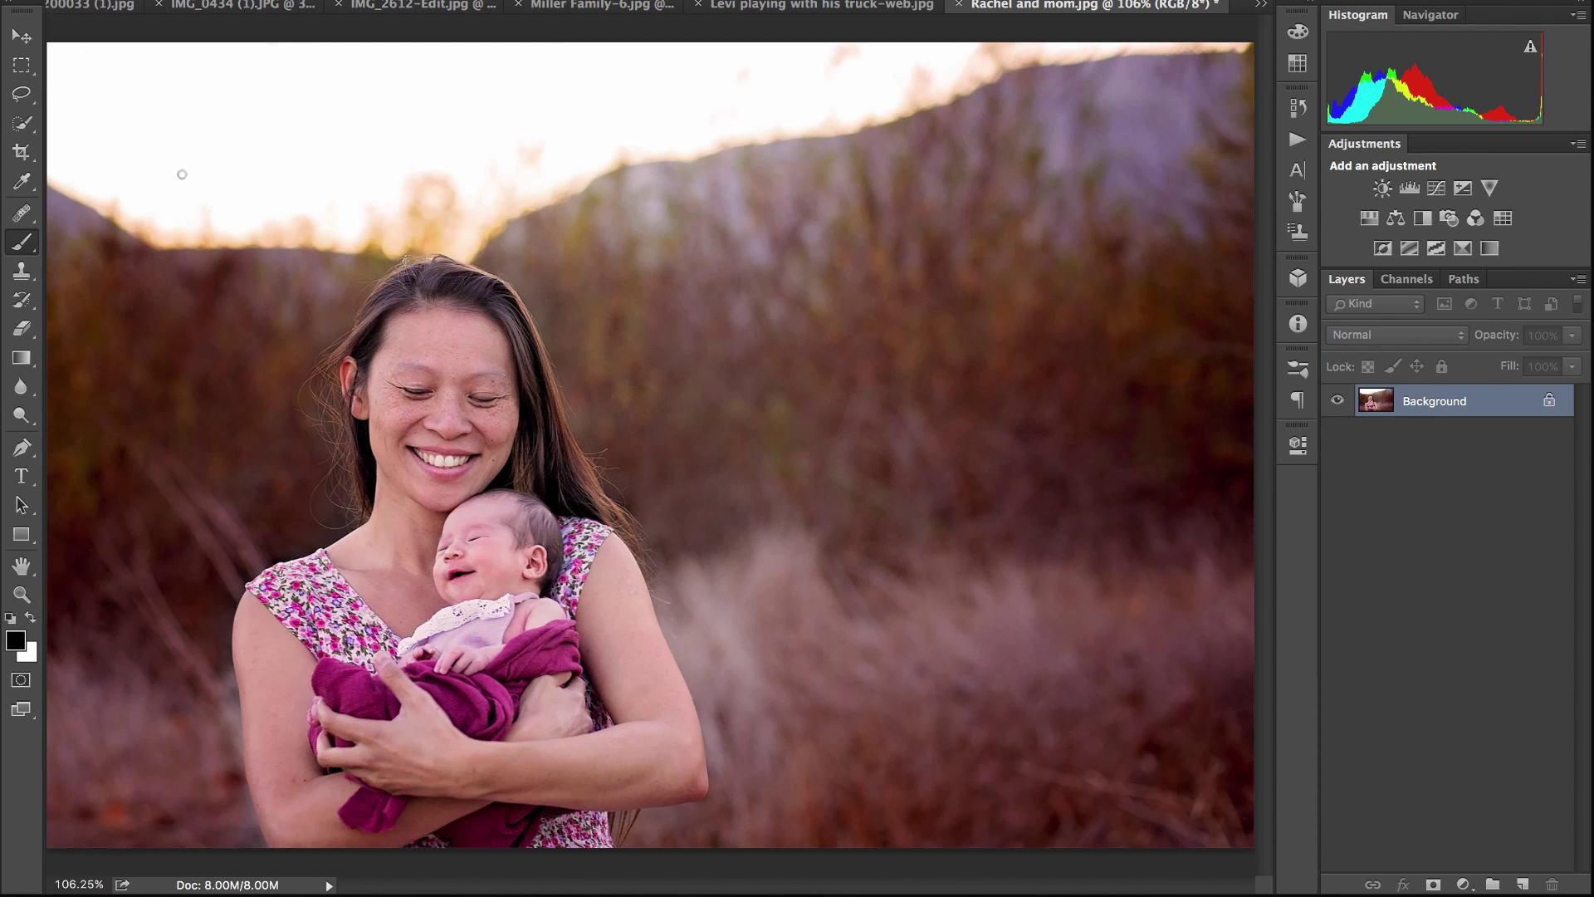
{"action": "left_click", "coordinate": [20, 150]}
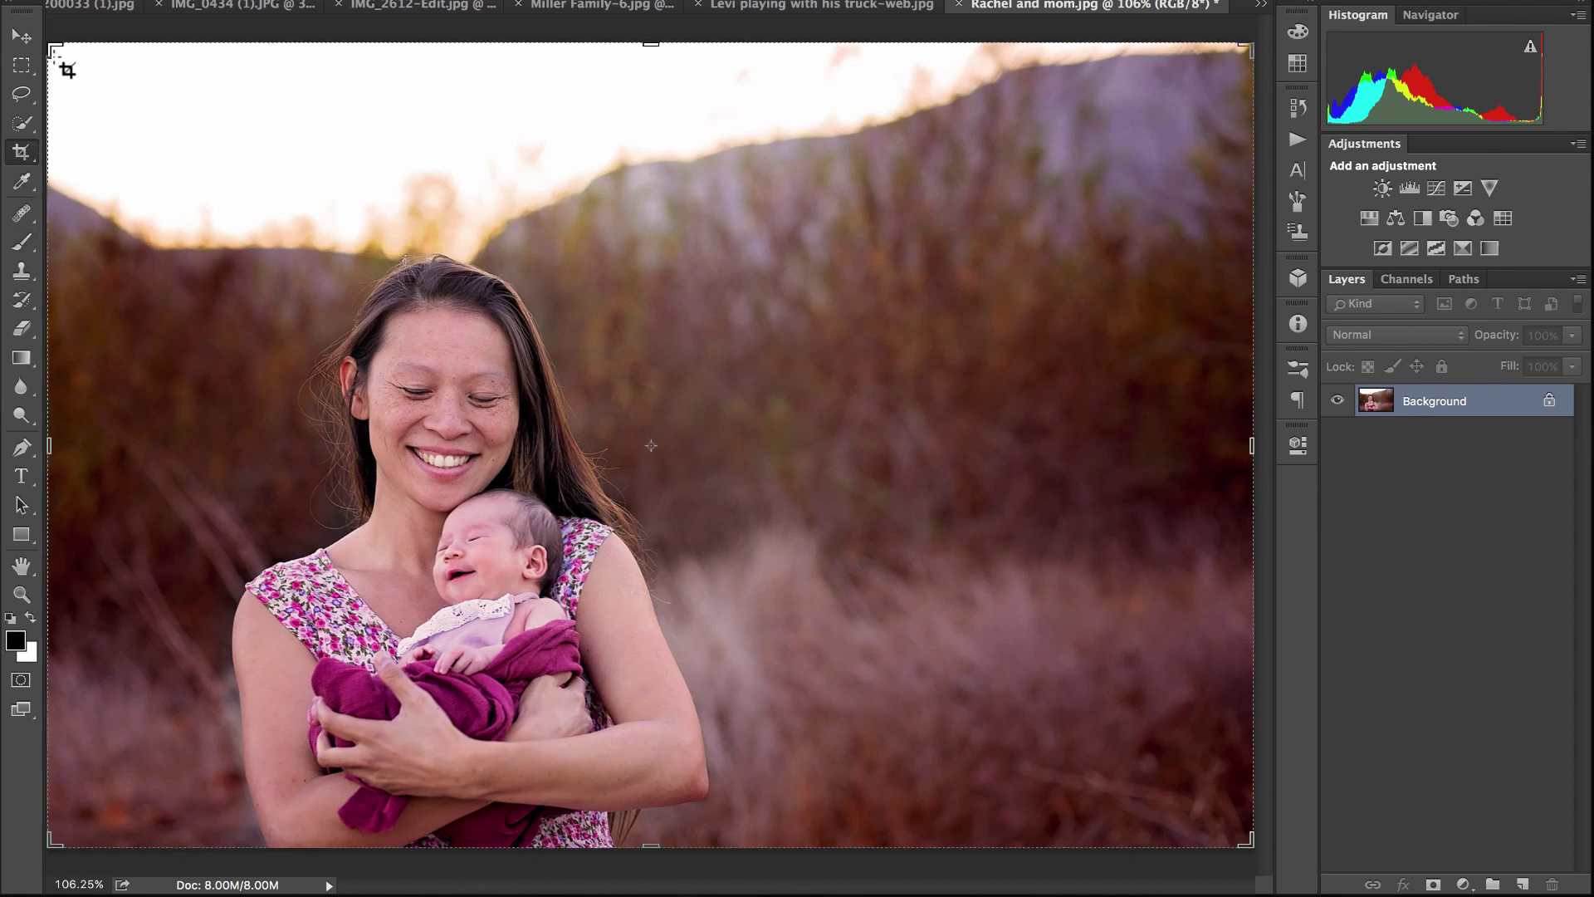
{"action": "left_click_drag", "start_coordinate": [55, 61], "coordinate": [80, 71]}
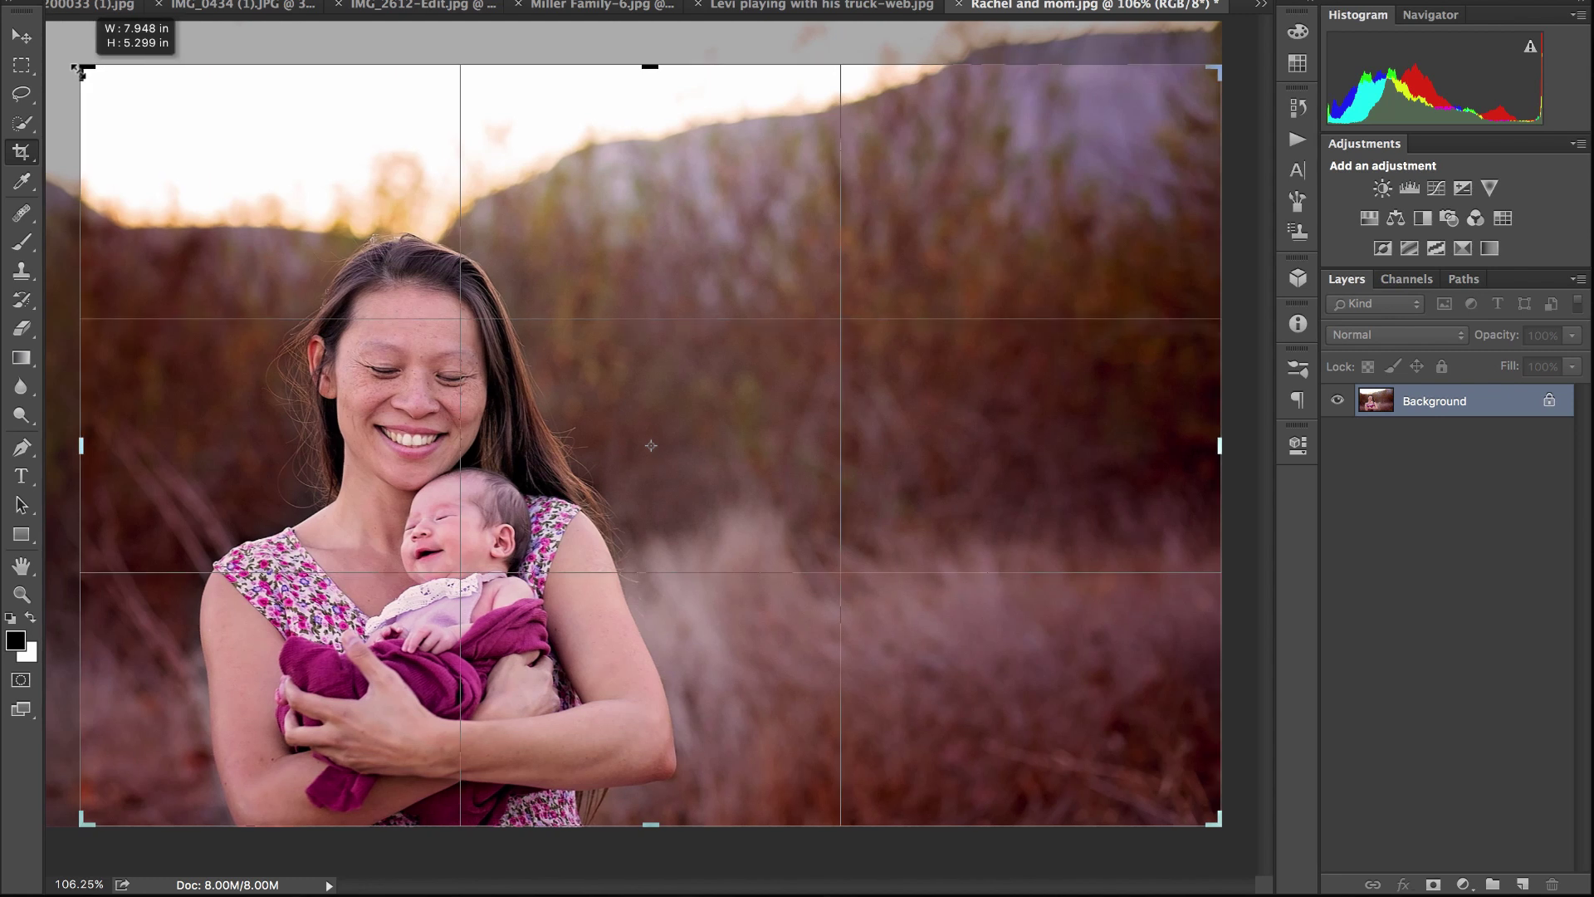
{"action": "left_click_drag", "start_coordinate": [80, 72], "coordinate": [76, 70]}
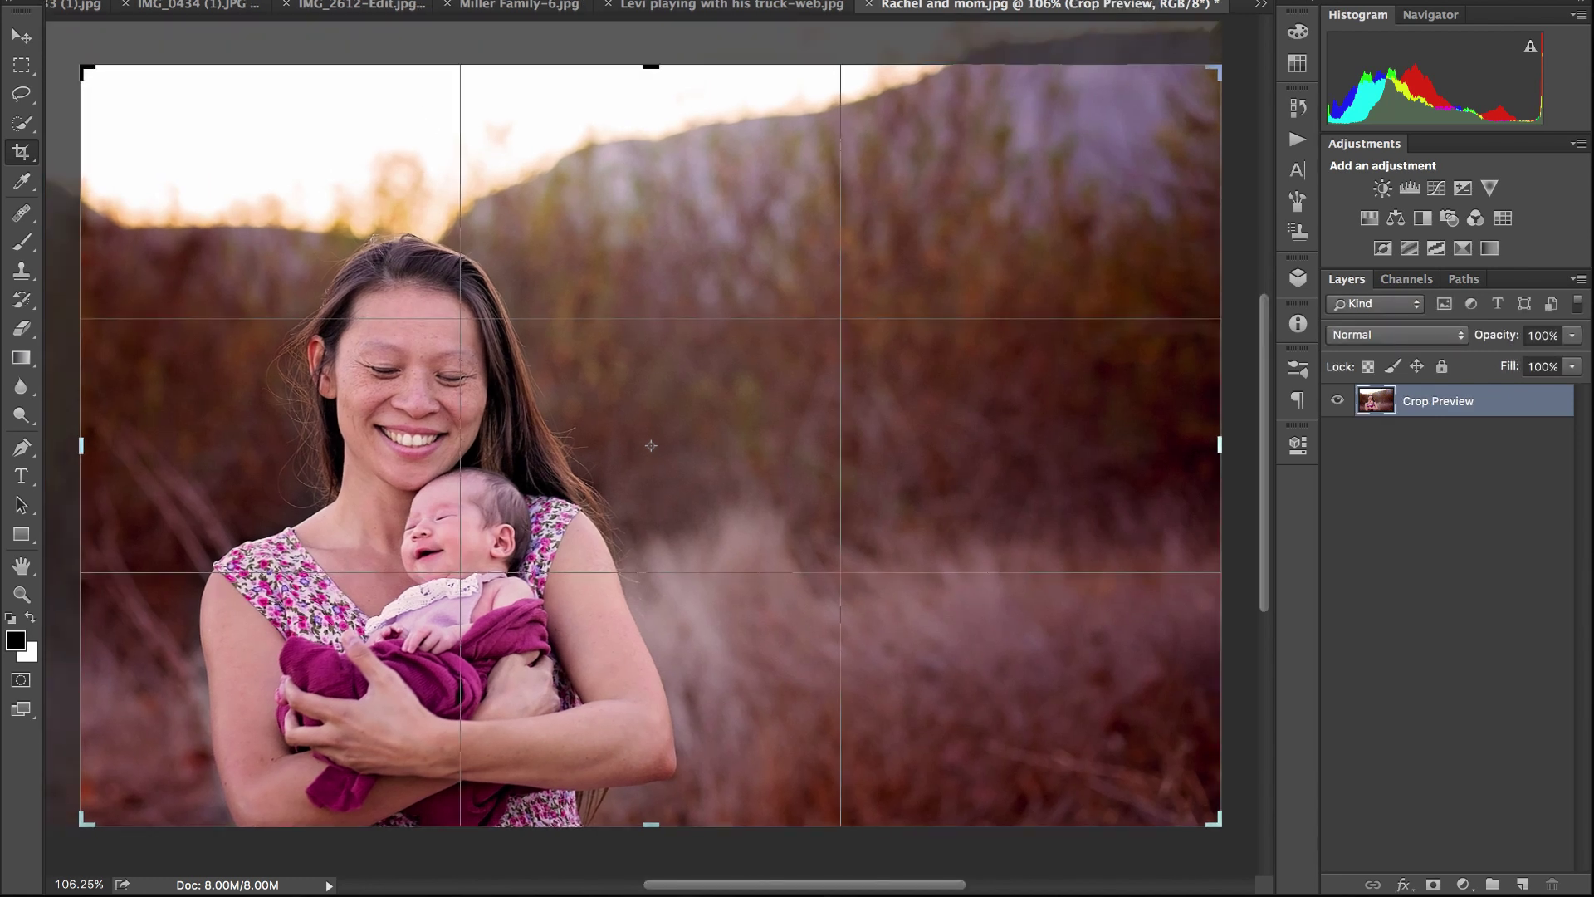
{"action": "key", "text": "Return"}
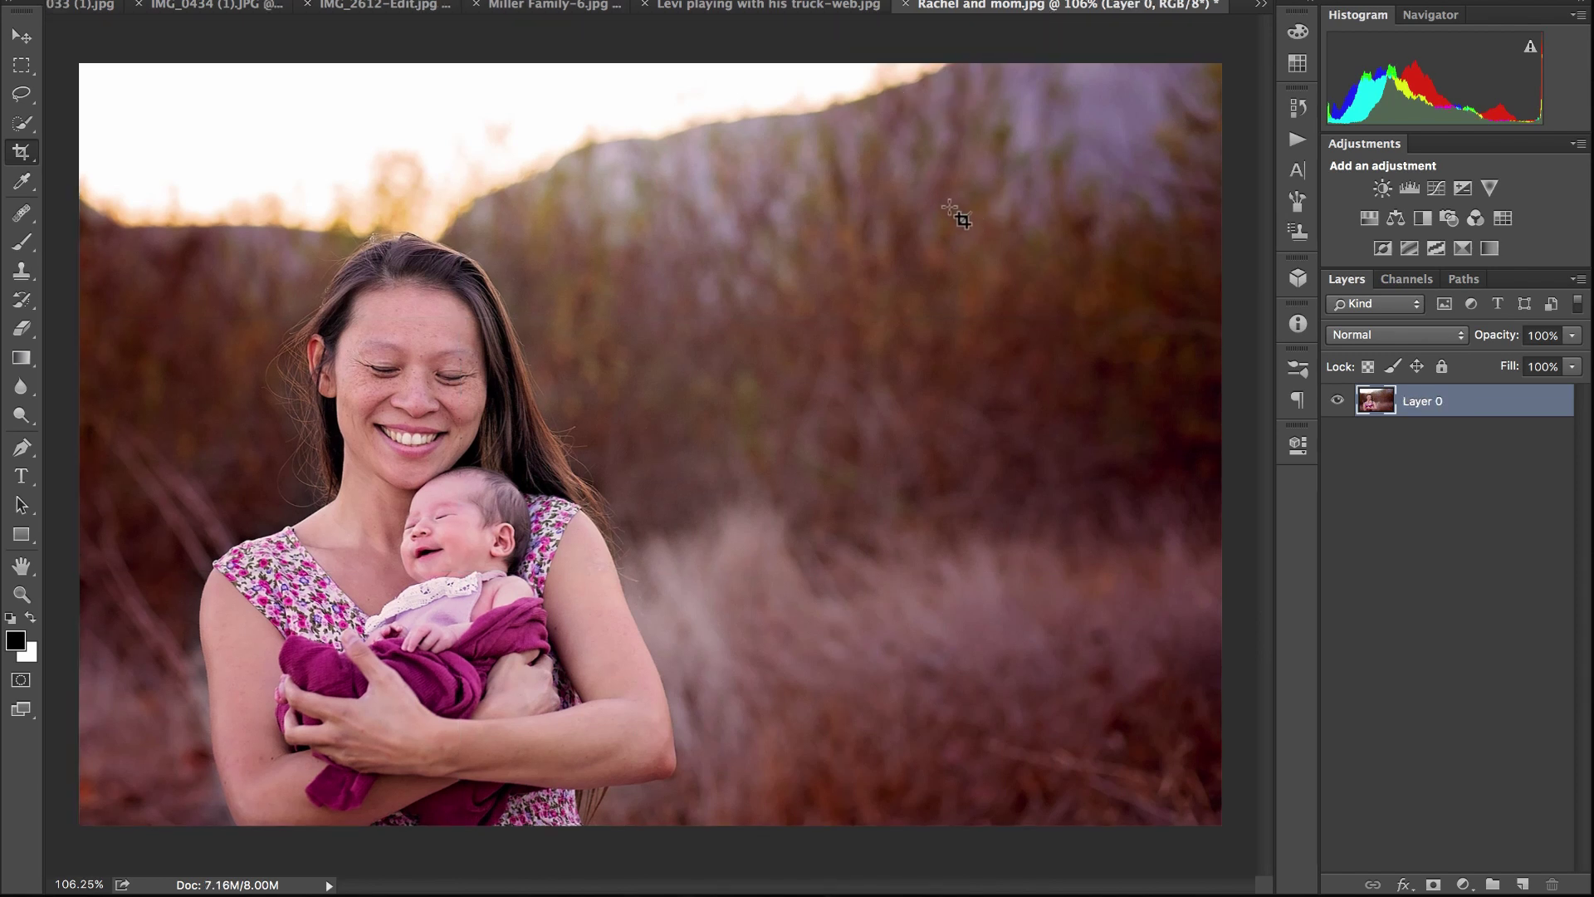
{"action": "key", "text": "ctrl+z"}
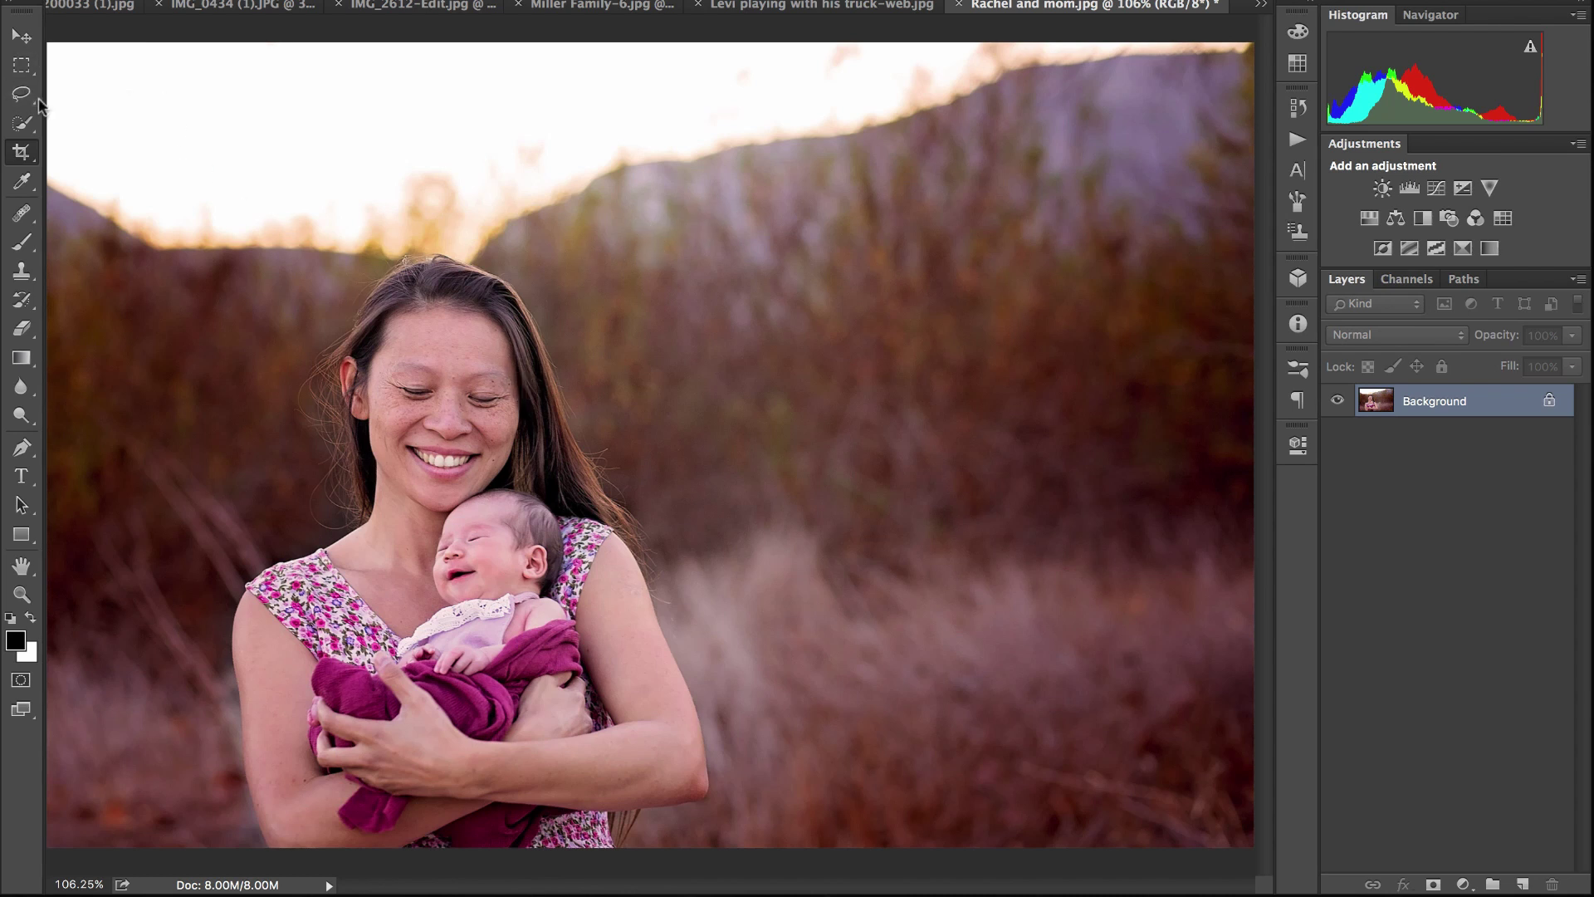
- Switch to the Hand tool for panning around the portrait
{"action": "key", "text": "h"}
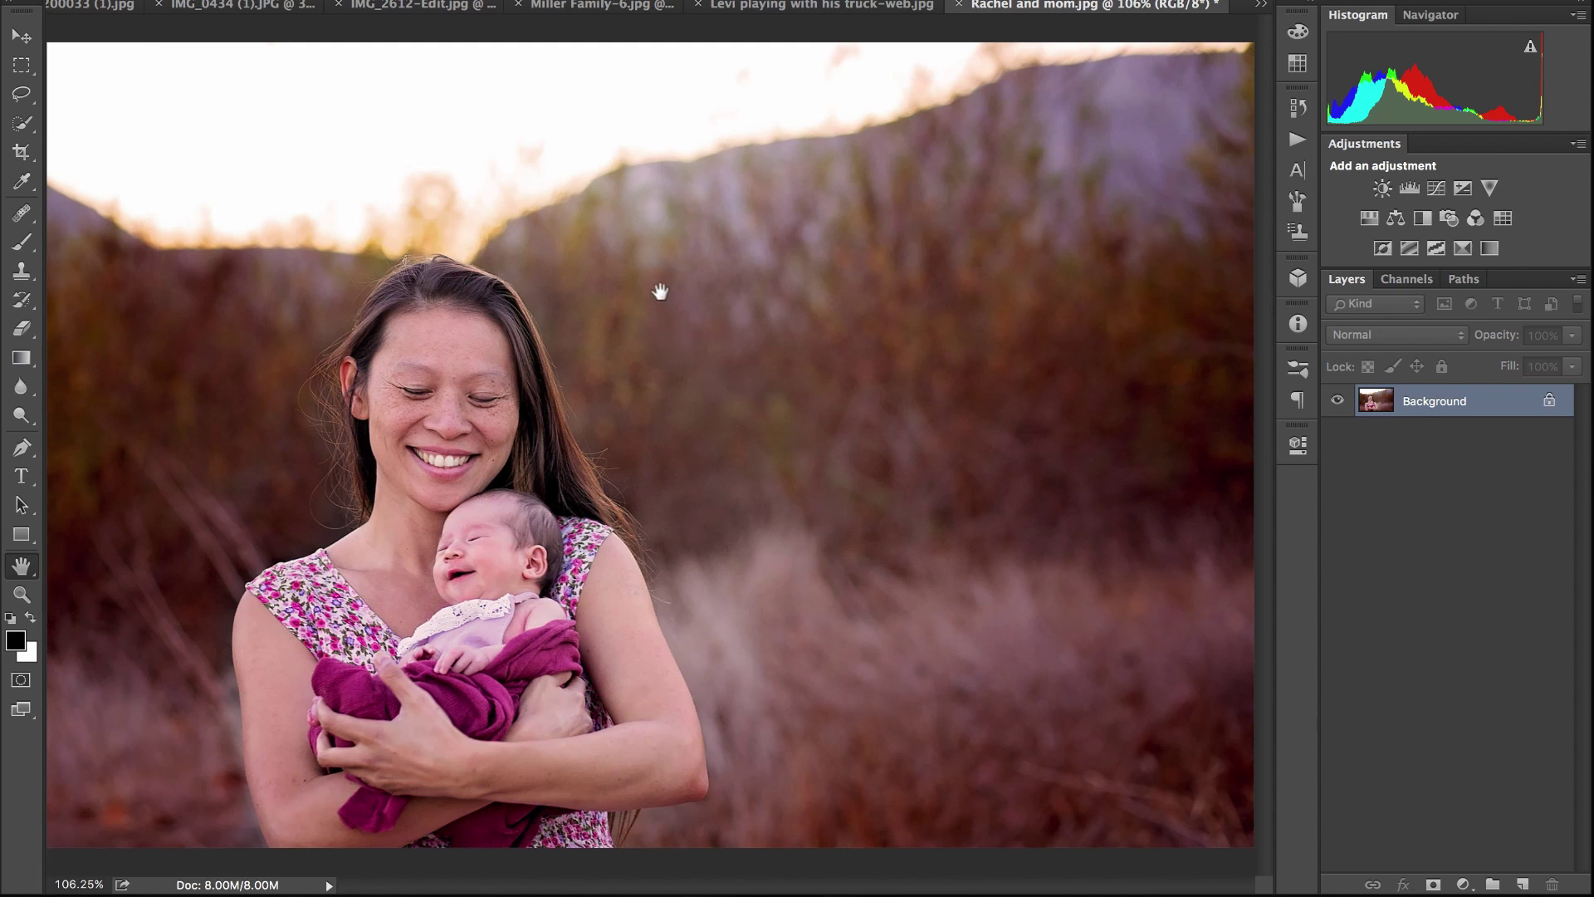
- Close Rachel and mom.jpg without saving and bring up the Levi playing with his truck photo
{"action": "left_click", "coordinate": [959, 6]}
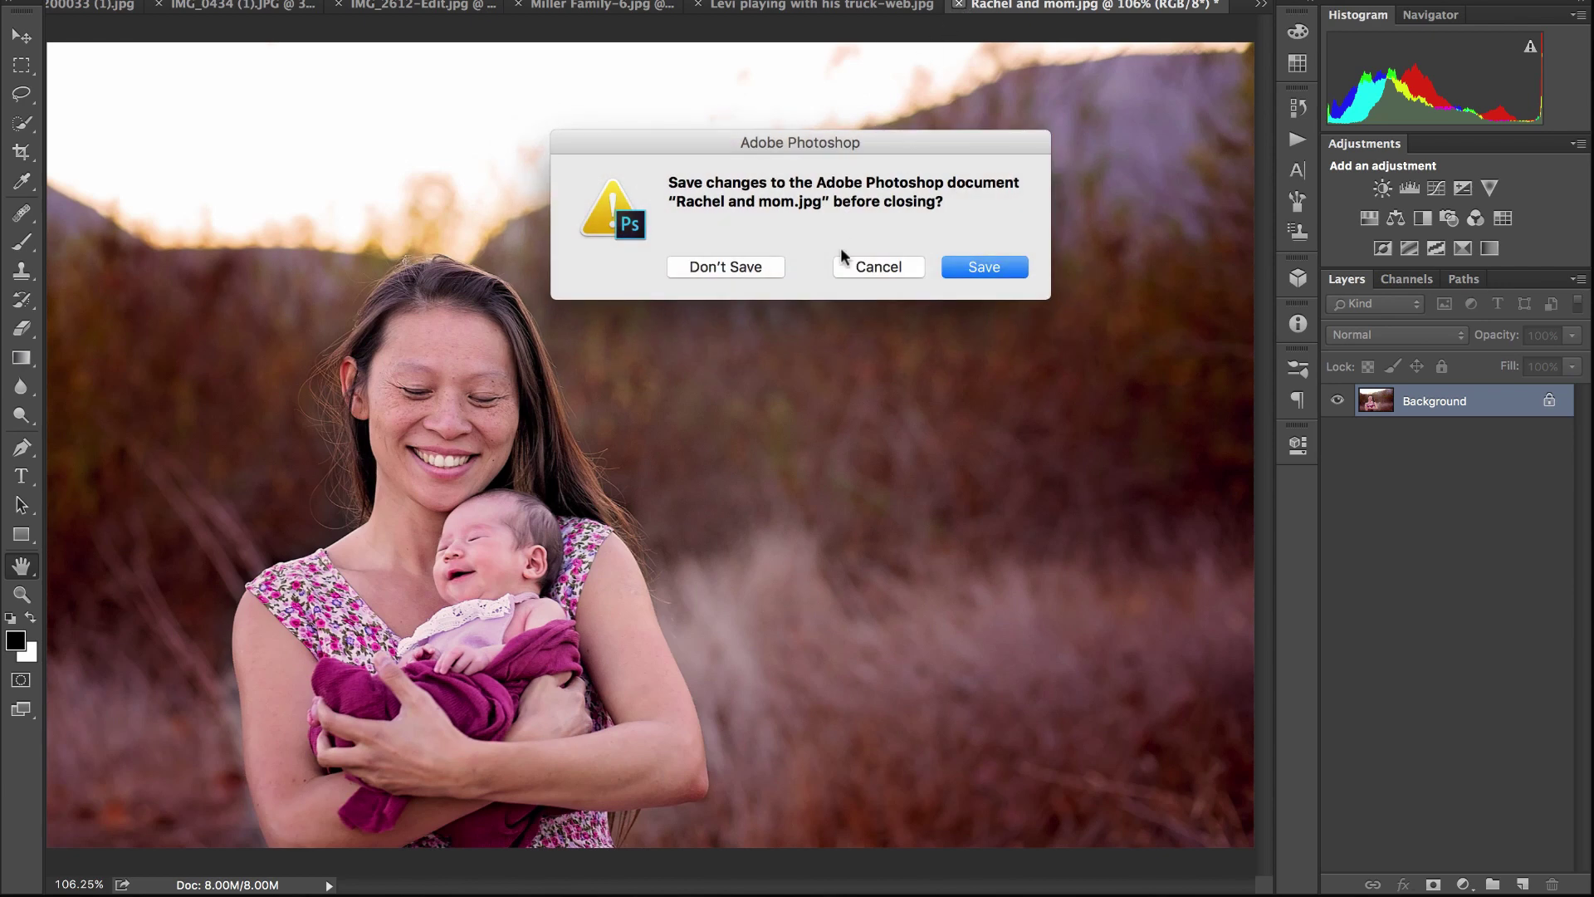
{"action": "left_click", "coordinate": [752, 267]}
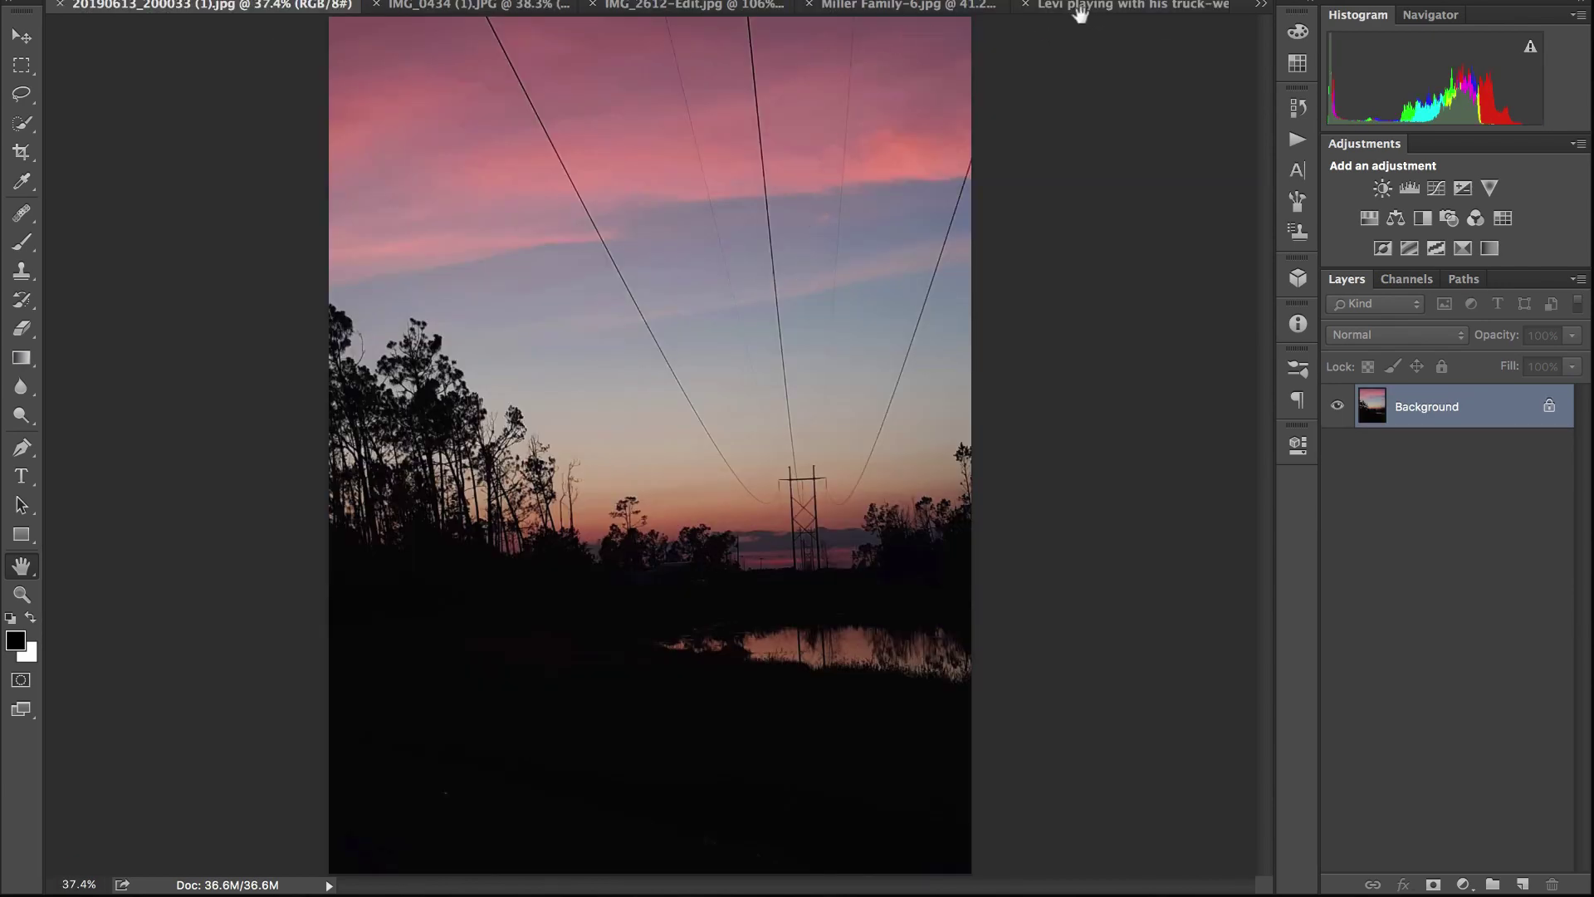
{"action": "left_click", "coordinate": [1078, 8]}
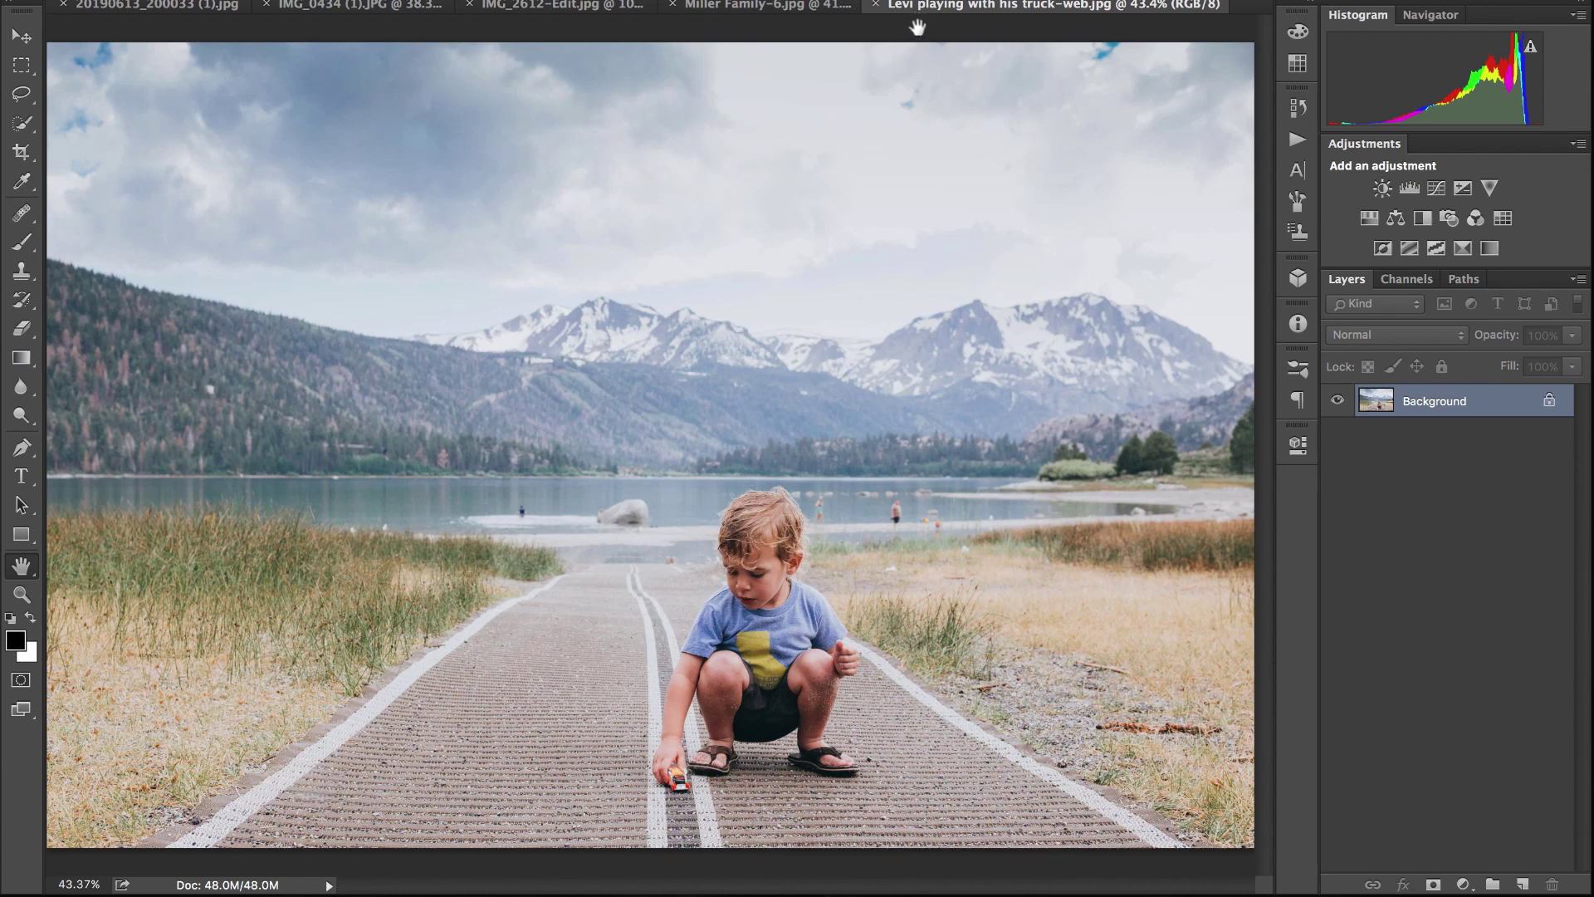
{"action": "key", "text": "b"}
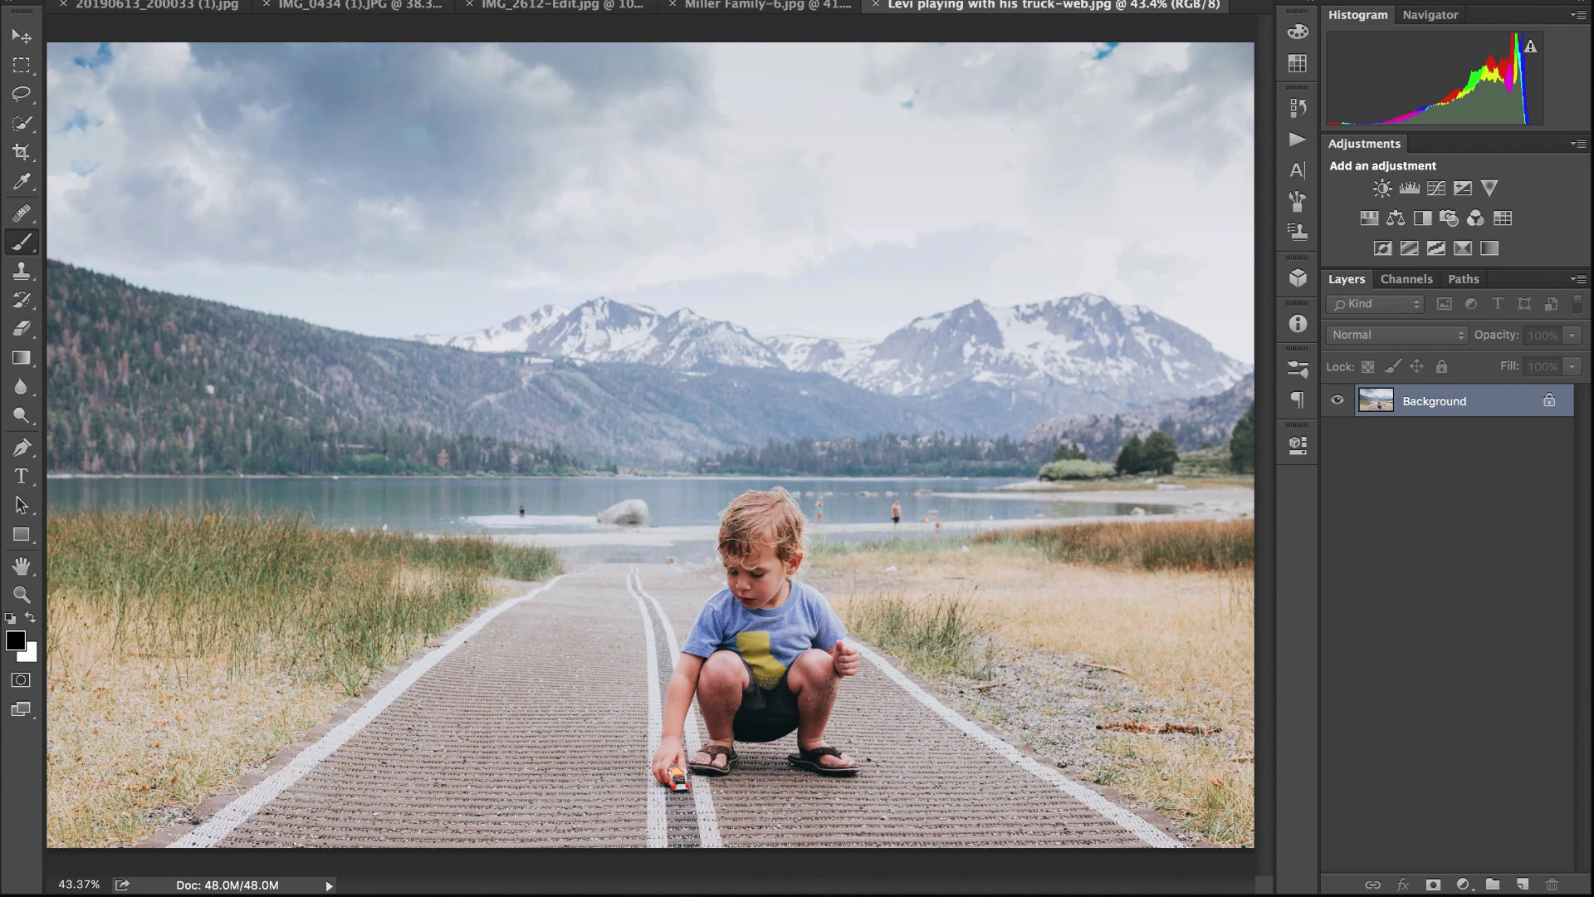
{"action": "left_click_drag", "start_coordinate": [791, 494], "coordinate": [864, 490]}
{"action": "left_click_drag", "start_coordinate": [867, 545], "coordinate": [918, 523]}
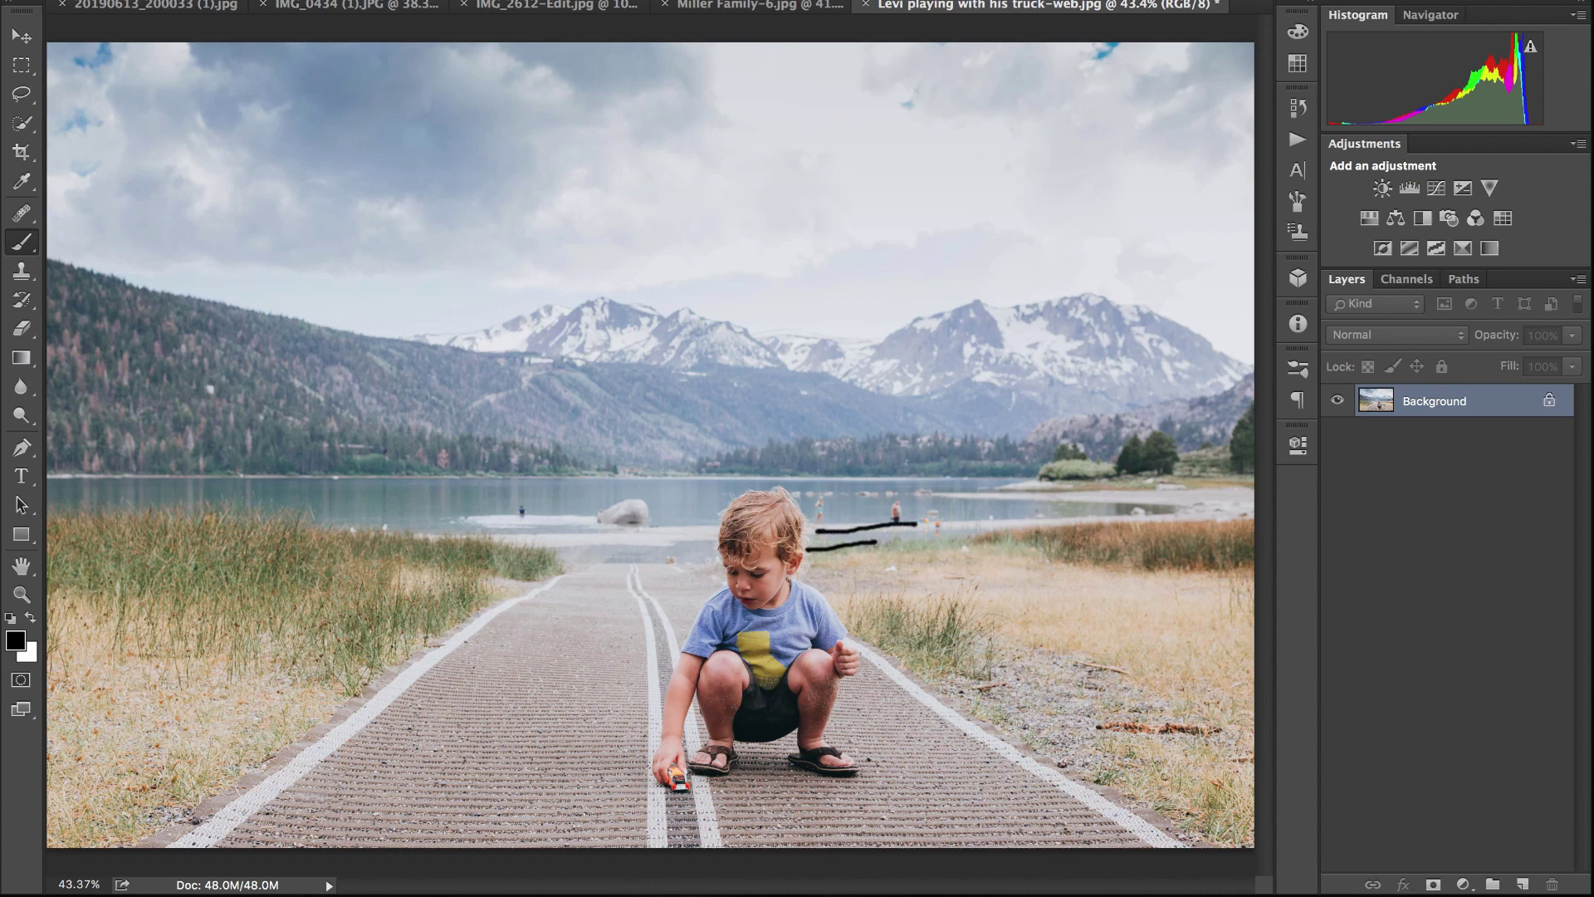
{"action": "key", "text": "ctrl+z"}
{"action": "key", "text": "ctrl+z"}
{"action": "left_click_drag", "start_coordinate": [537, 504], "coordinate": [540, 501]}
{"action": "mouse_move", "coordinate": [839, 502]}
{"action": "left_mouse_down"}
{"action": "mouse_move", "coordinate": [837, 486]}
{"action": "mouse_move", "coordinate": [902, 502]}
{"action": "mouse_move", "coordinate": [921, 548]}
{"action": "mouse_move", "coordinate": [950, 547]}
{"action": "left_mouse_up"}
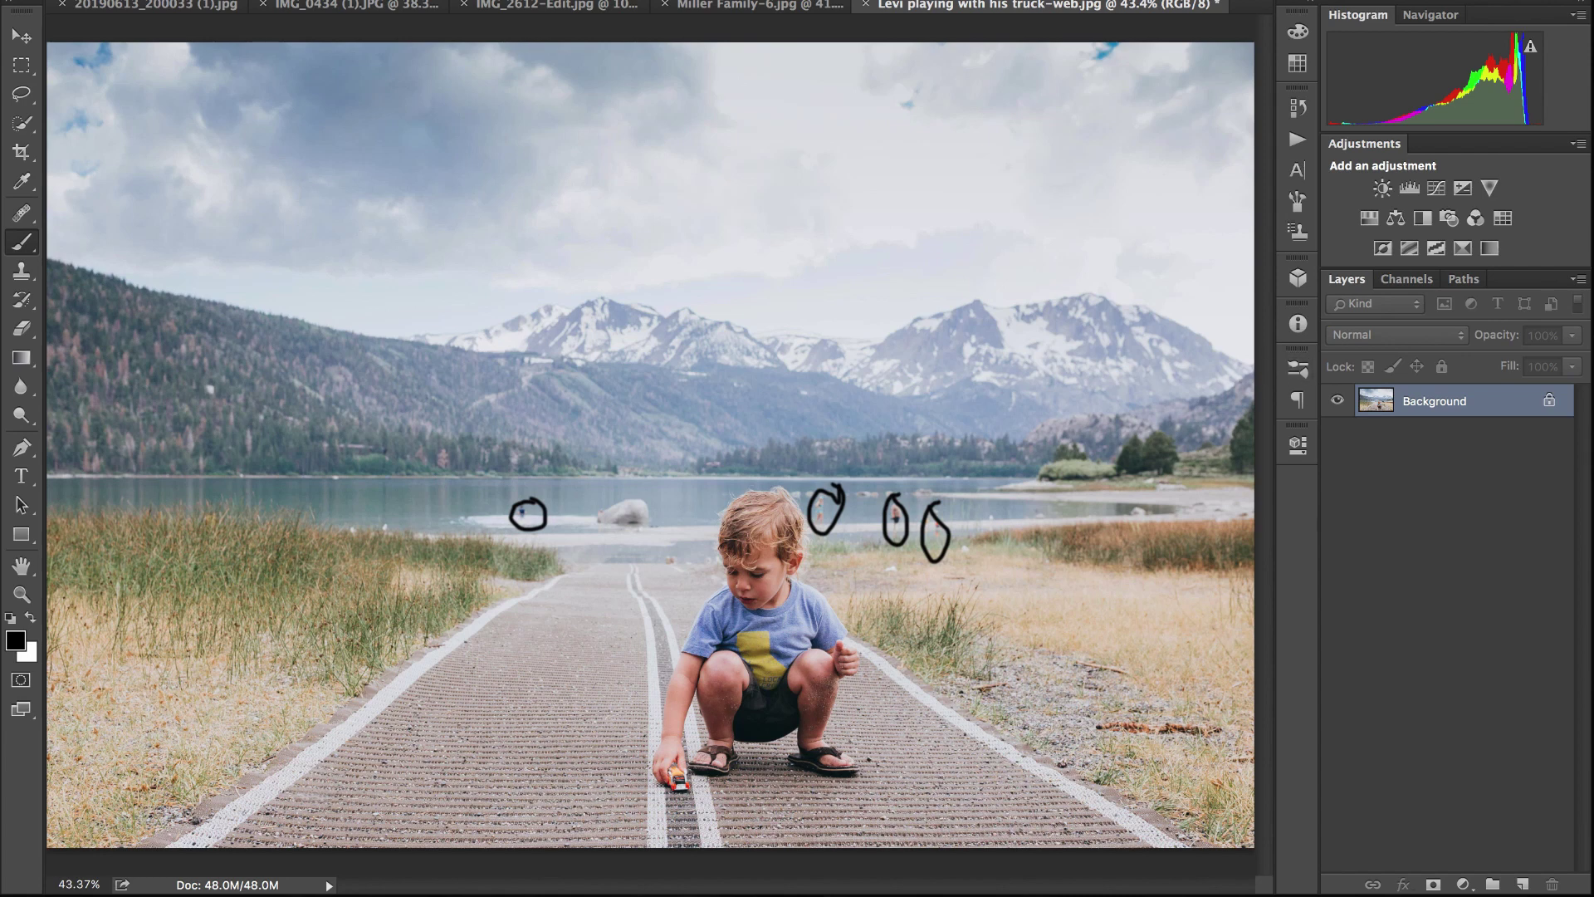
{"action": "key", "text": "ctrl+alt+z"}
{"action": "key", "text": "ctrl+alt+z"}
{"action": "key", "text": "ctrl+alt+z"}
{"action": "key", "text": "ctrl+alt+z"}
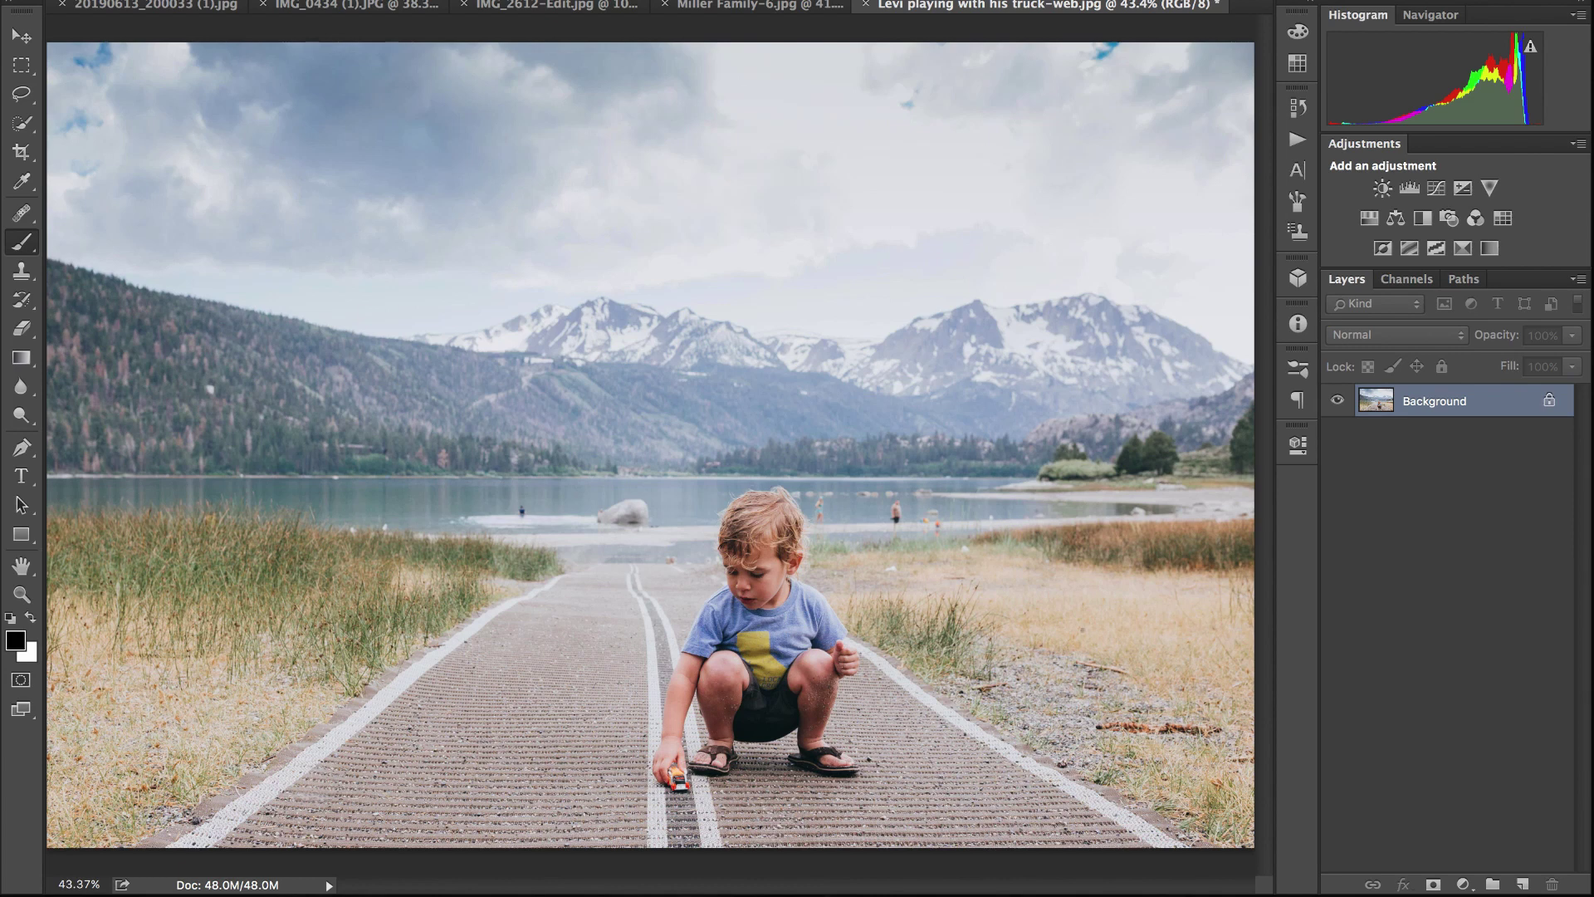
{"action": "left_click_drag", "start_coordinate": [1166, 711], "coordinate": [1109, 716]}
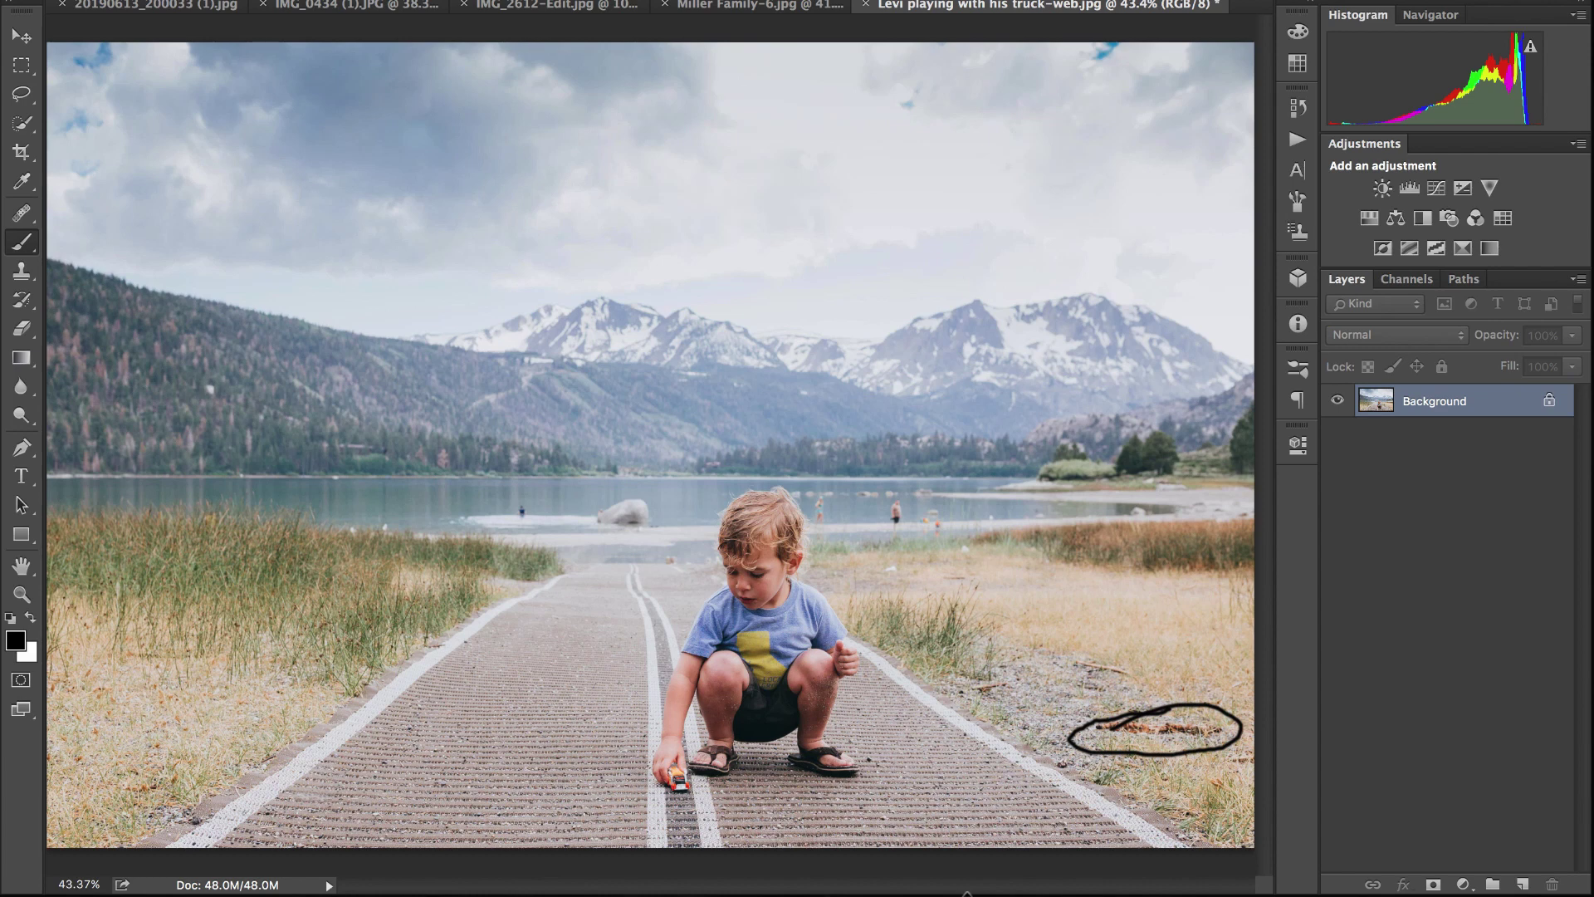
{"action": "key", "text": "ctrl+z"}
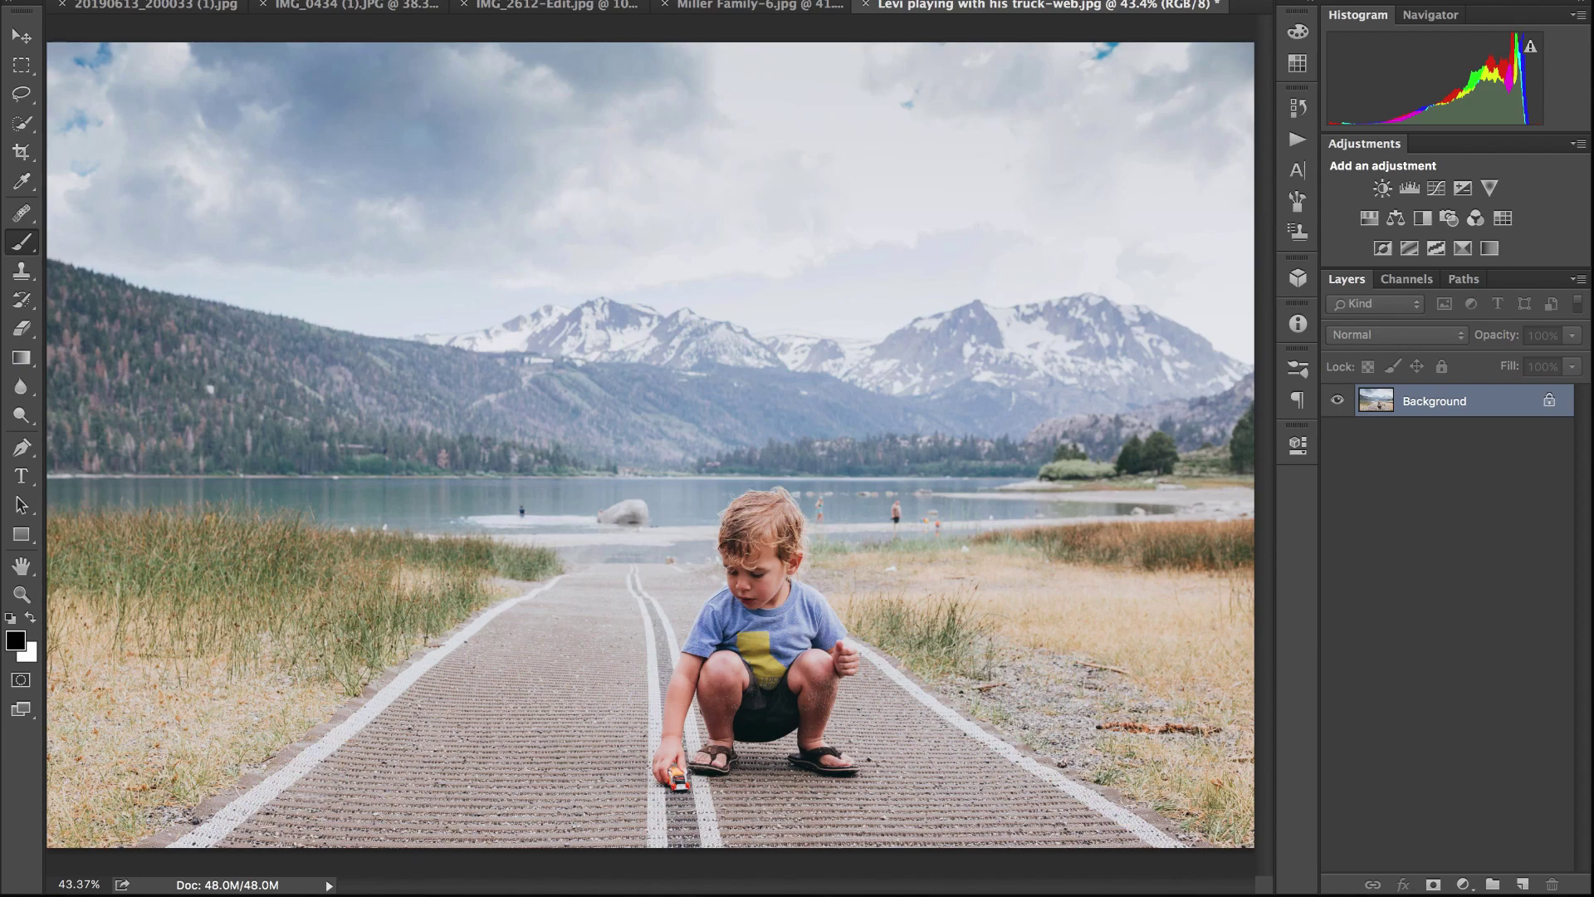
- Zoom in on the stick in the grass, then fit the whole boardwalk photo in the window
{"action": "key", "text": "z"}
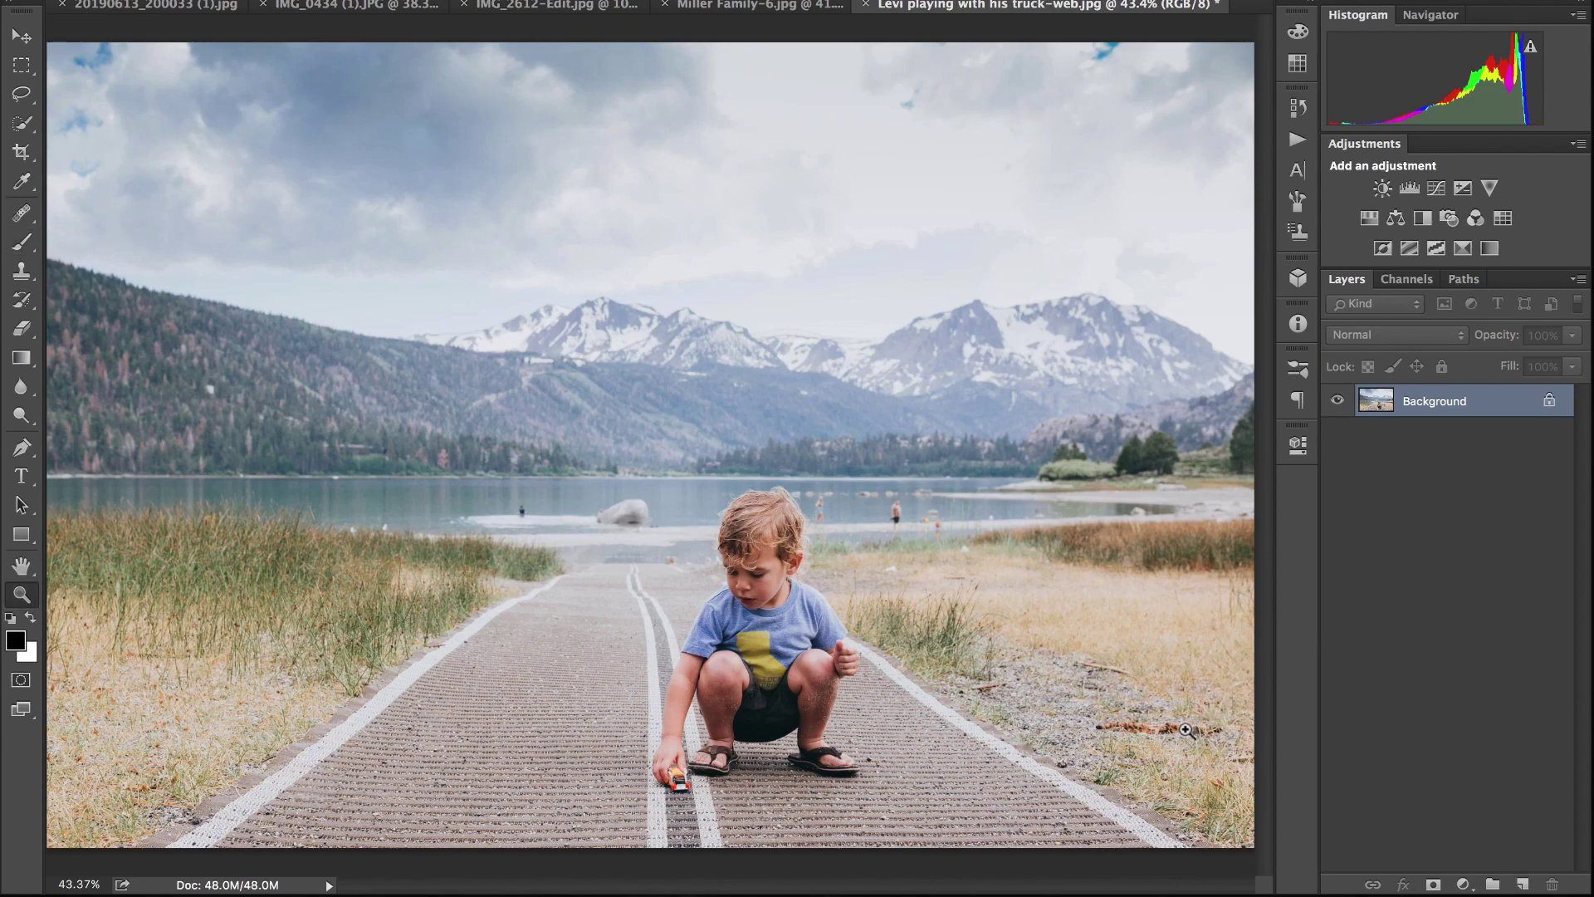
{"action": "mouse_move", "coordinate": [1185, 733]}
{"action": "left_mouse_down"}
{"action": "mouse_move", "coordinate": [1160, 737]}
{"action": "mouse_move", "coordinate": [981, 631]}
{"action": "mouse_move", "coordinate": [936, 569]}
{"action": "left_mouse_up"}
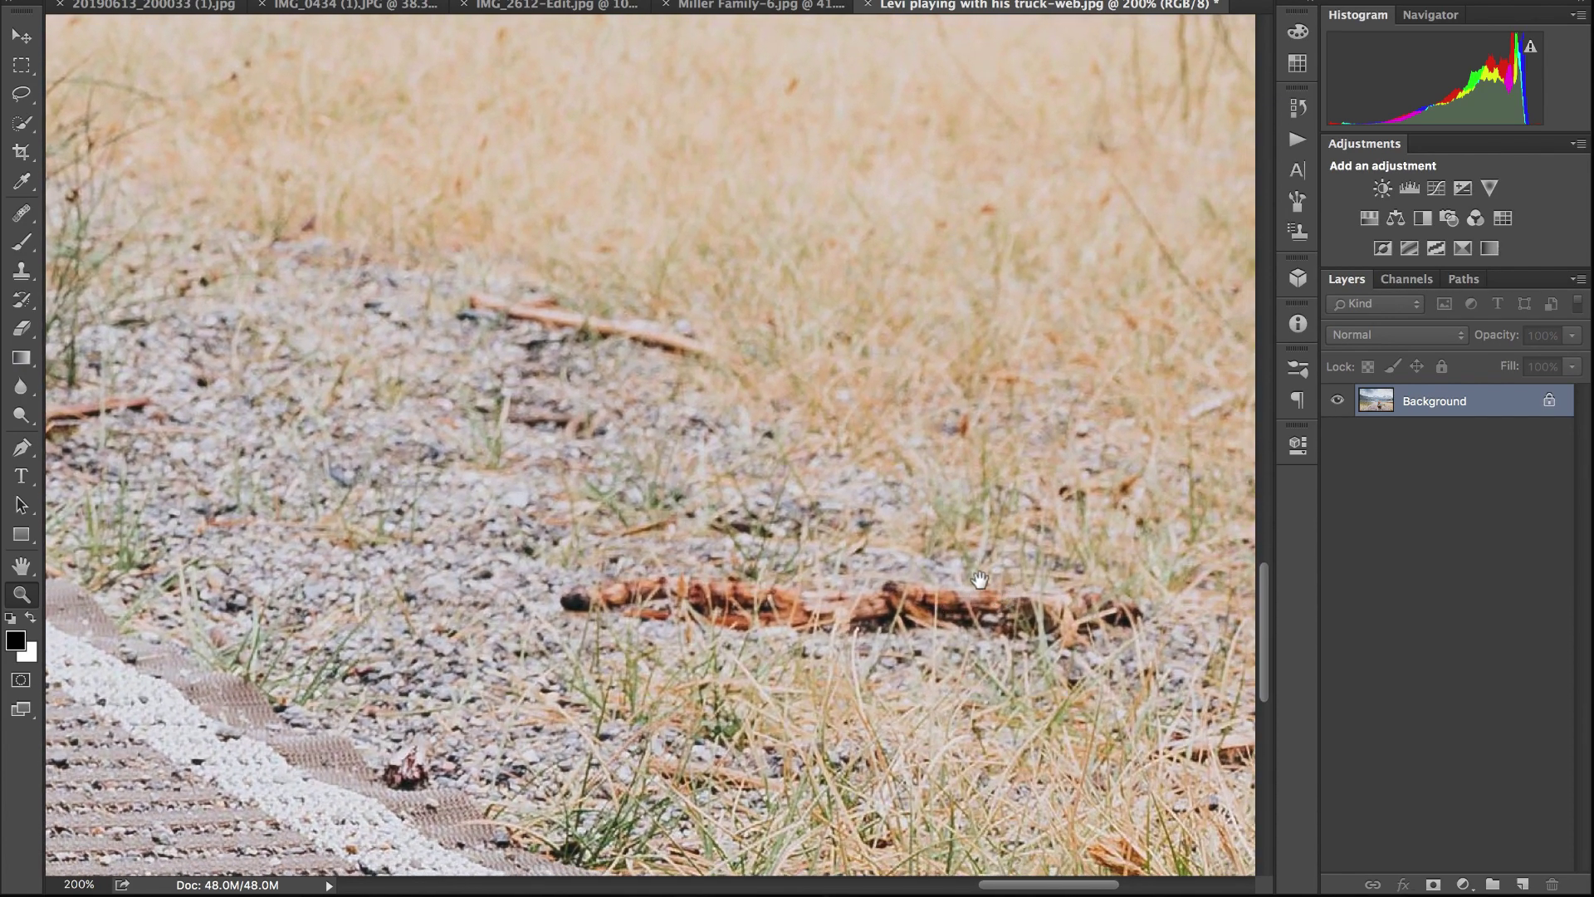
{"action": "key", "text": "ctrl+1"}
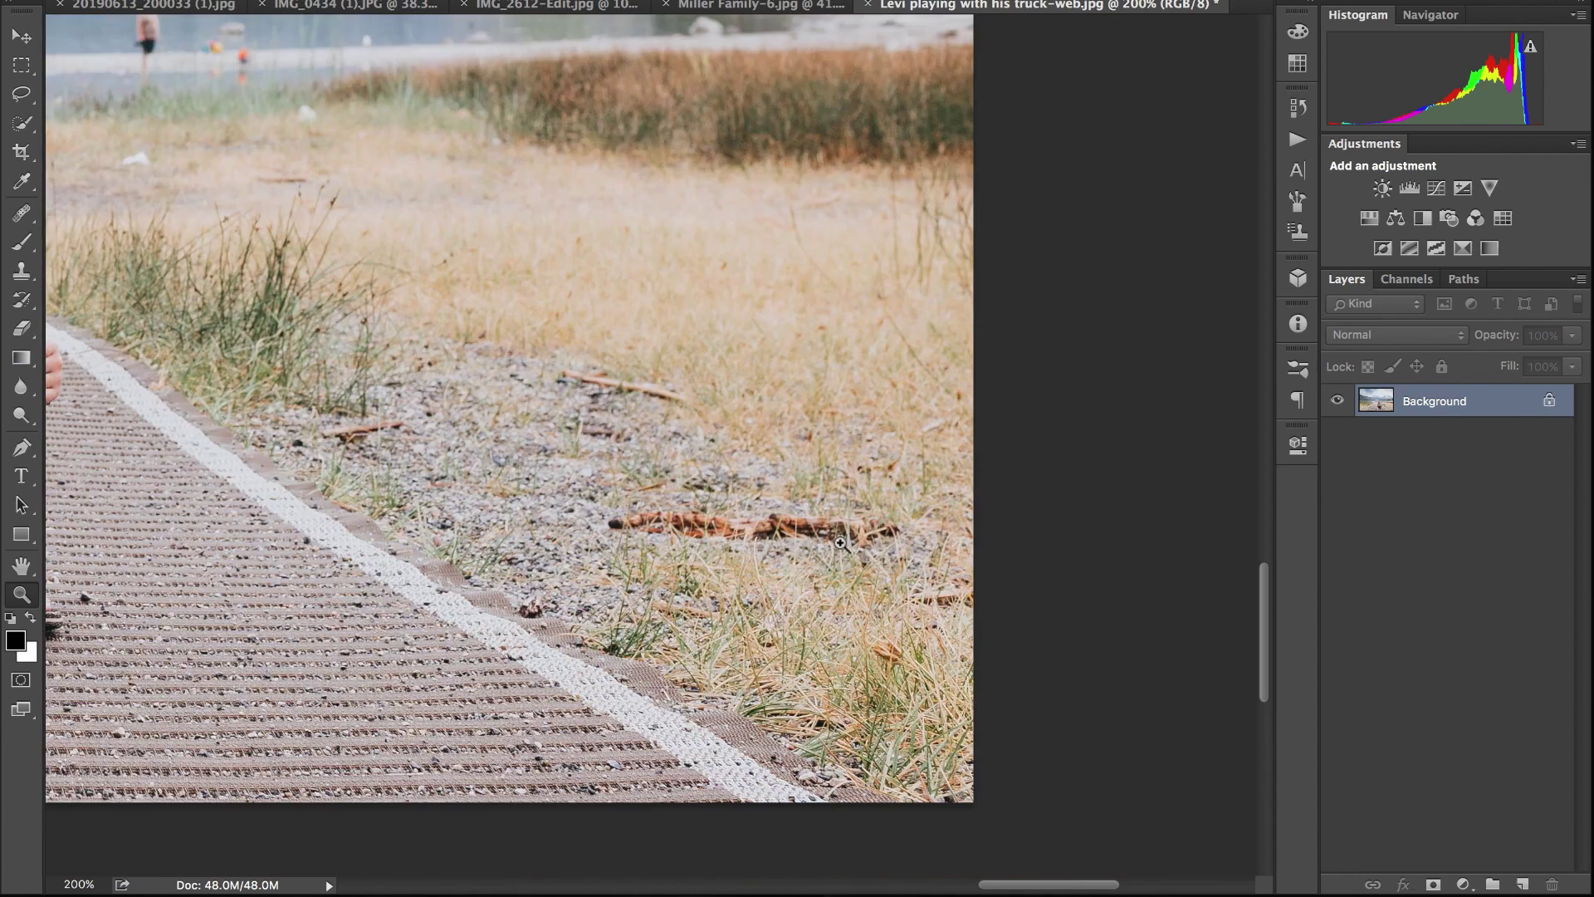
{"action": "key", "text": "ctrl+0"}
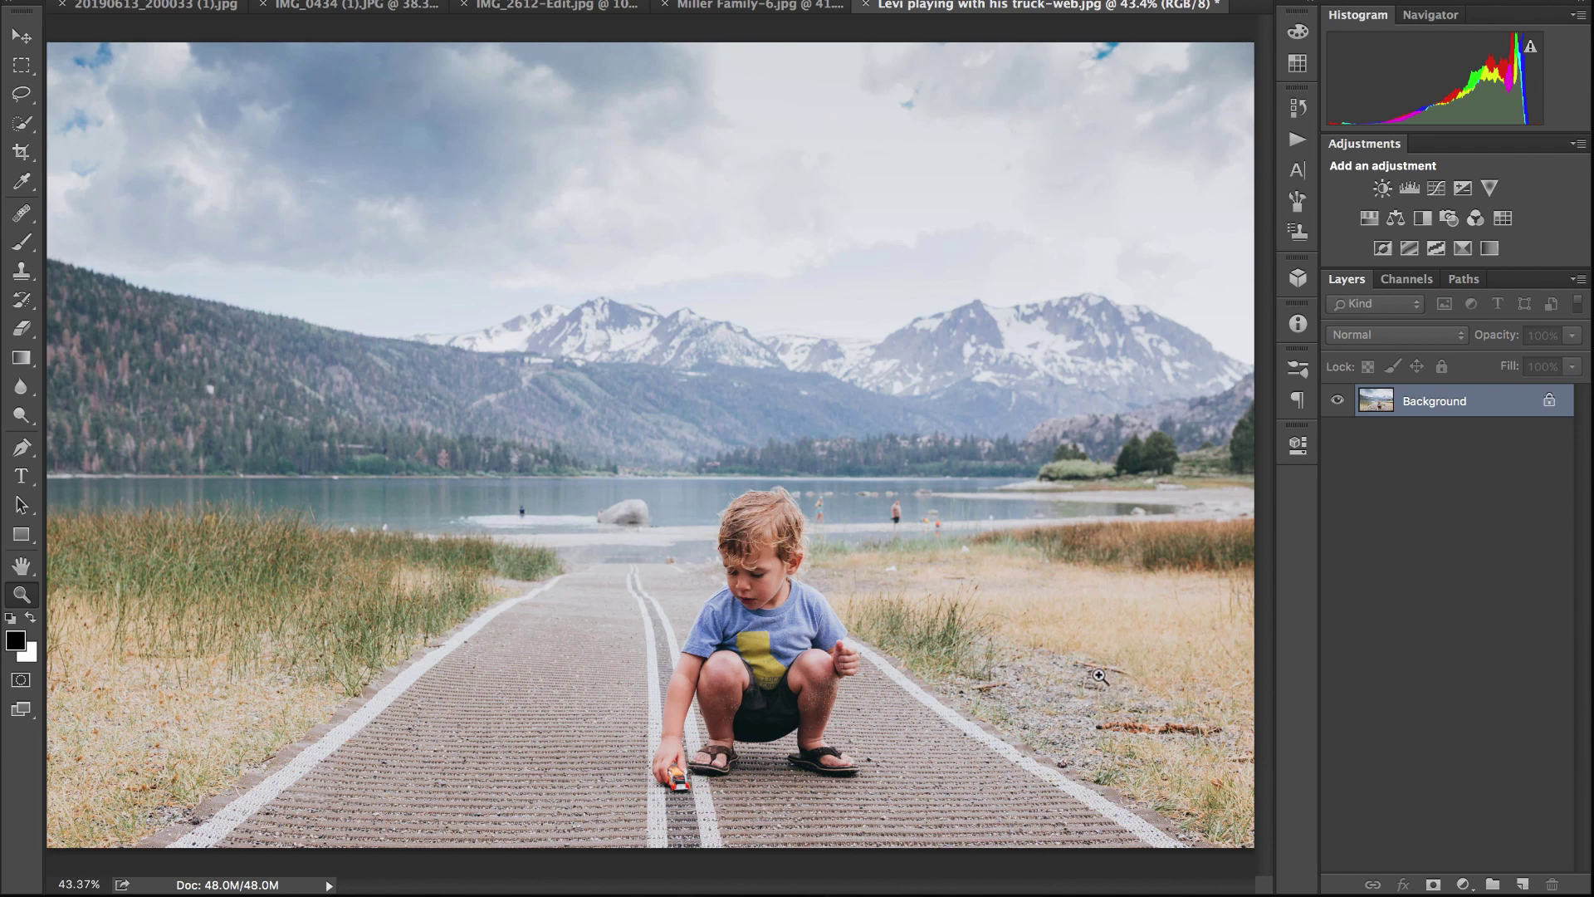
{"action": "key", "text": "h"}
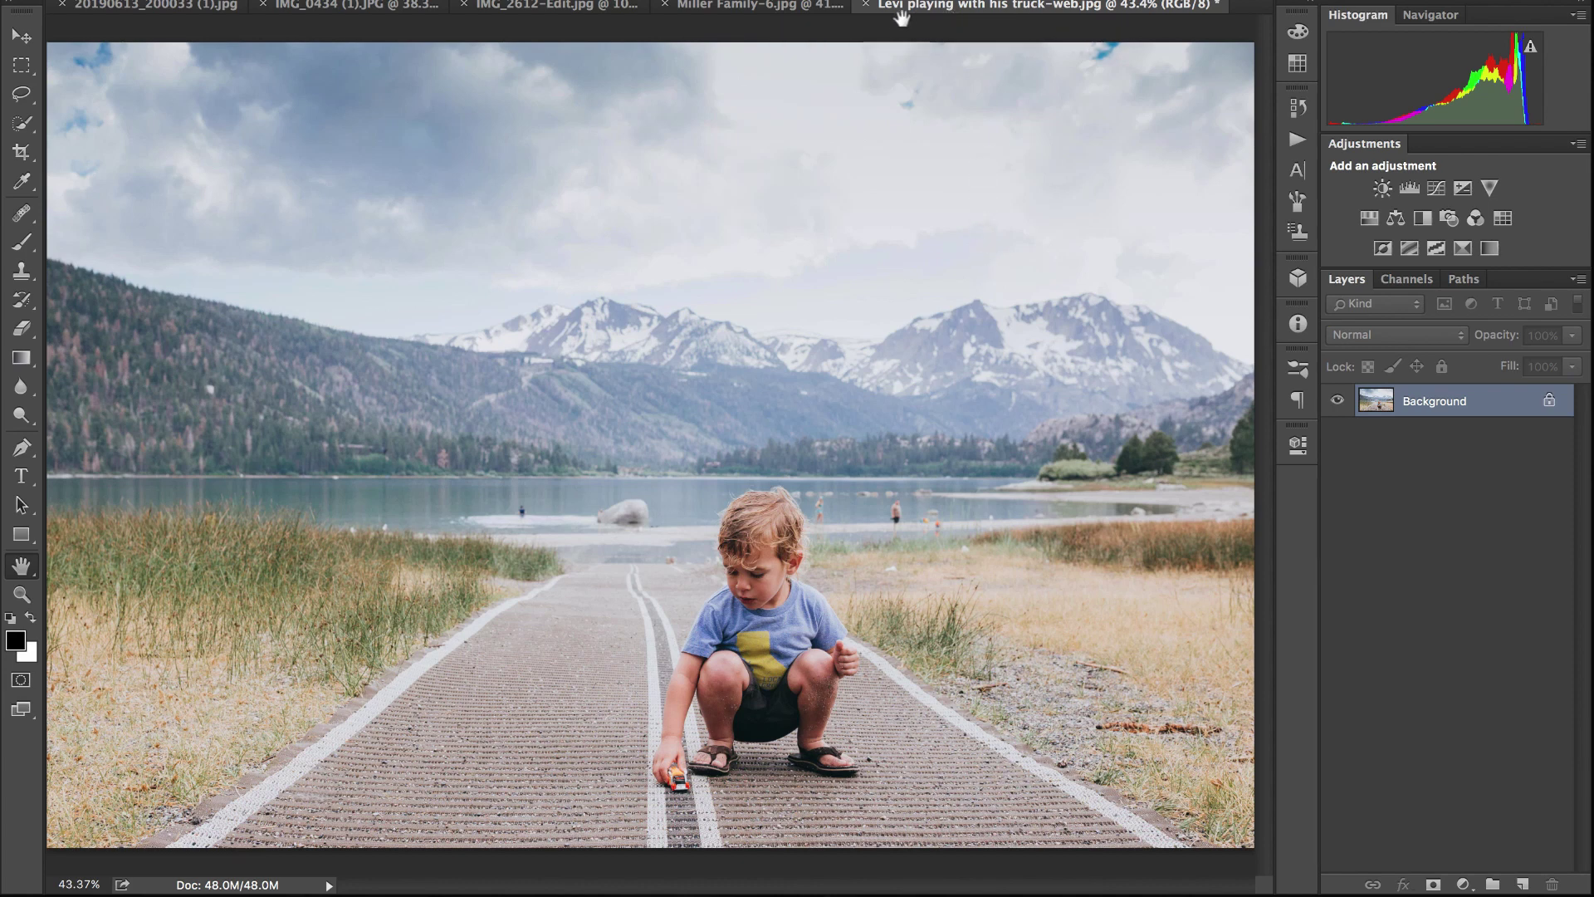
{"action": "left_click", "coordinate": [798, 11]}
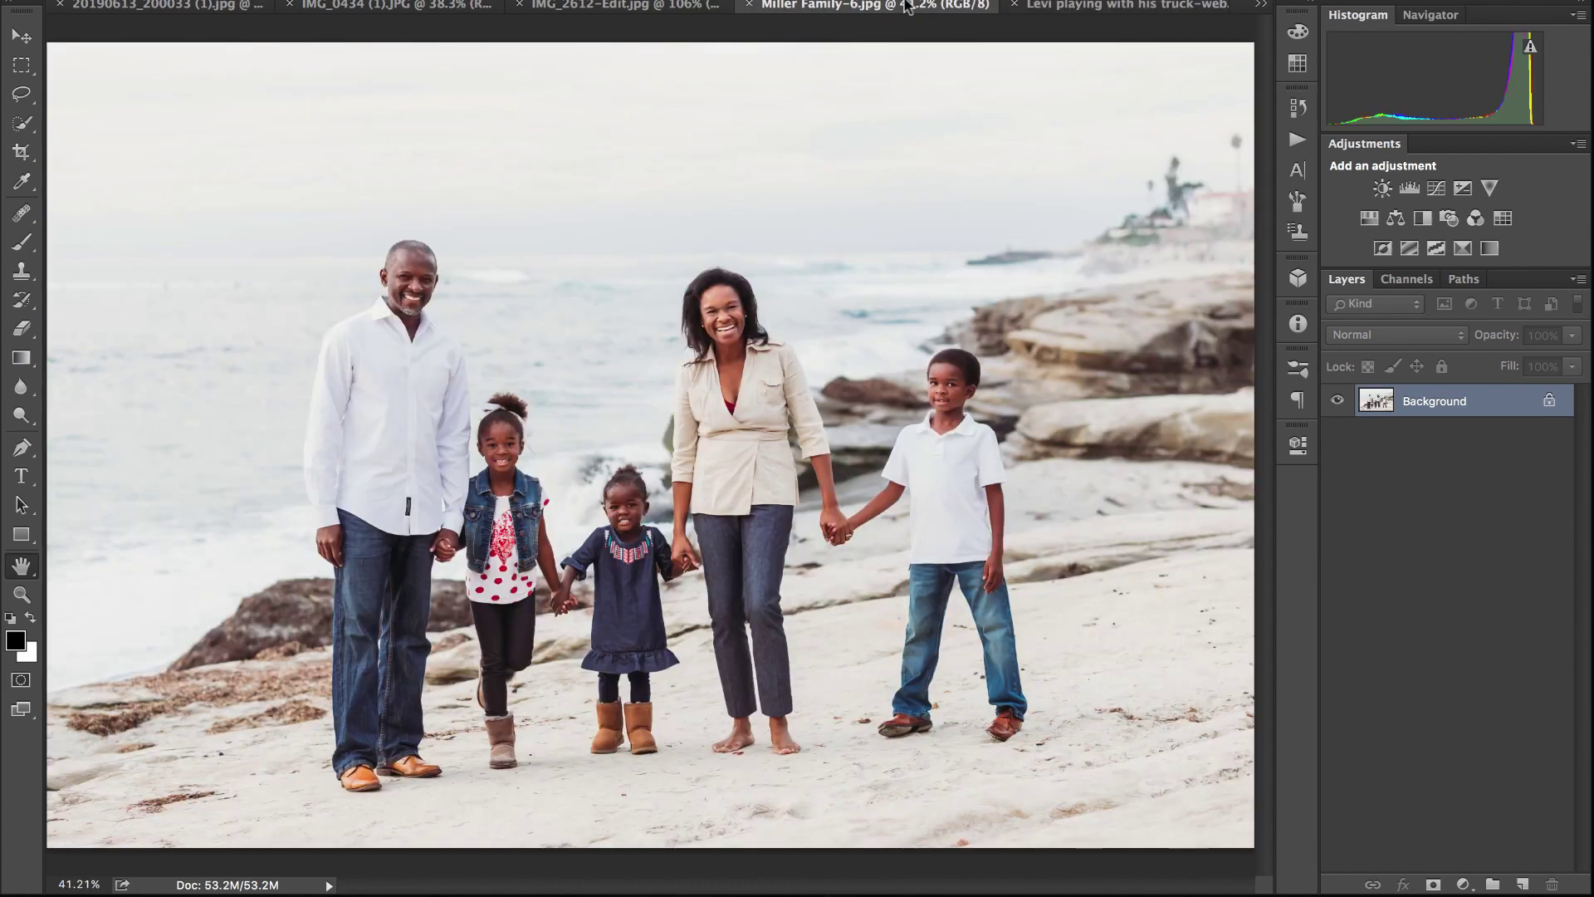
{"action": "left_click", "coordinate": [1013, 5]}
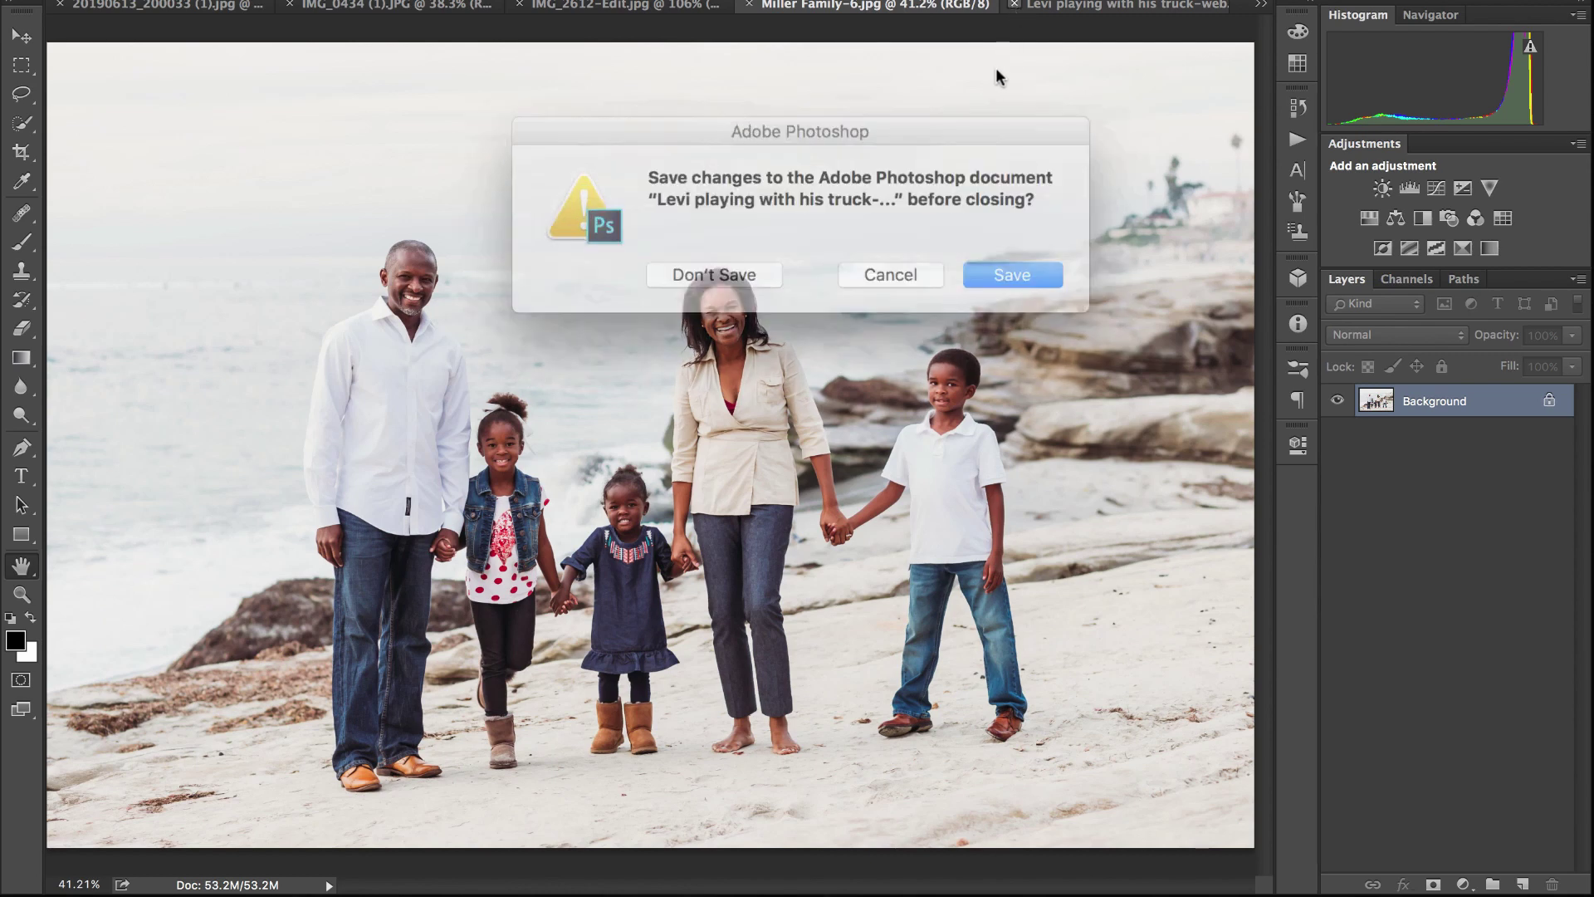
{"action": "left_click", "coordinate": [747, 267]}
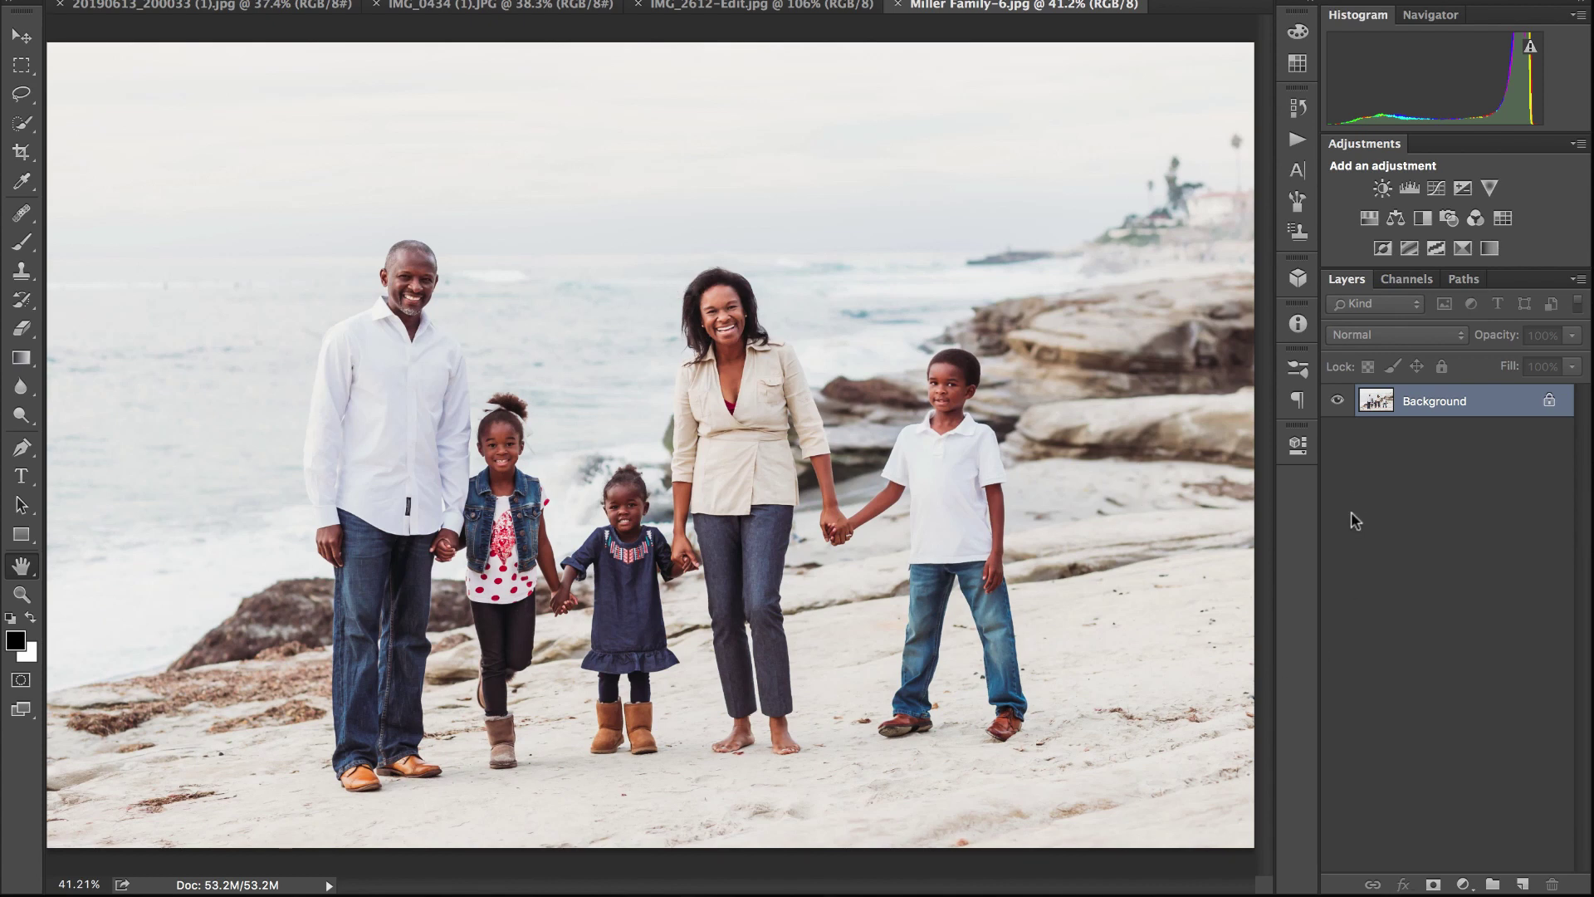
- Add Layer 1, then brush a test mark left of the man and undo it
{"action": "key", "text": "ctrl+shift+n"}
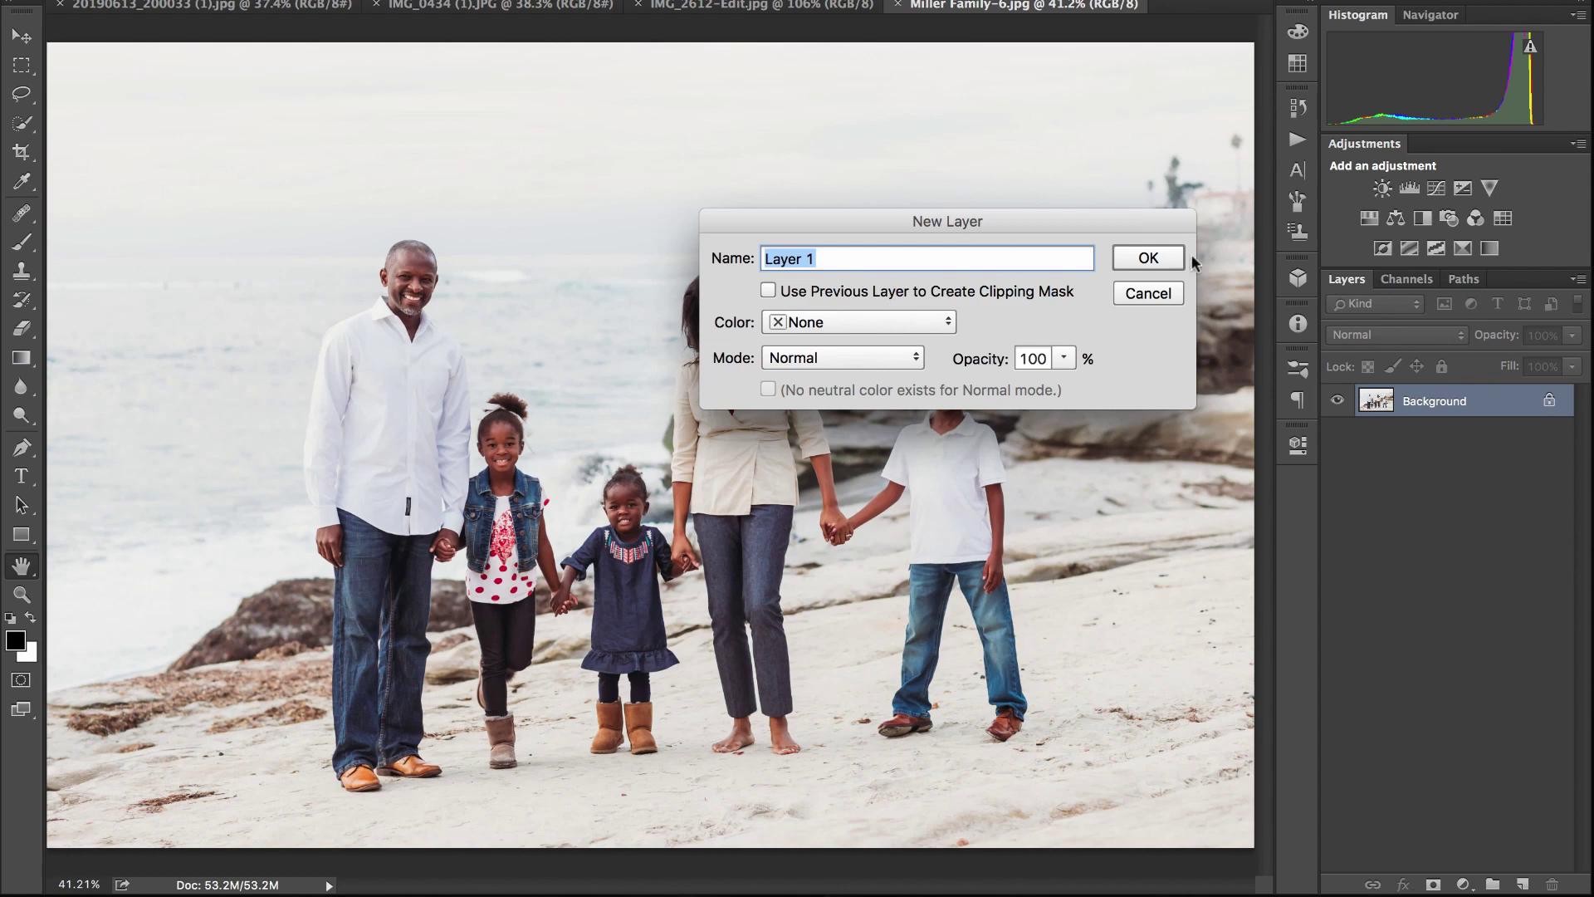
{"action": "left_click", "coordinate": [1148, 261]}
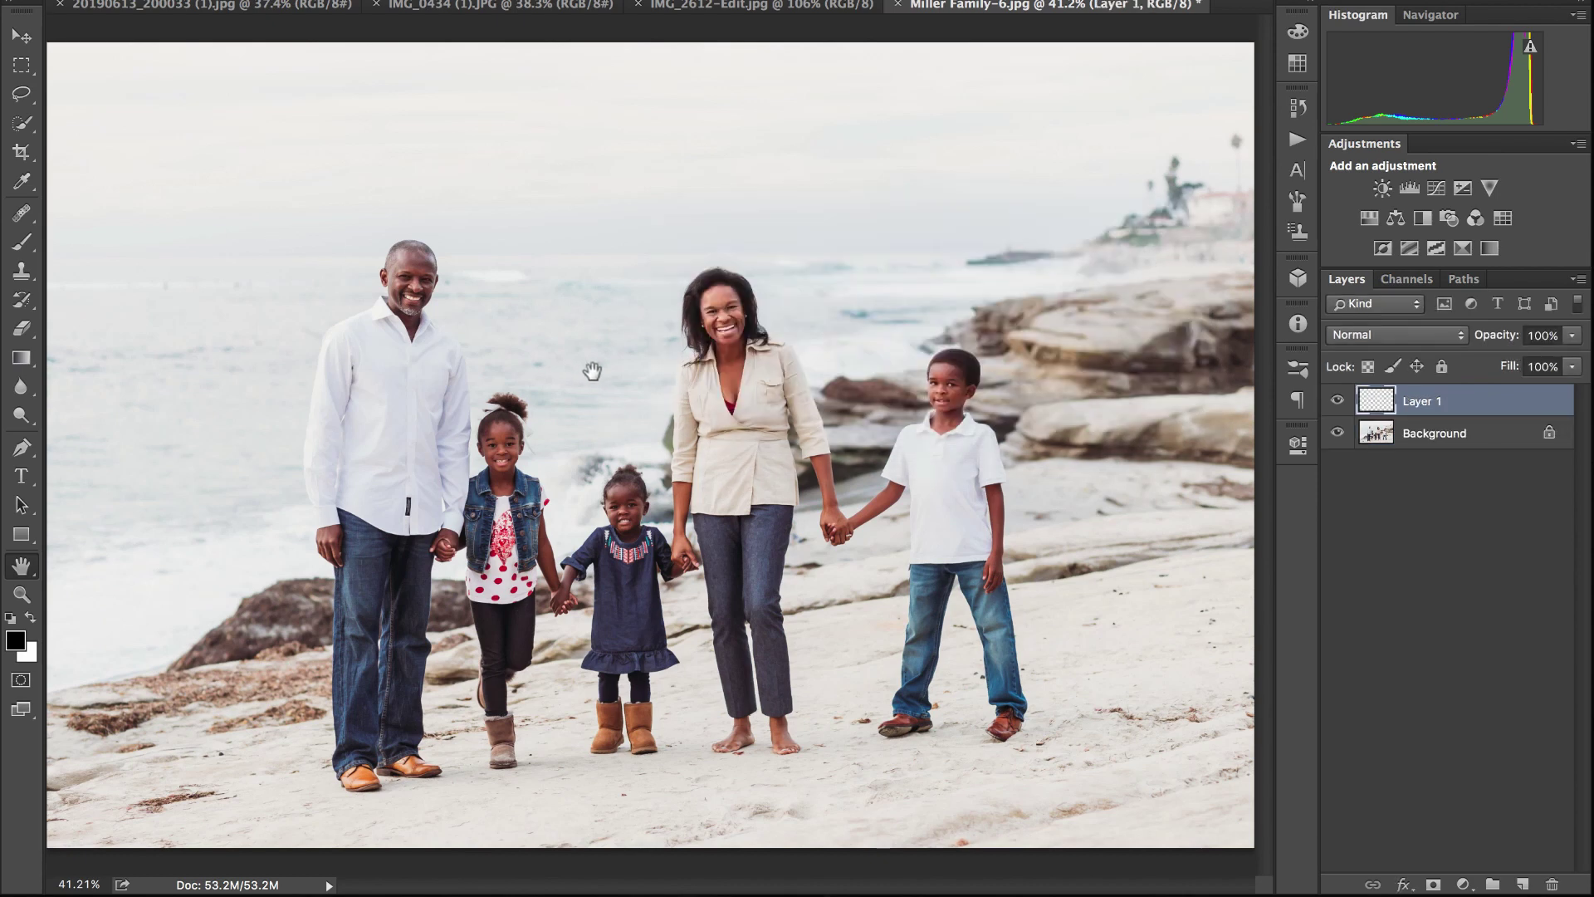
{"action": "key", "text": "b"}
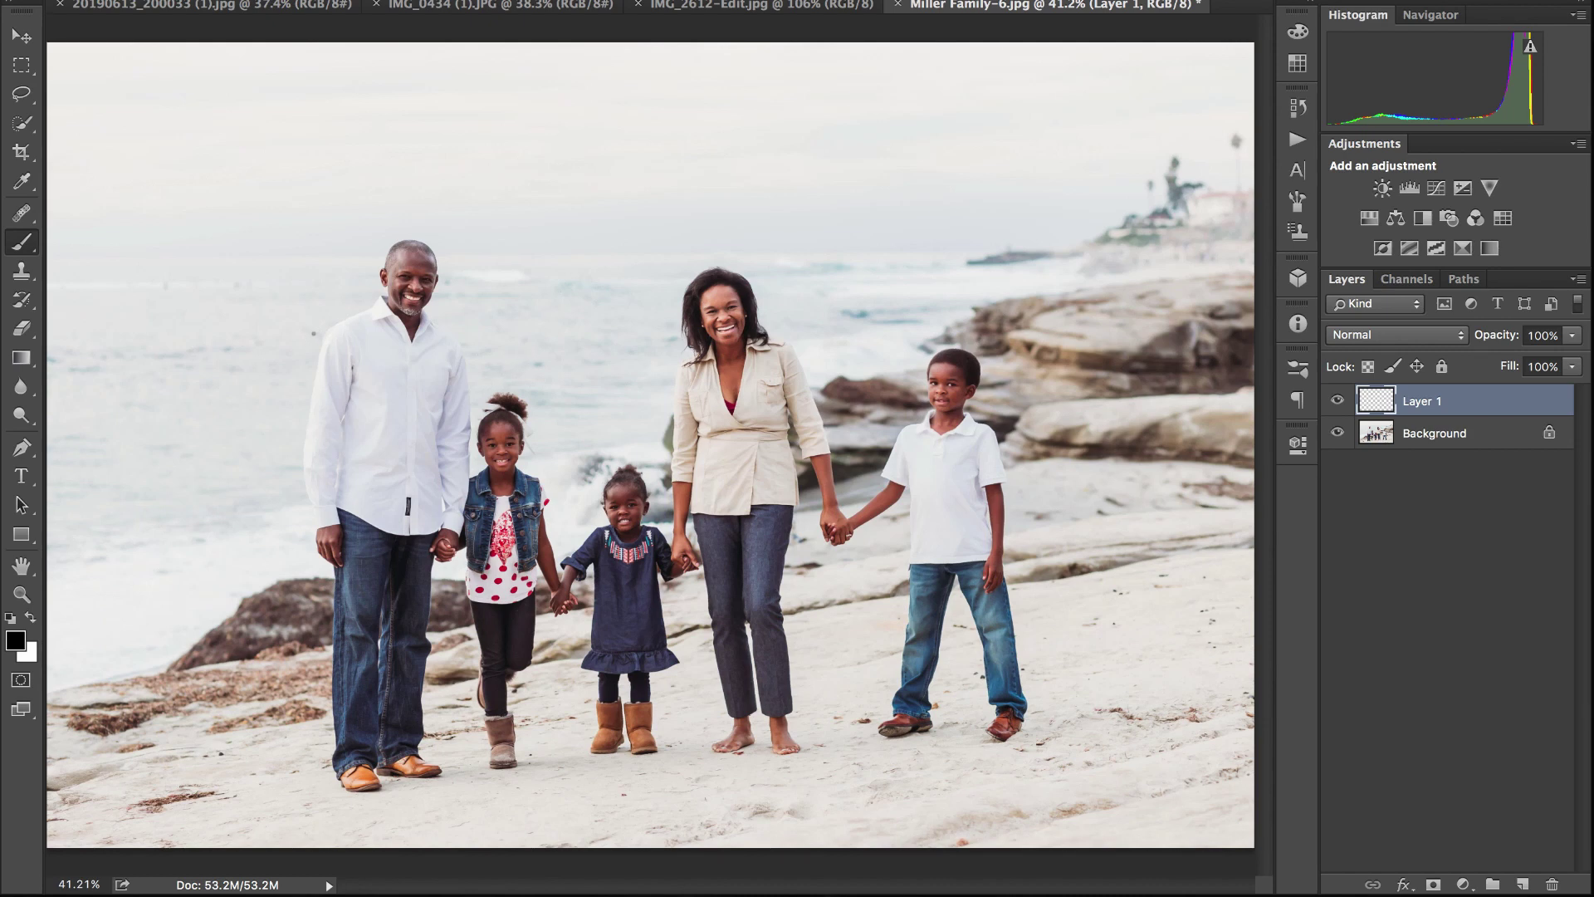
{"action": "mouse_move", "coordinate": [333, 311]}
{"action": "left_mouse_down"}
{"action": "mouse_move", "coordinate": [303, 530]}
{"action": "mouse_move", "coordinate": [322, 292]}
{"action": "left_mouse_up"}
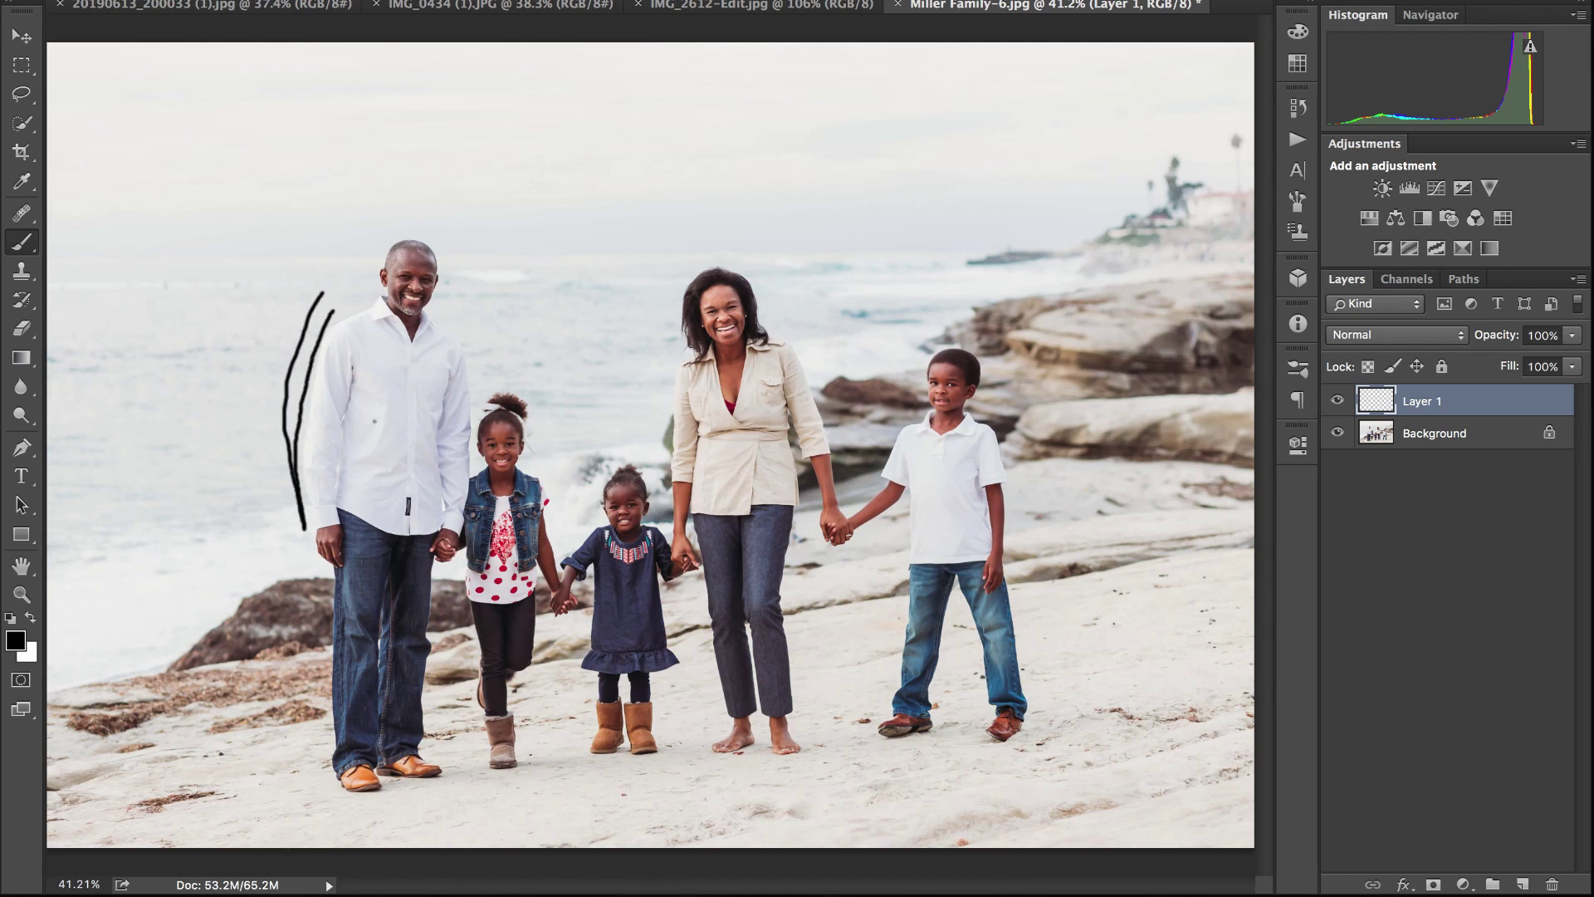
{"action": "key", "text": "ctrl+alt+z"}
{"action": "key", "text": "ctrl+alt+z"}
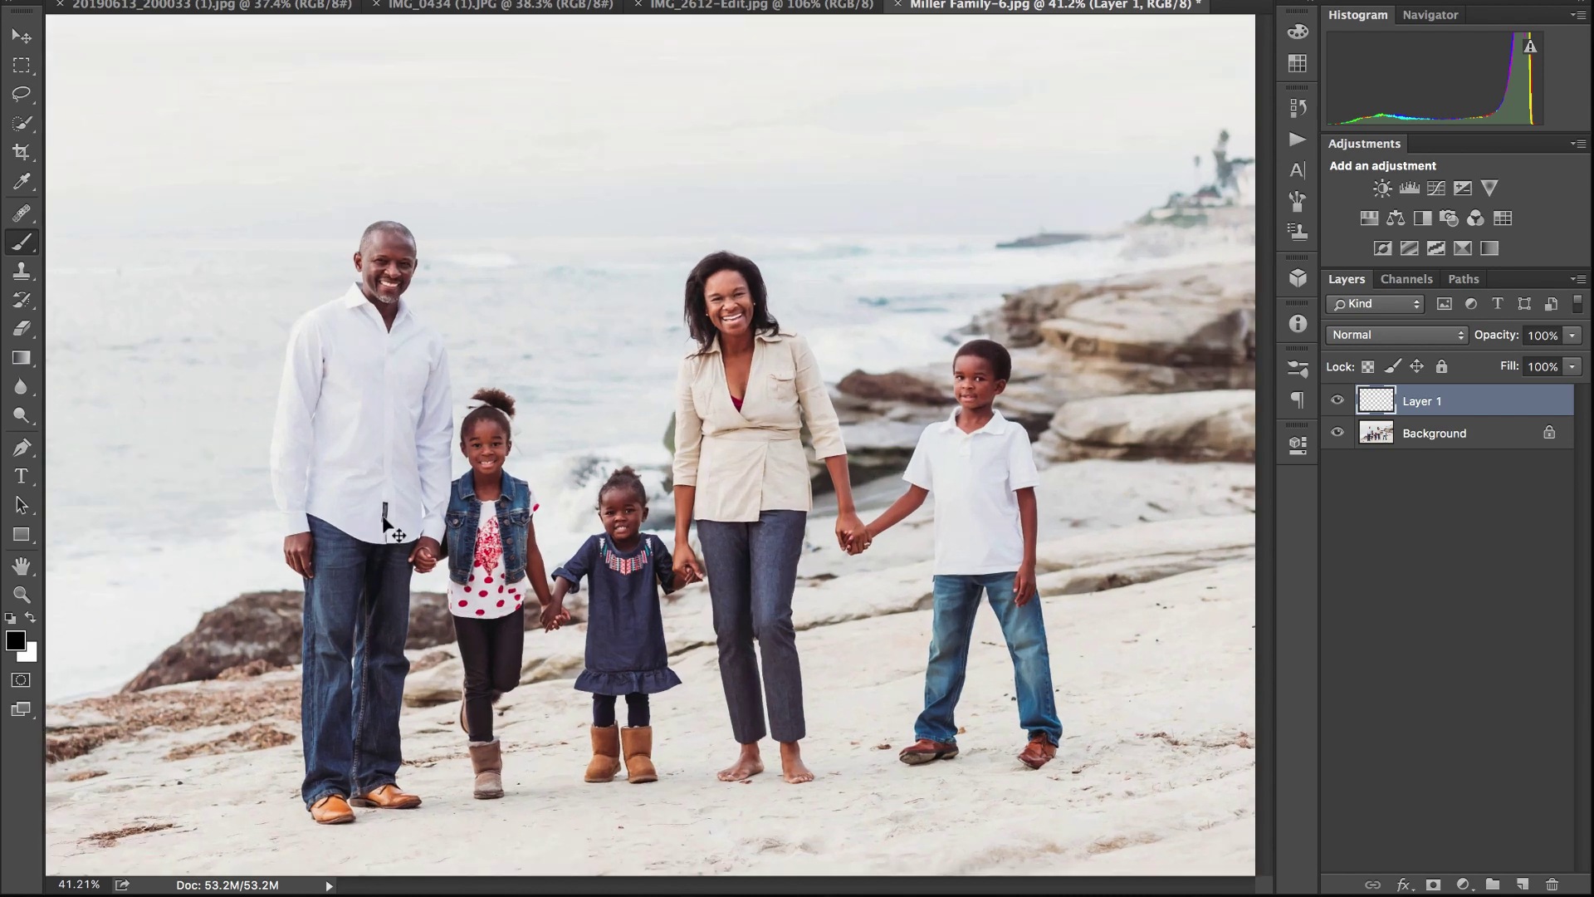
- View the family at actual size and circle the man's shirt label, then undo the circle
{"action": "key", "text": "ctrl+1"}
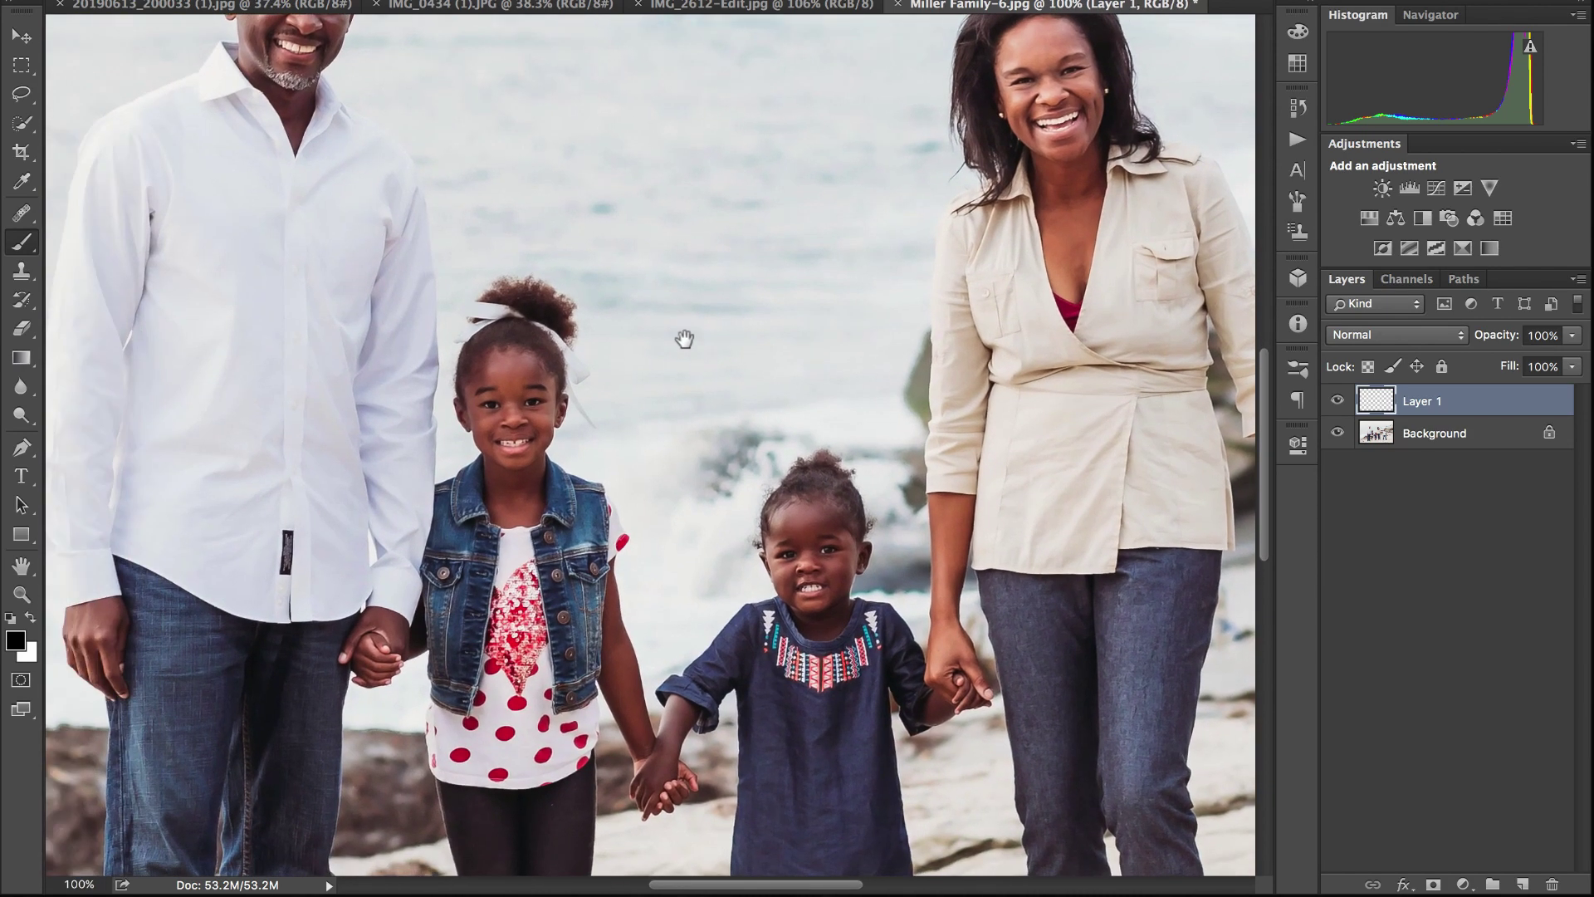
{"action": "left_click_drag", "start_coordinate": [410, 397], "coordinate": [733, 310]}
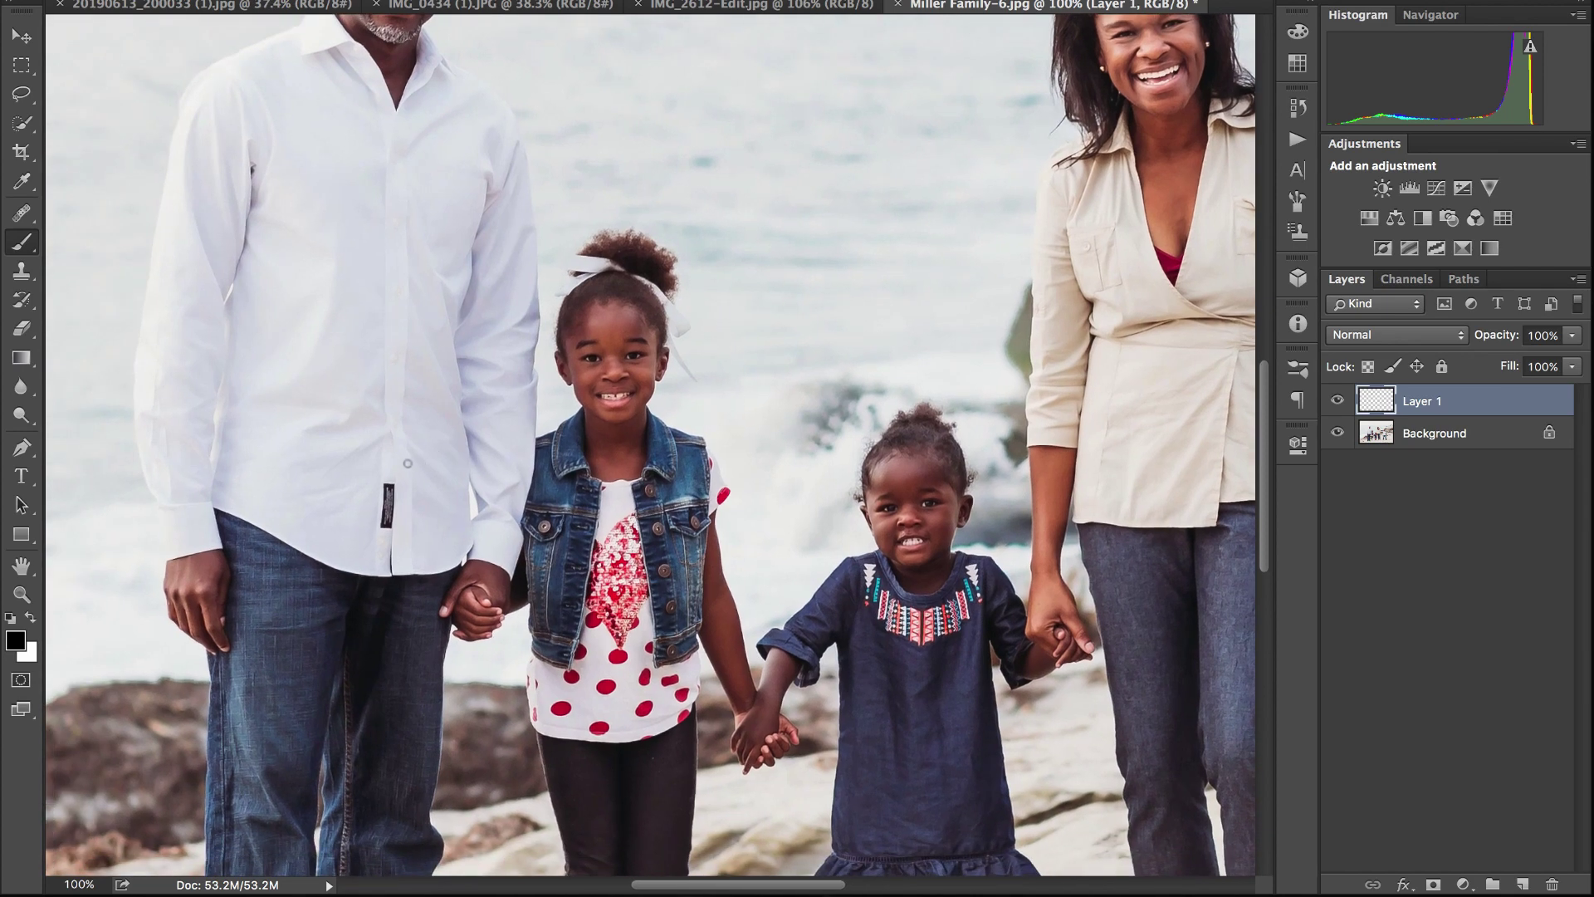
{"action": "mouse_move", "coordinate": [406, 463]}
{"action": "left_mouse_down"}
{"action": "mouse_move", "coordinate": [355, 492]}
{"action": "mouse_move", "coordinate": [405, 554]}
{"action": "mouse_move", "coordinate": [414, 480]}
{"action": "mouse_move", "coordinate": [391, 468]}
{"action": "left_mouse_up"}
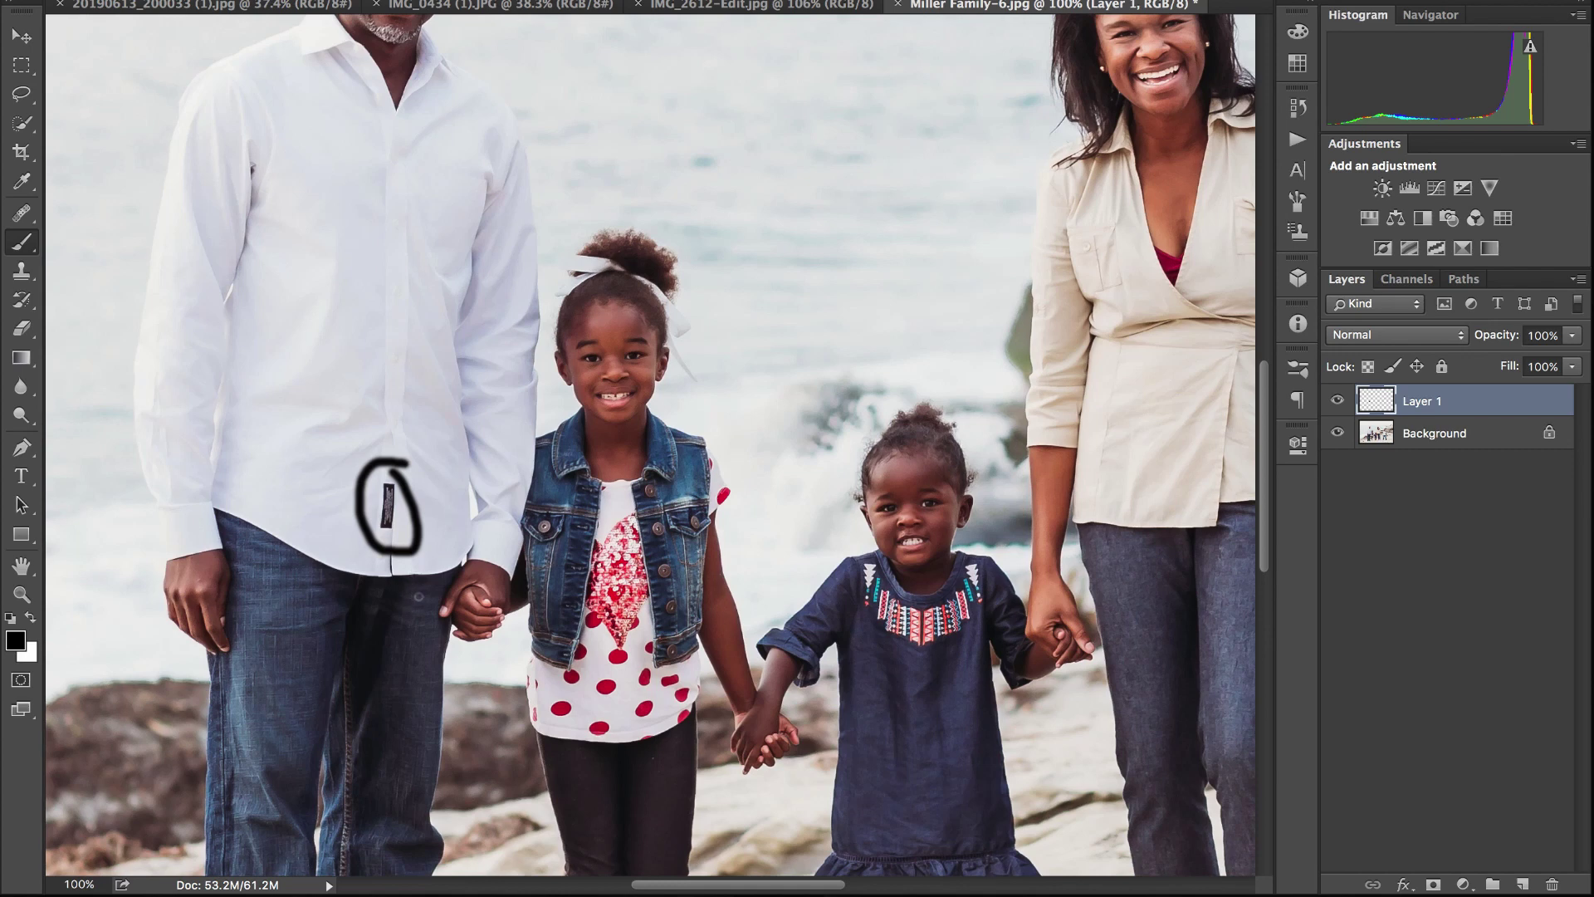
{"action": "key", "text": "ctrl+z"}
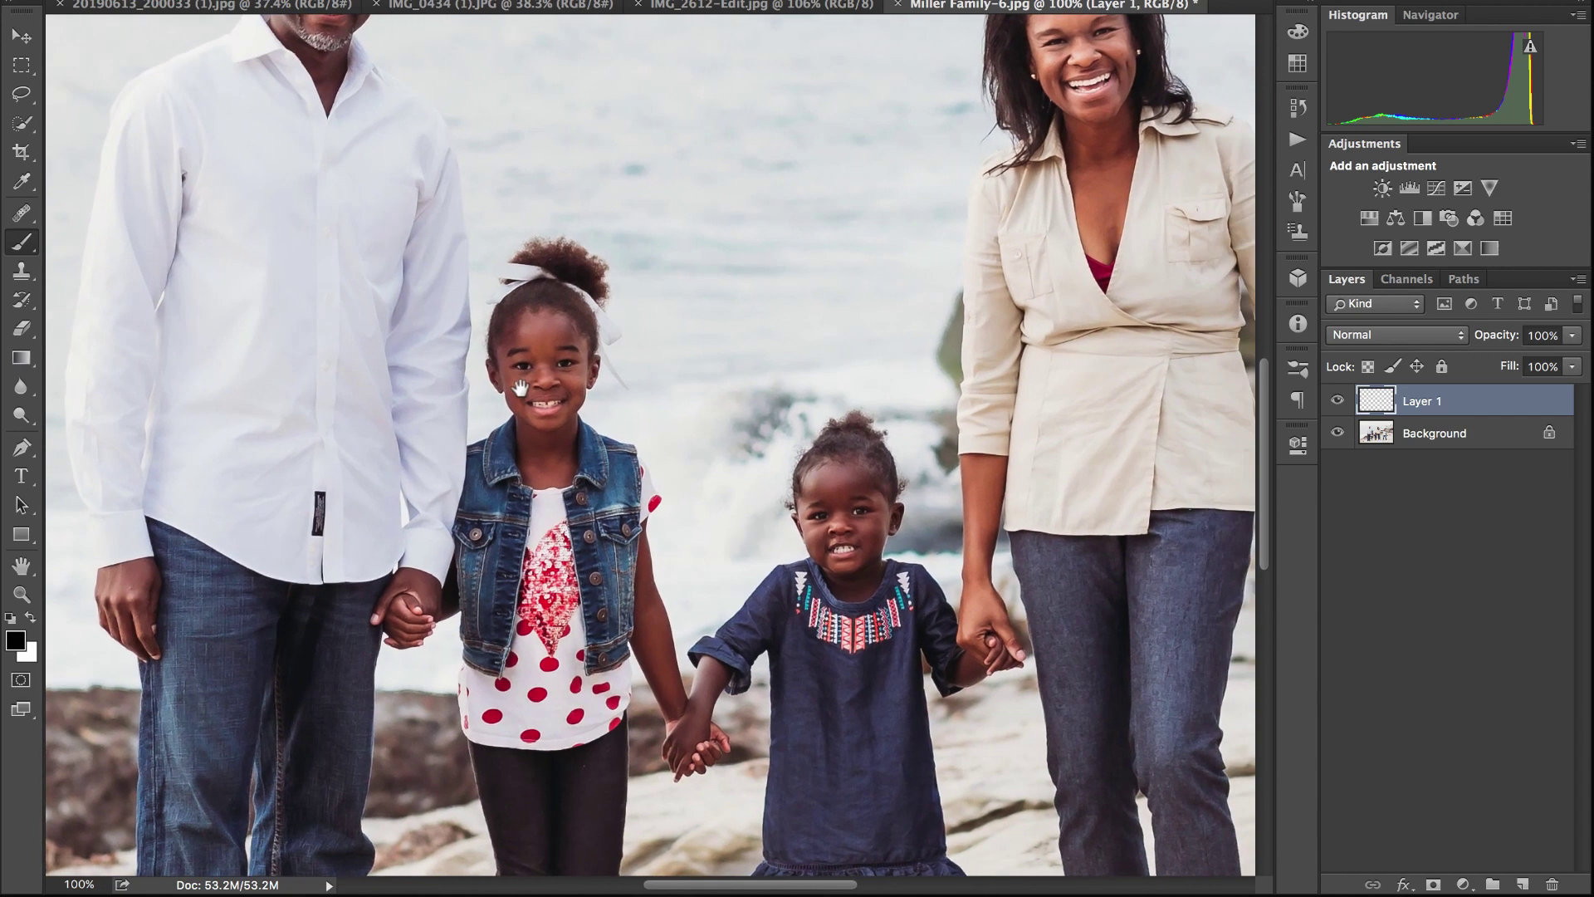
- Zoom back out and fit the whole Miller family portrait to the window
{"action": "left_click_drag", "start_coordinate": [611, 388], "coordinate": [508, 386]}
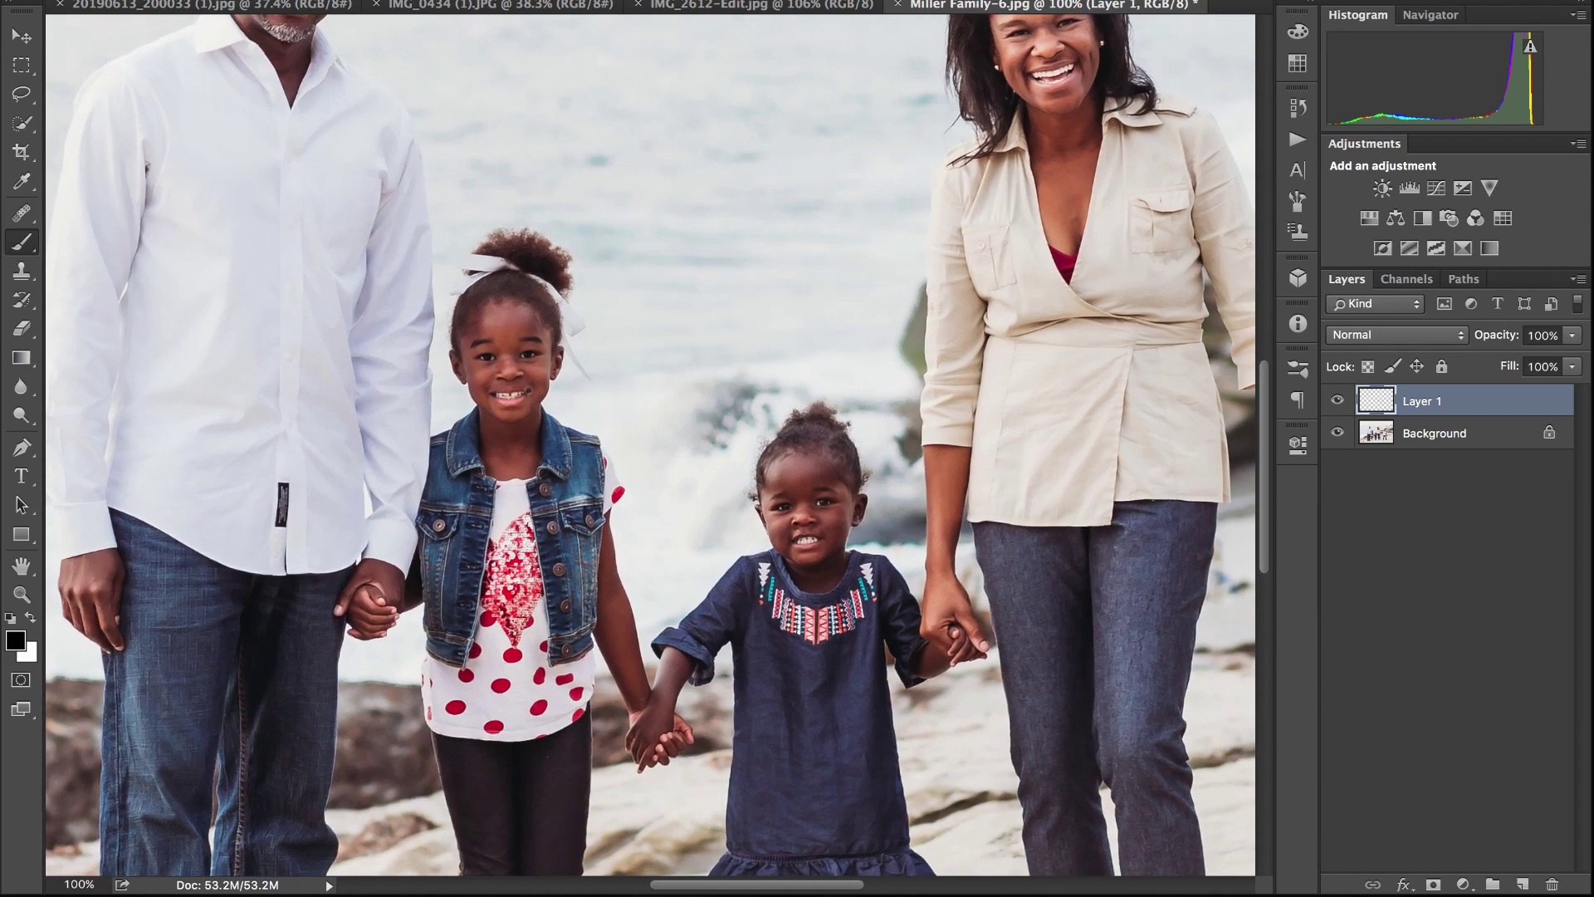
{"action": "key", "text": "ctrl+minus"}
{"action": "key", "text": "ctrl+minus"}
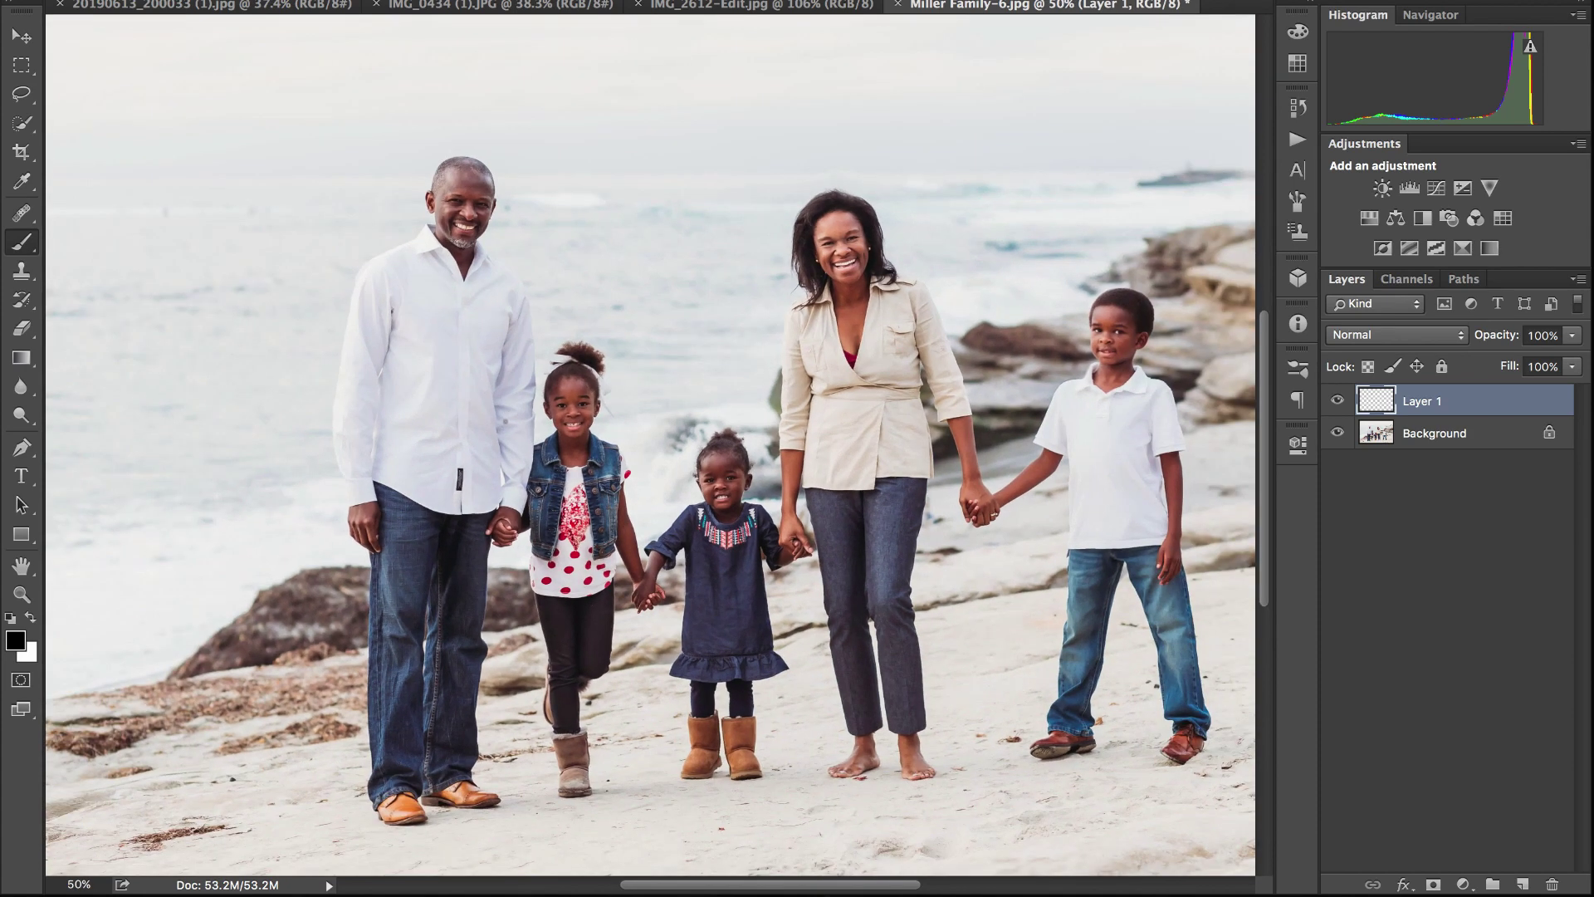
{"action": "key", "text": "ctrl+minus"}
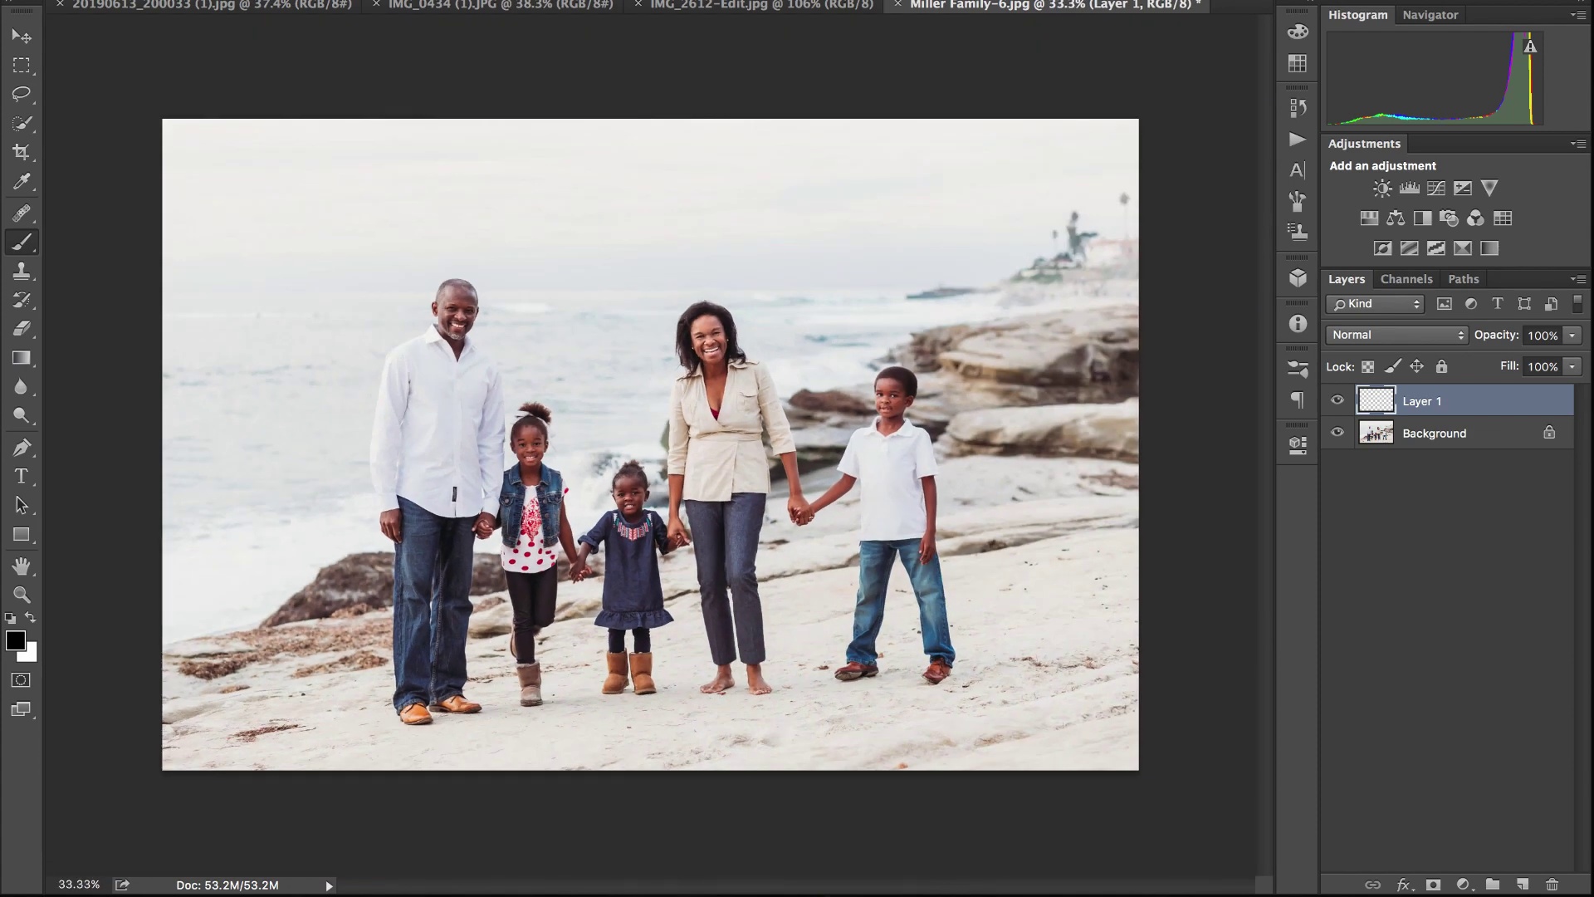
{"action": "key", "text": "ctrl+0"}
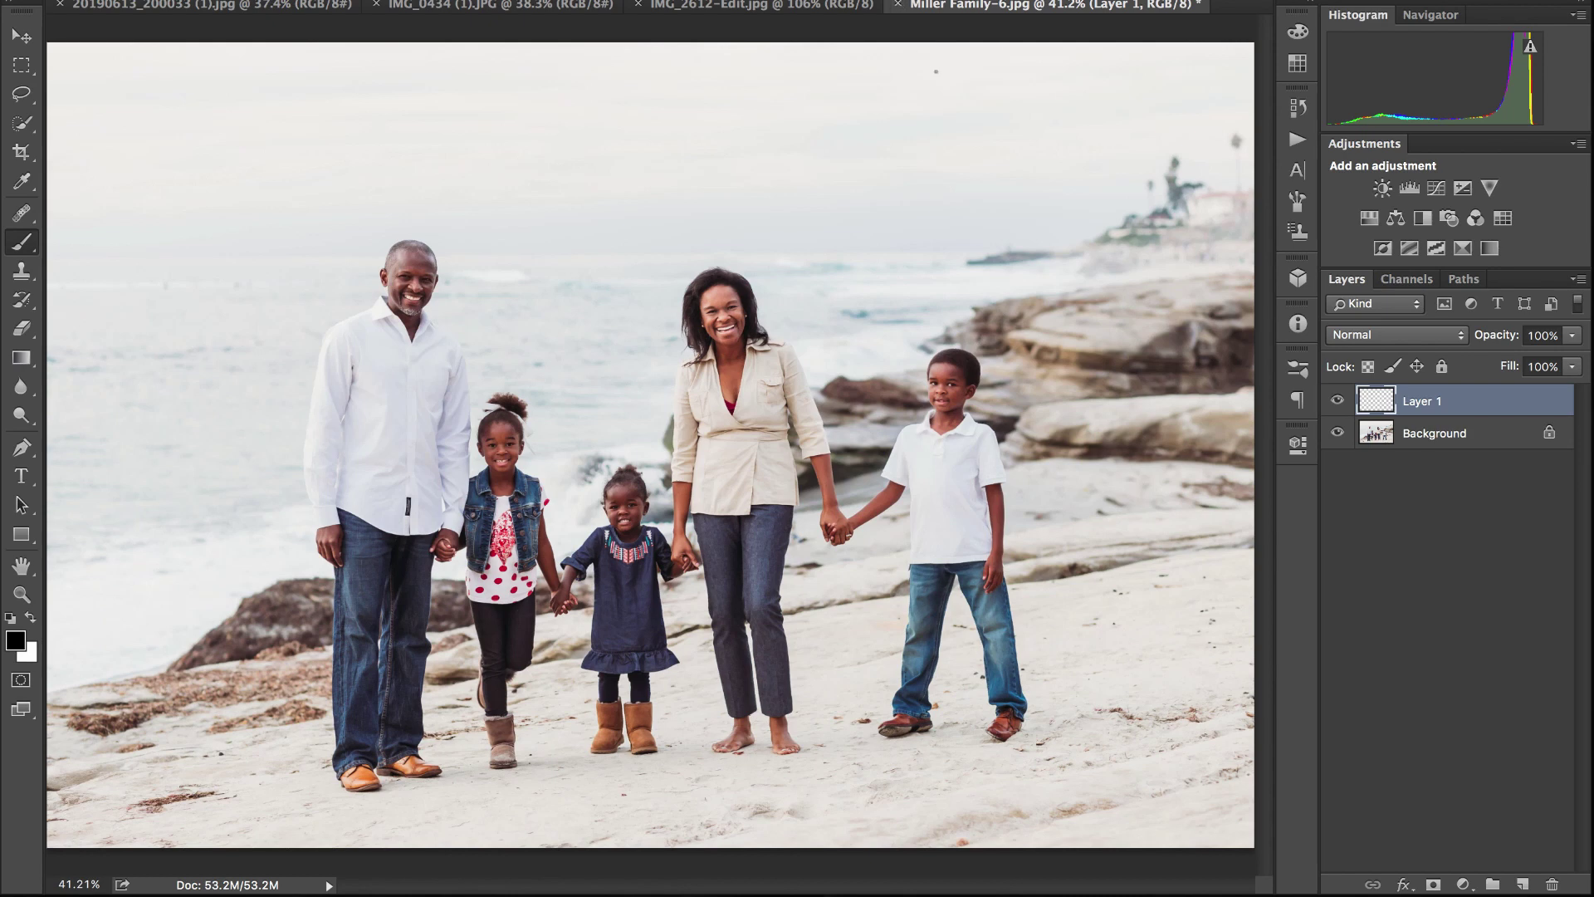
{"action": "left_click", "coordinate": [854, 7]}
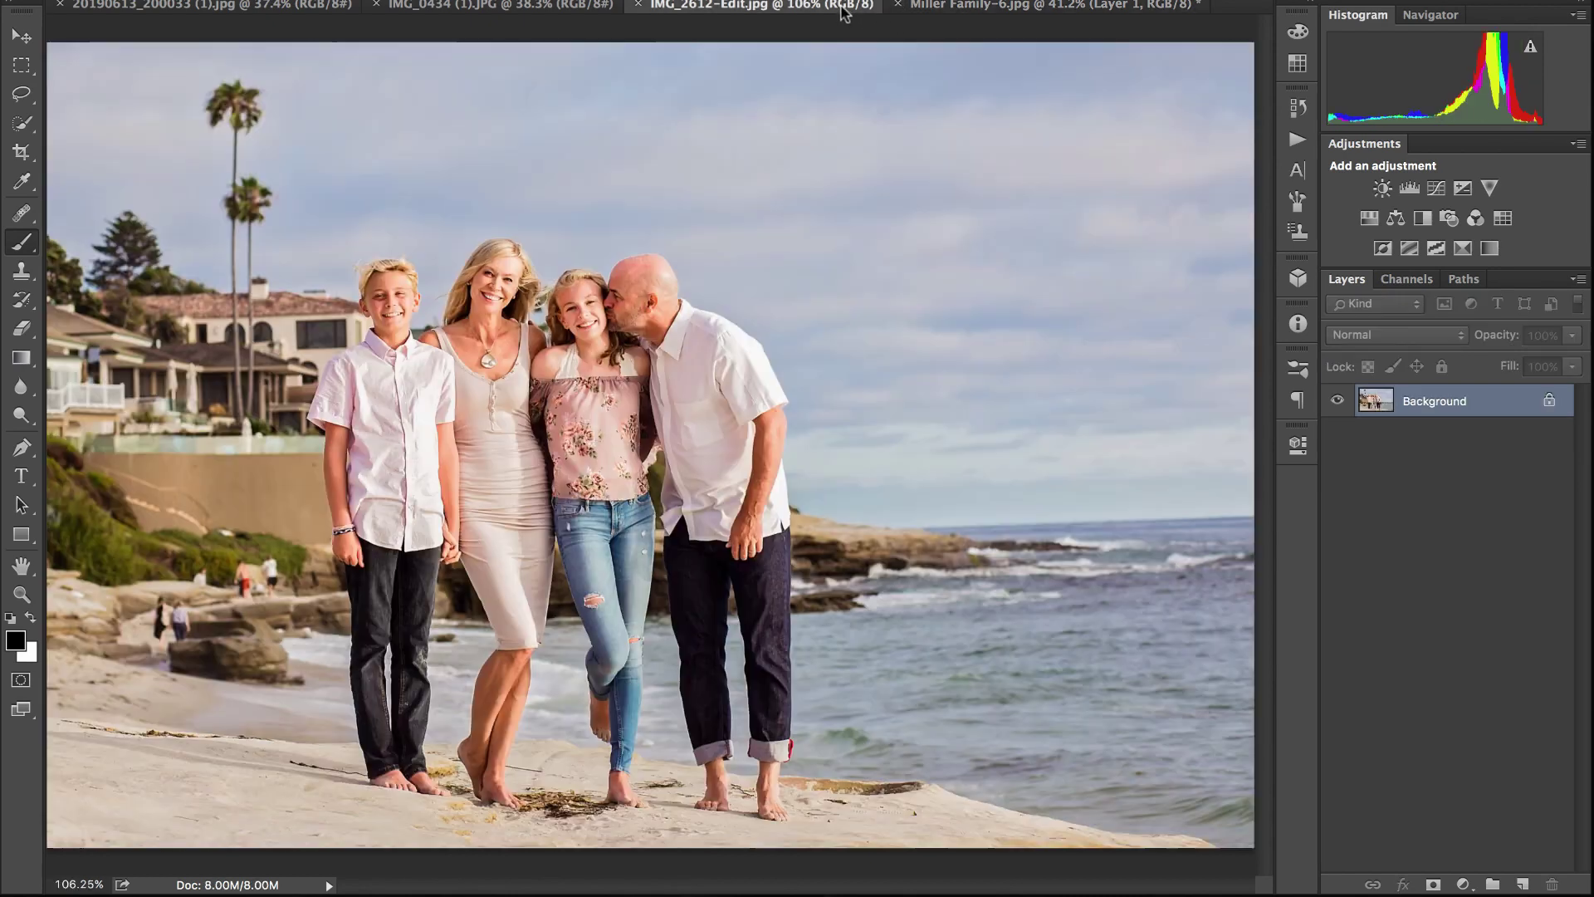
{"action": "left_click", "coordinate": [899, 7]}
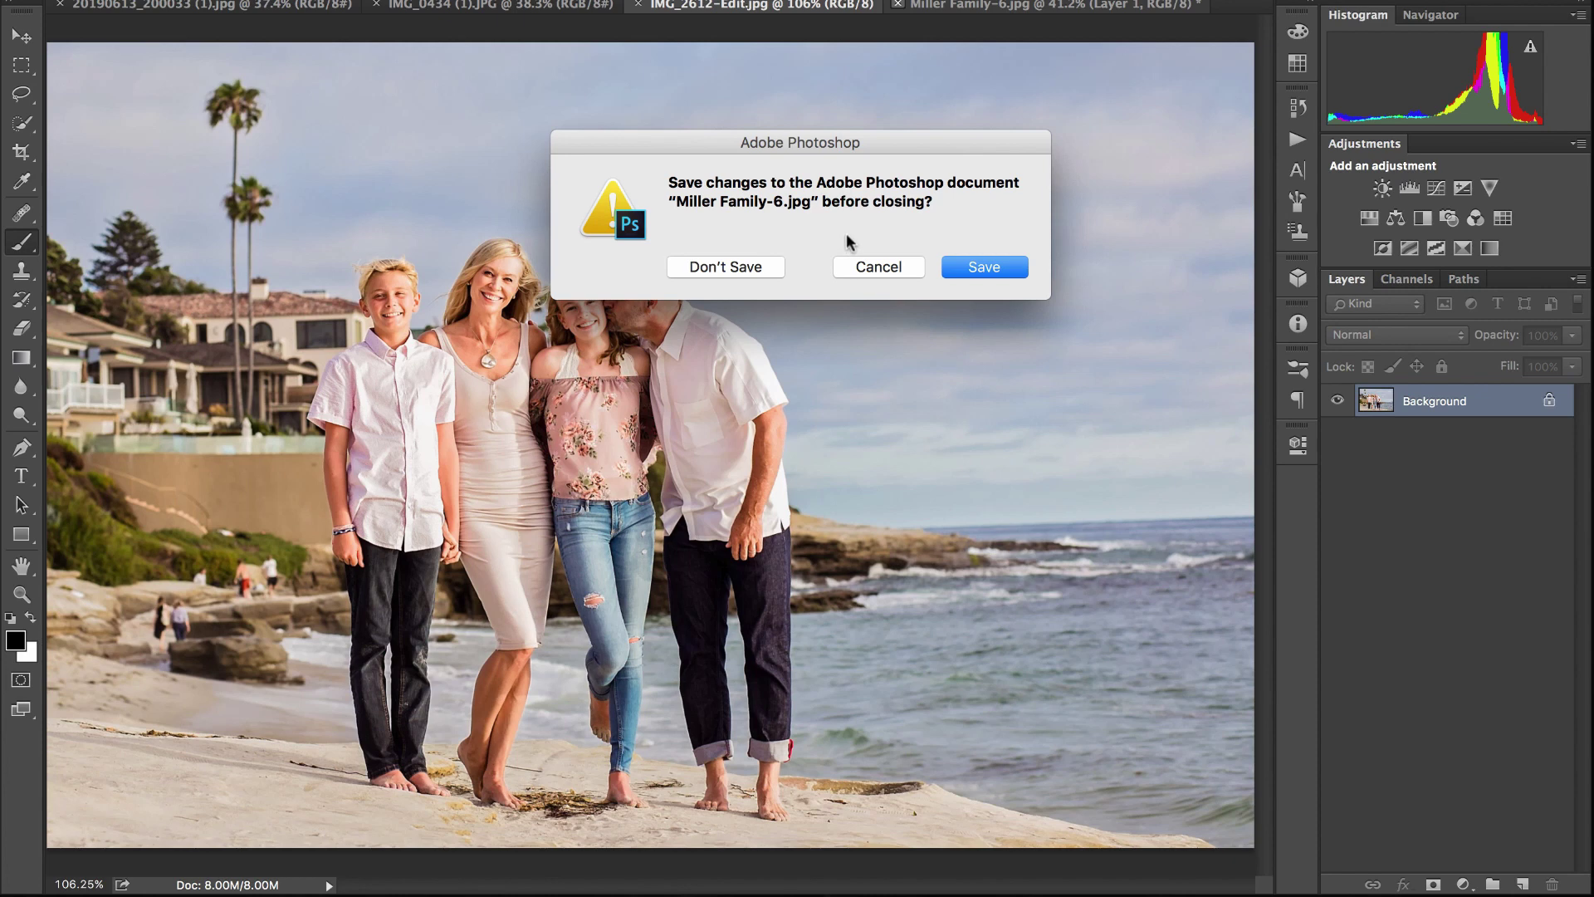
{"action": "left_click", "coordinate": [858, 263]}
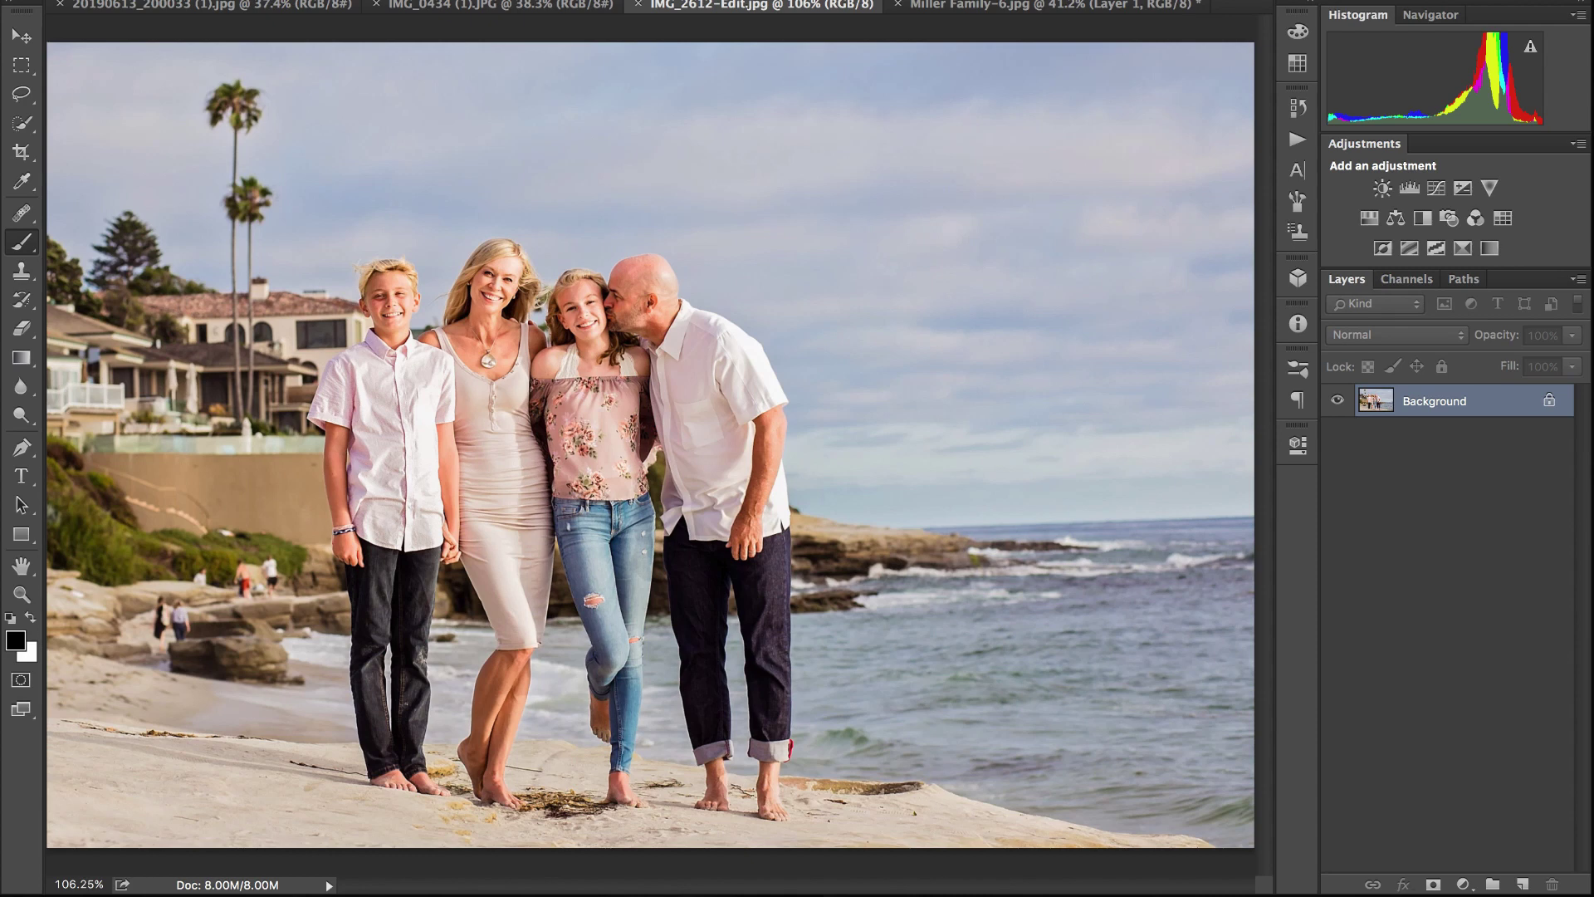
{"action": "scroll", "coordinate": [577, 377], "scroll_direction": "up", "scroll_amount": 5}
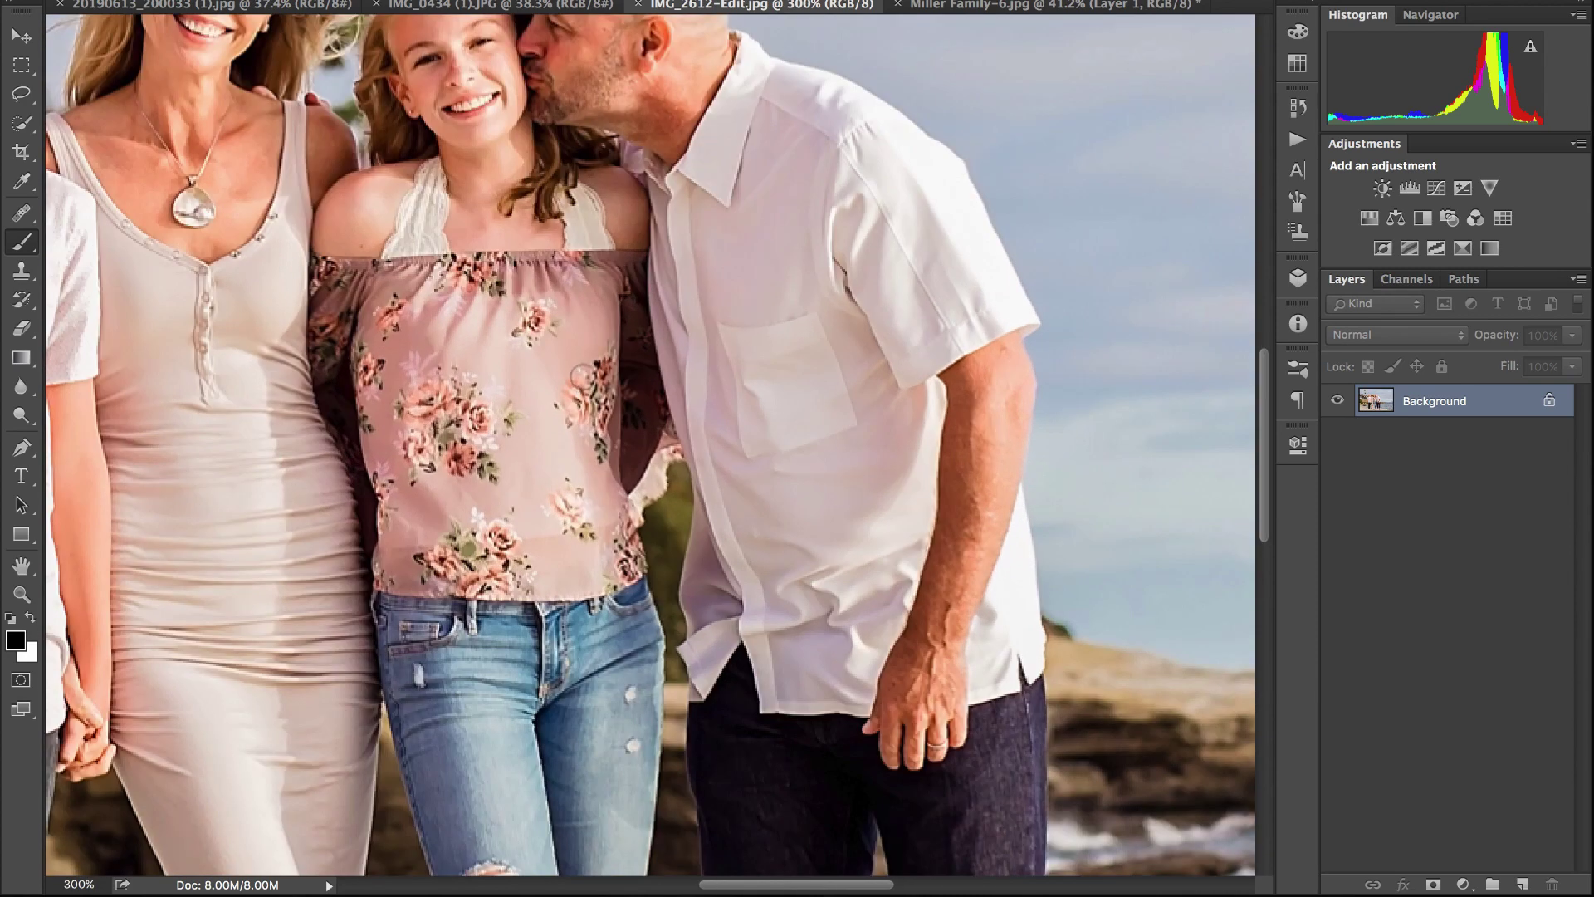
- Pan to the family's faces, then zoom back out to see the whole photo
{"action": "left_click_drag", "start_coordinate": [528, 290], "coordinate": [807, 543]}
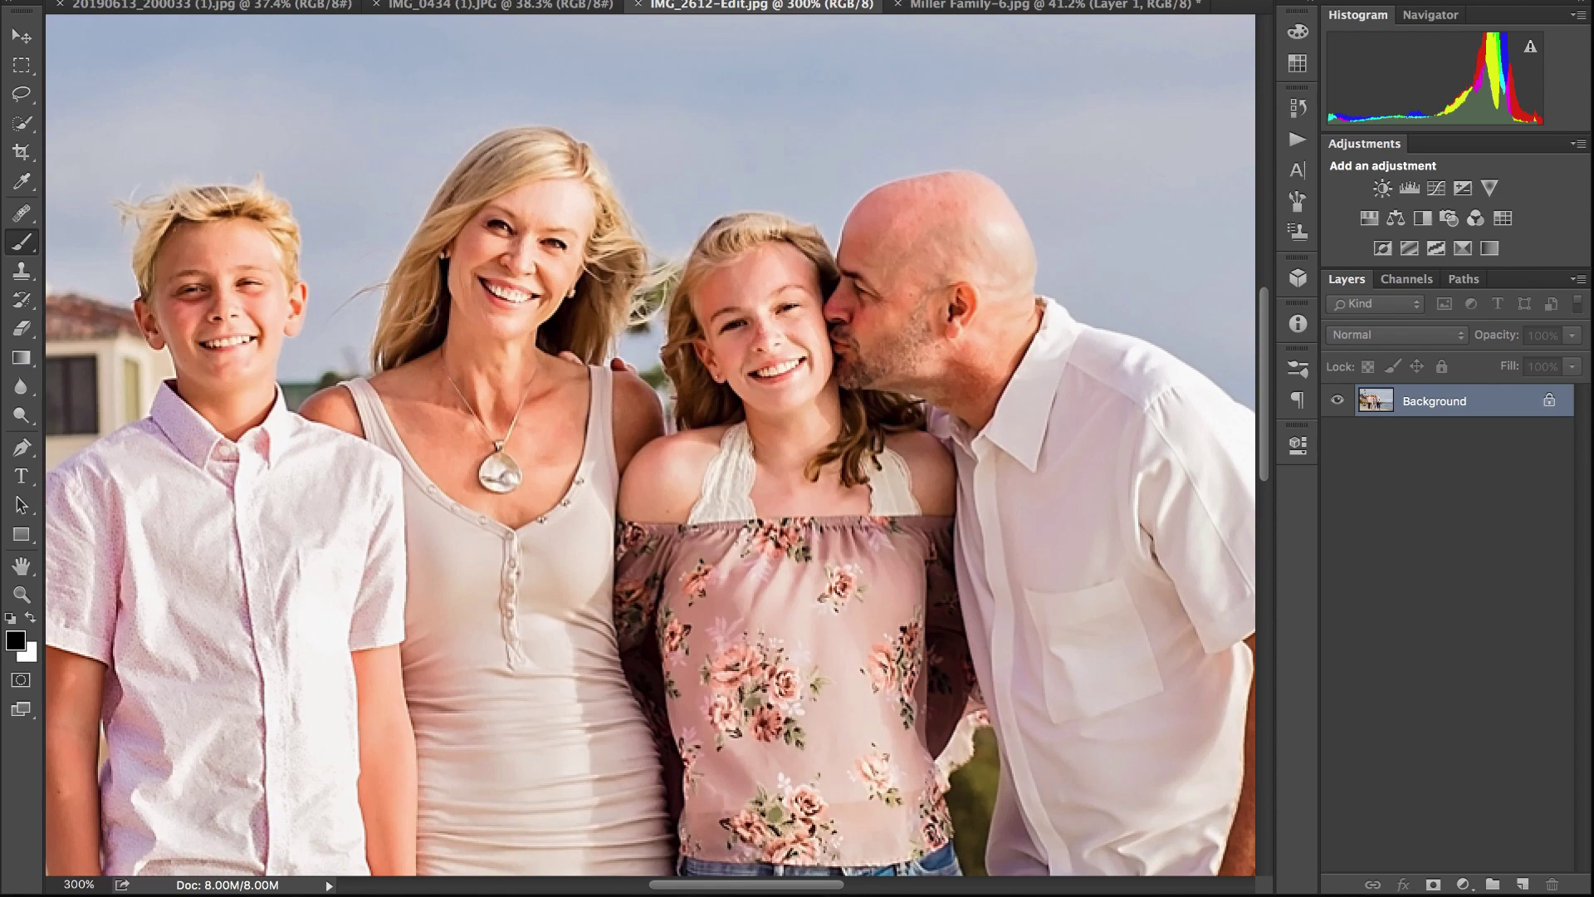
{"action": "key", "text": "ctrl+minus"}
{"action": "key", "text": "ctrl+minus"}
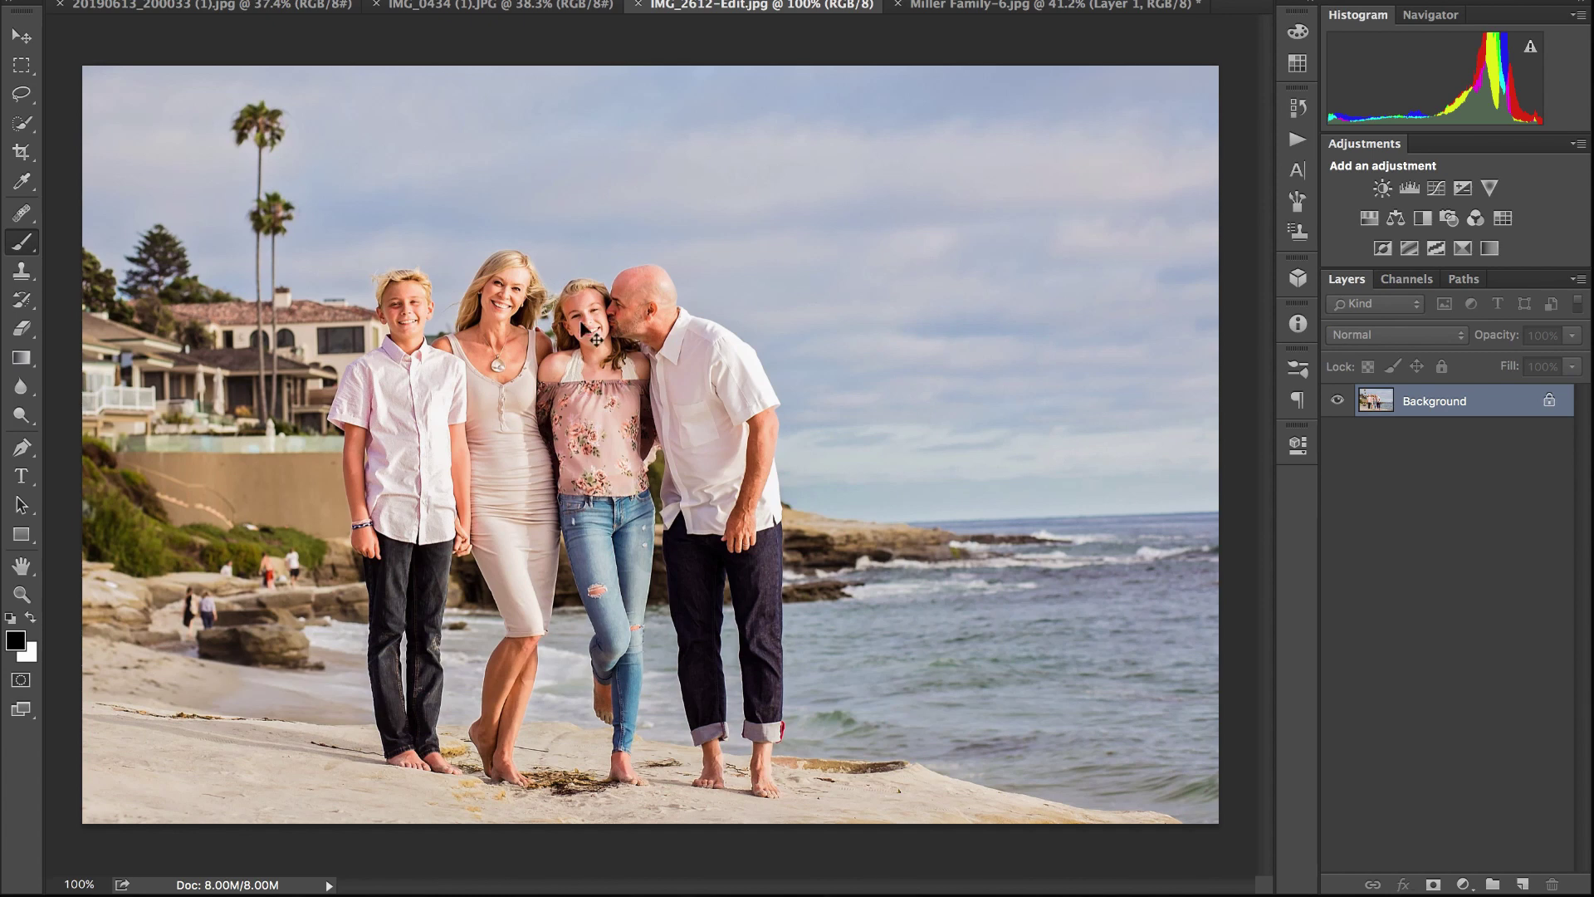
- Accept the New Layer dialog's default name Layer 1 to add a blank layer
{"action": "key", "text": "ctrl+shift+n"}
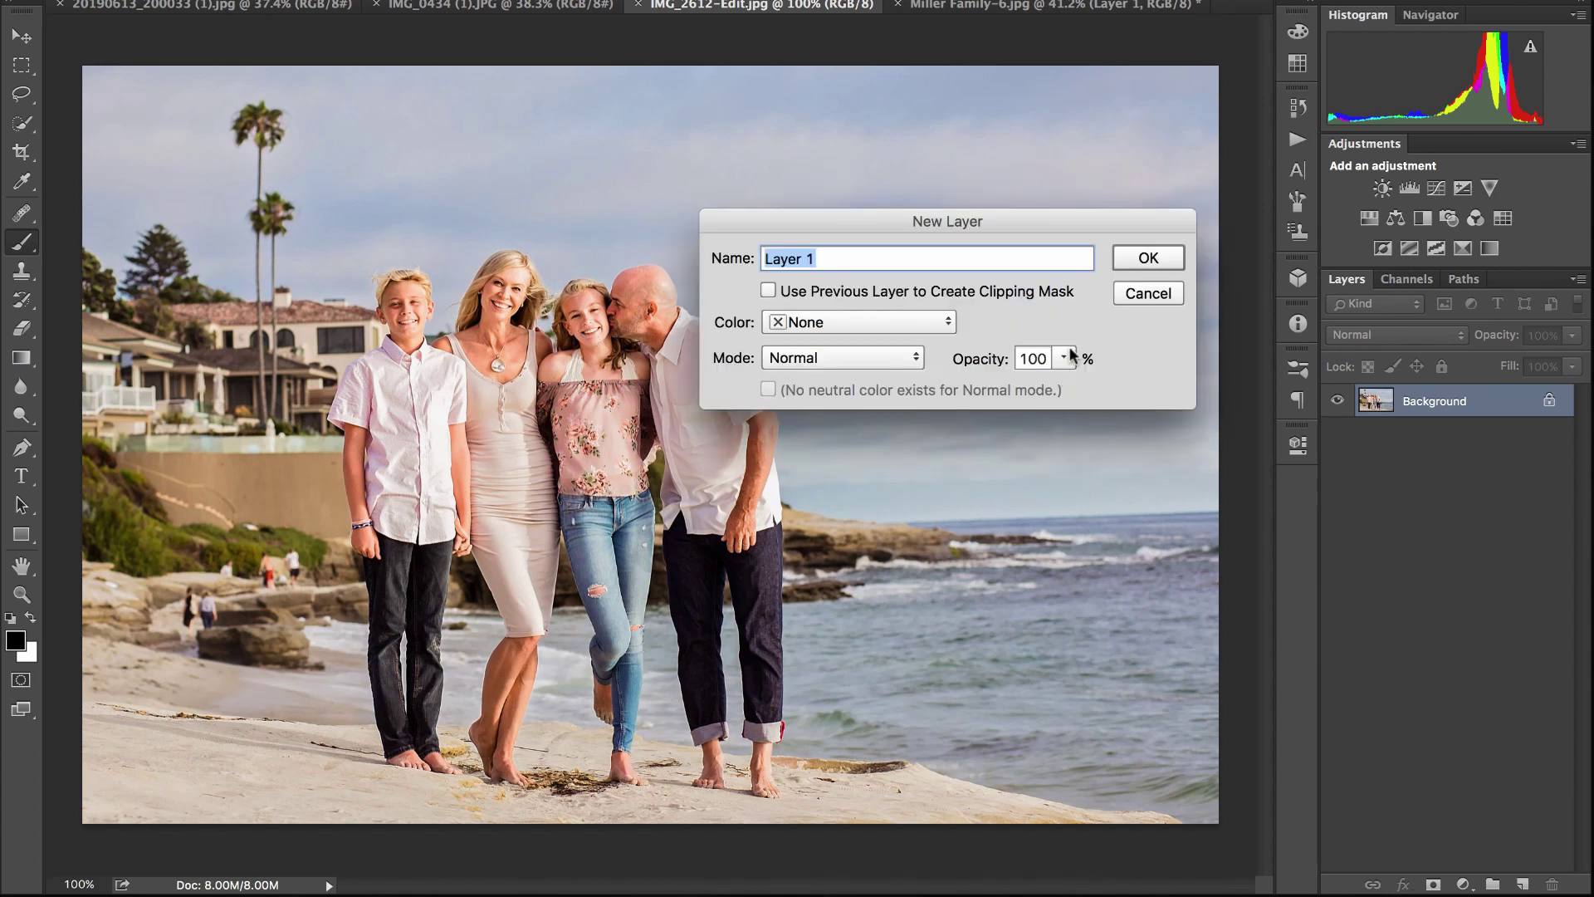
{"action": "left_click", "coordinate": [1135, 262]}
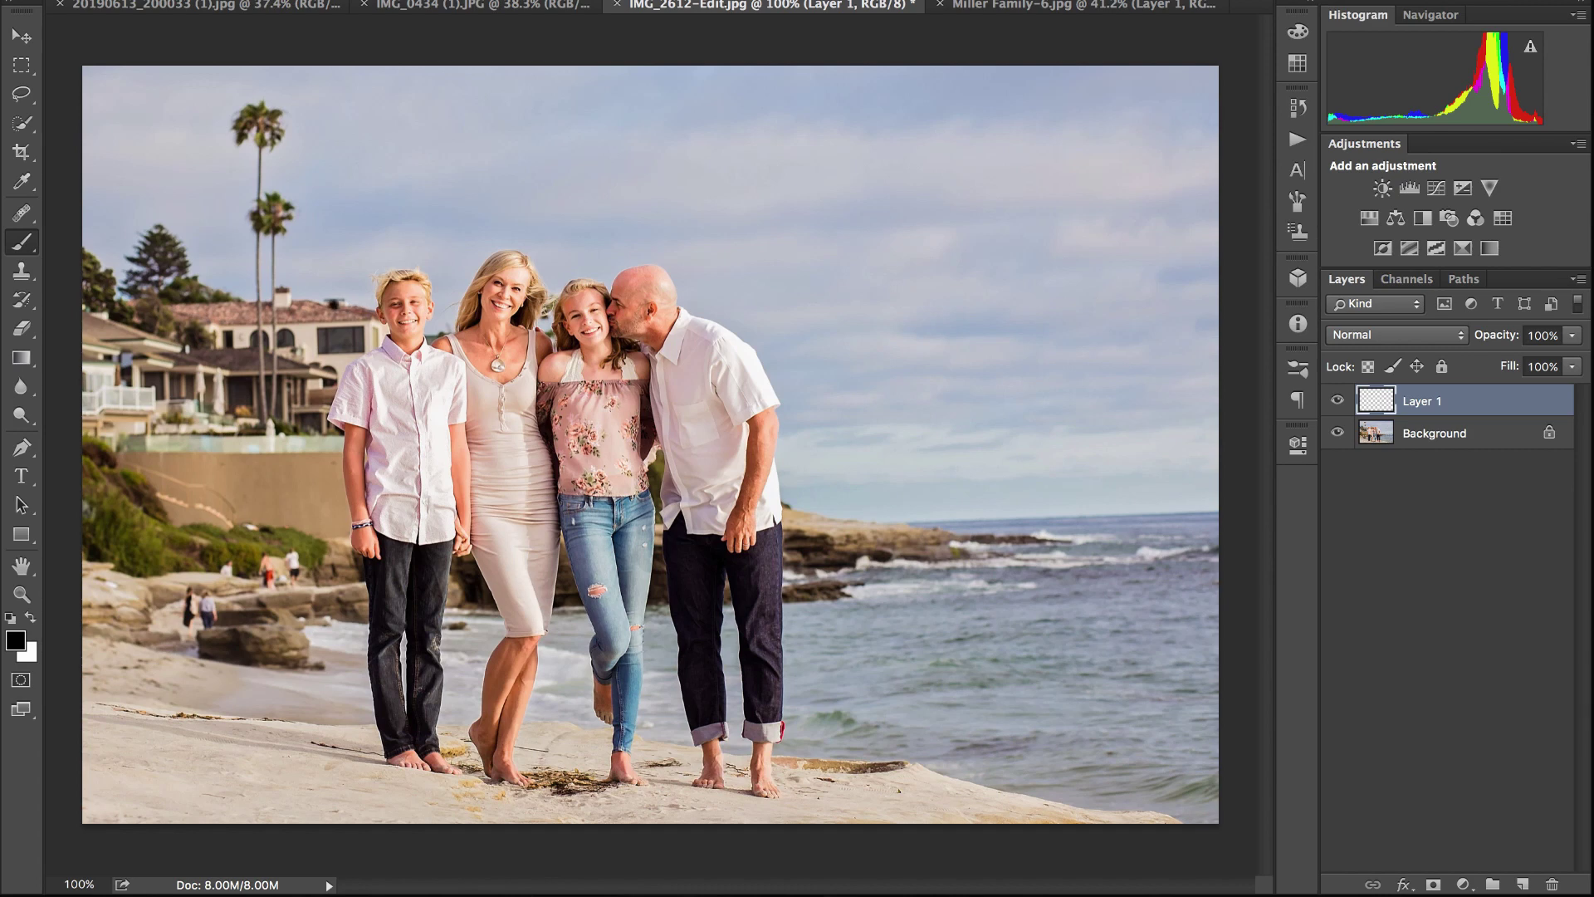
{"action": "mouse_move", "coordinate": [331, 308]}
{"action": "left_mouse_down"}
{"action": "mouse_move", "coordinate": [368, 312]}
{"action": "mouse_move", "coordinate": [357, 374]}
{"action": "left_mouse_up"}
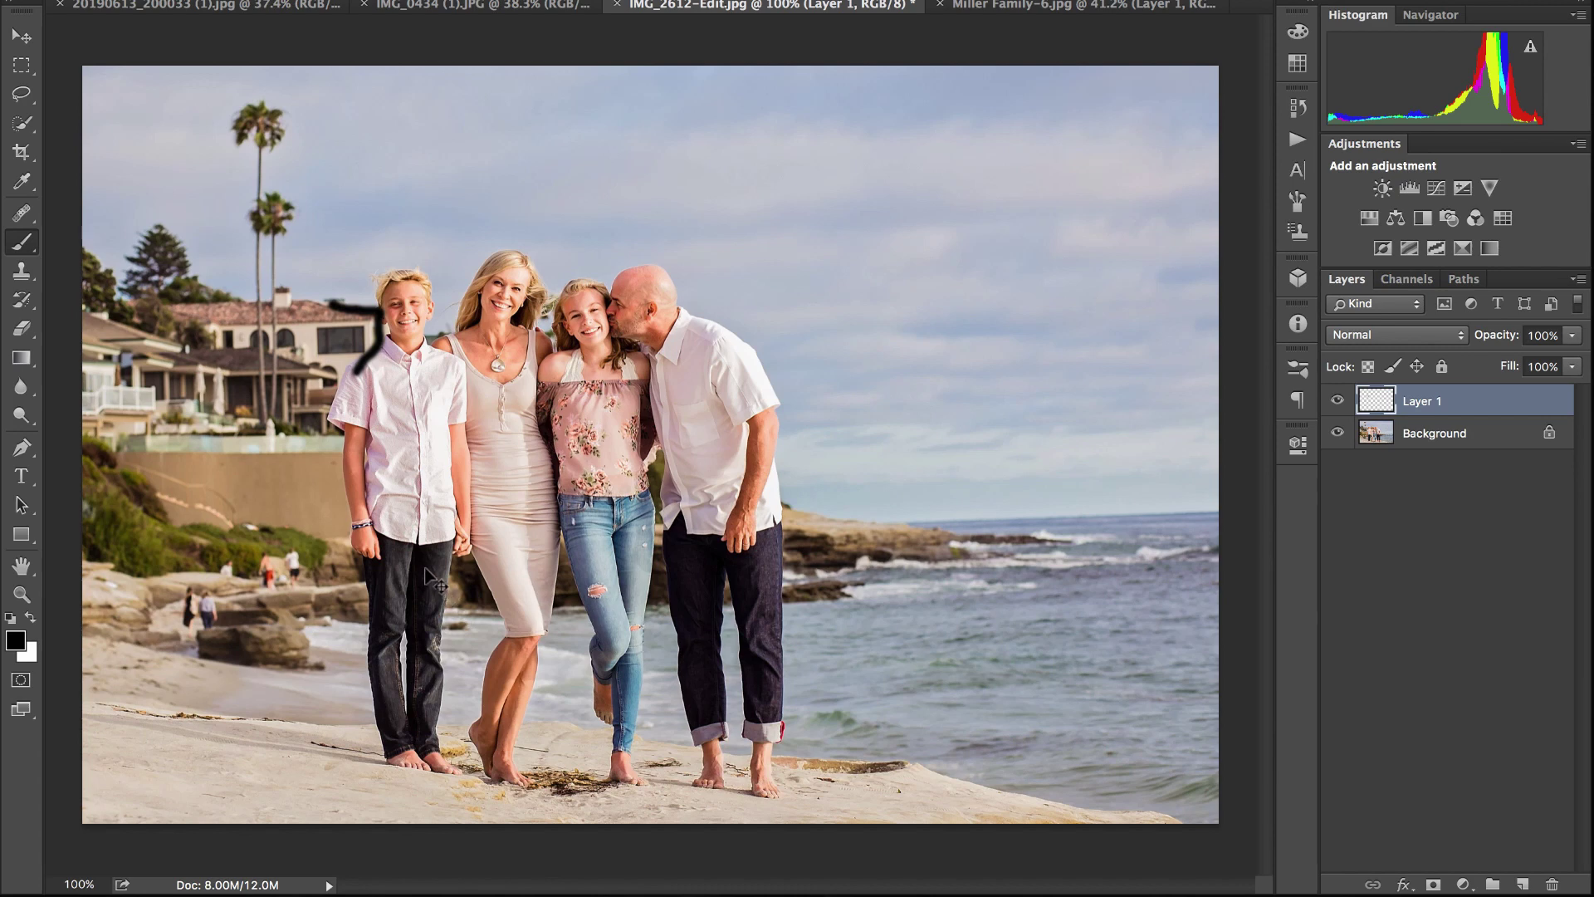
{"action": "key", "text": "ctrl+z"}
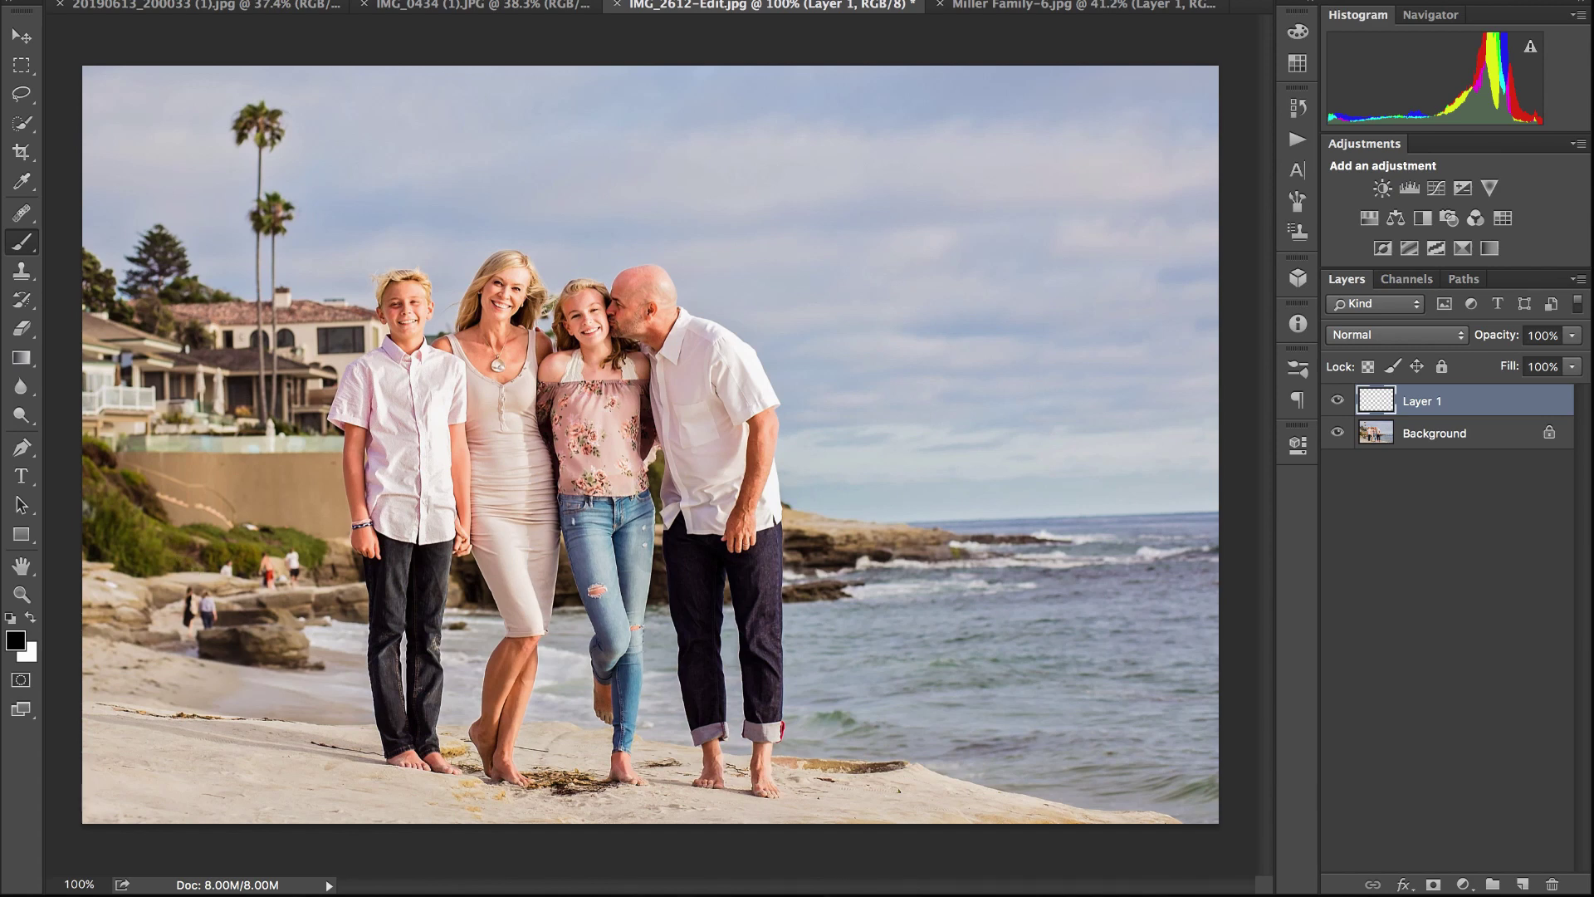
{"action": "mouse_move", "coordinate": [199, 567]}
{"action": "left_mouse_down"}
{"action": "mouse_move", "coordinate": [276, 601]}
{"action": "mouse_move", "coordinate": [195, 571]}
{"action": "left_mouse_up"}
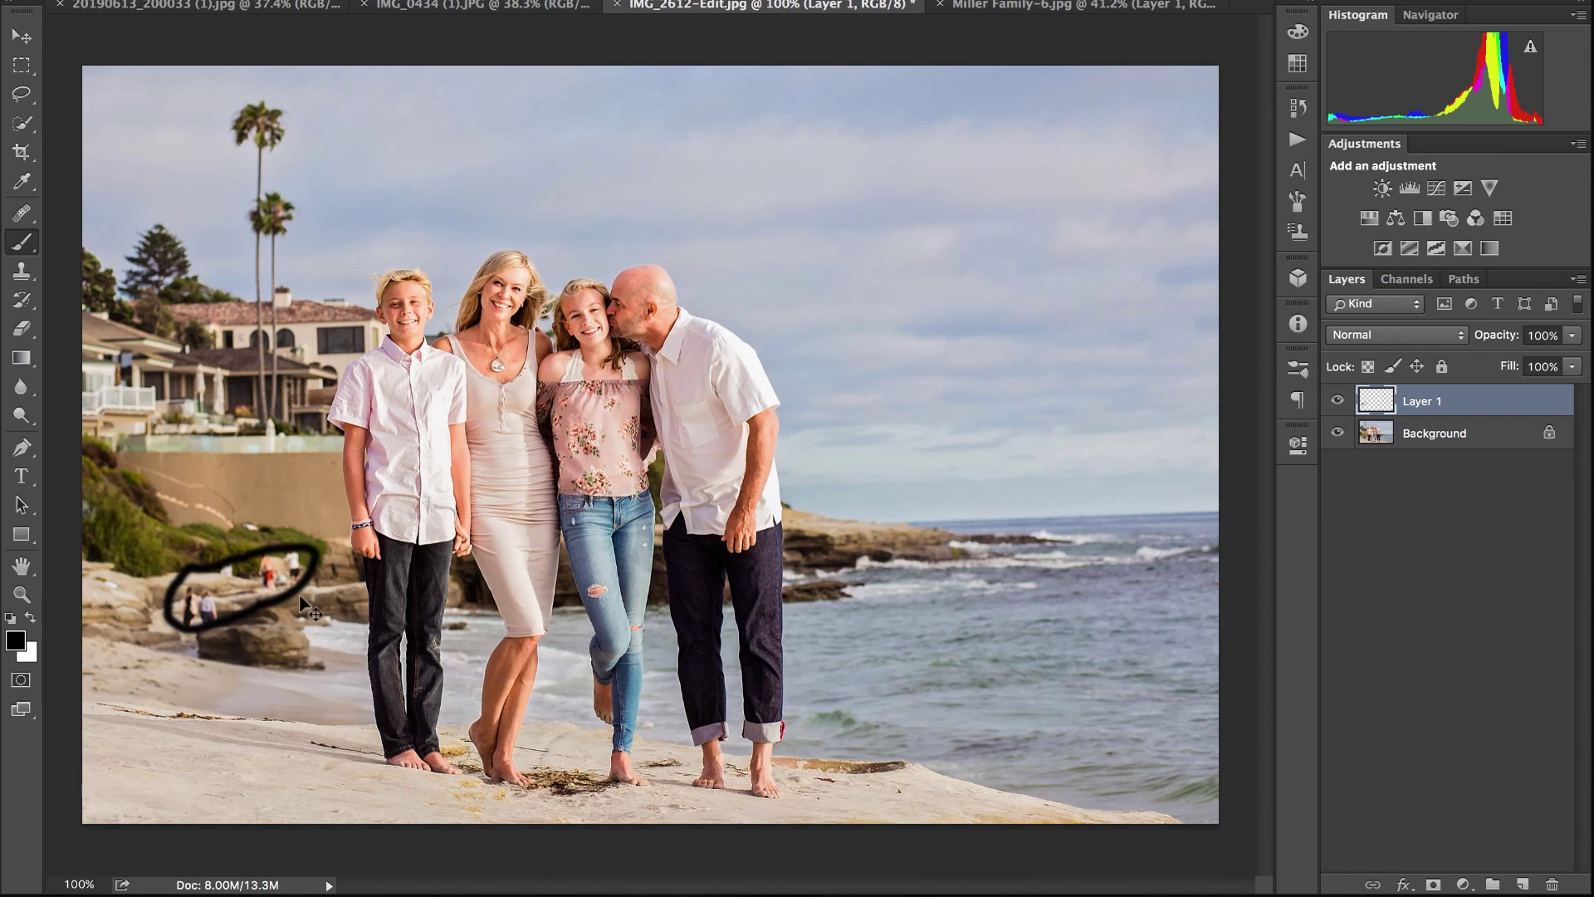
{"action": "key", "text": "ctrl+z"}
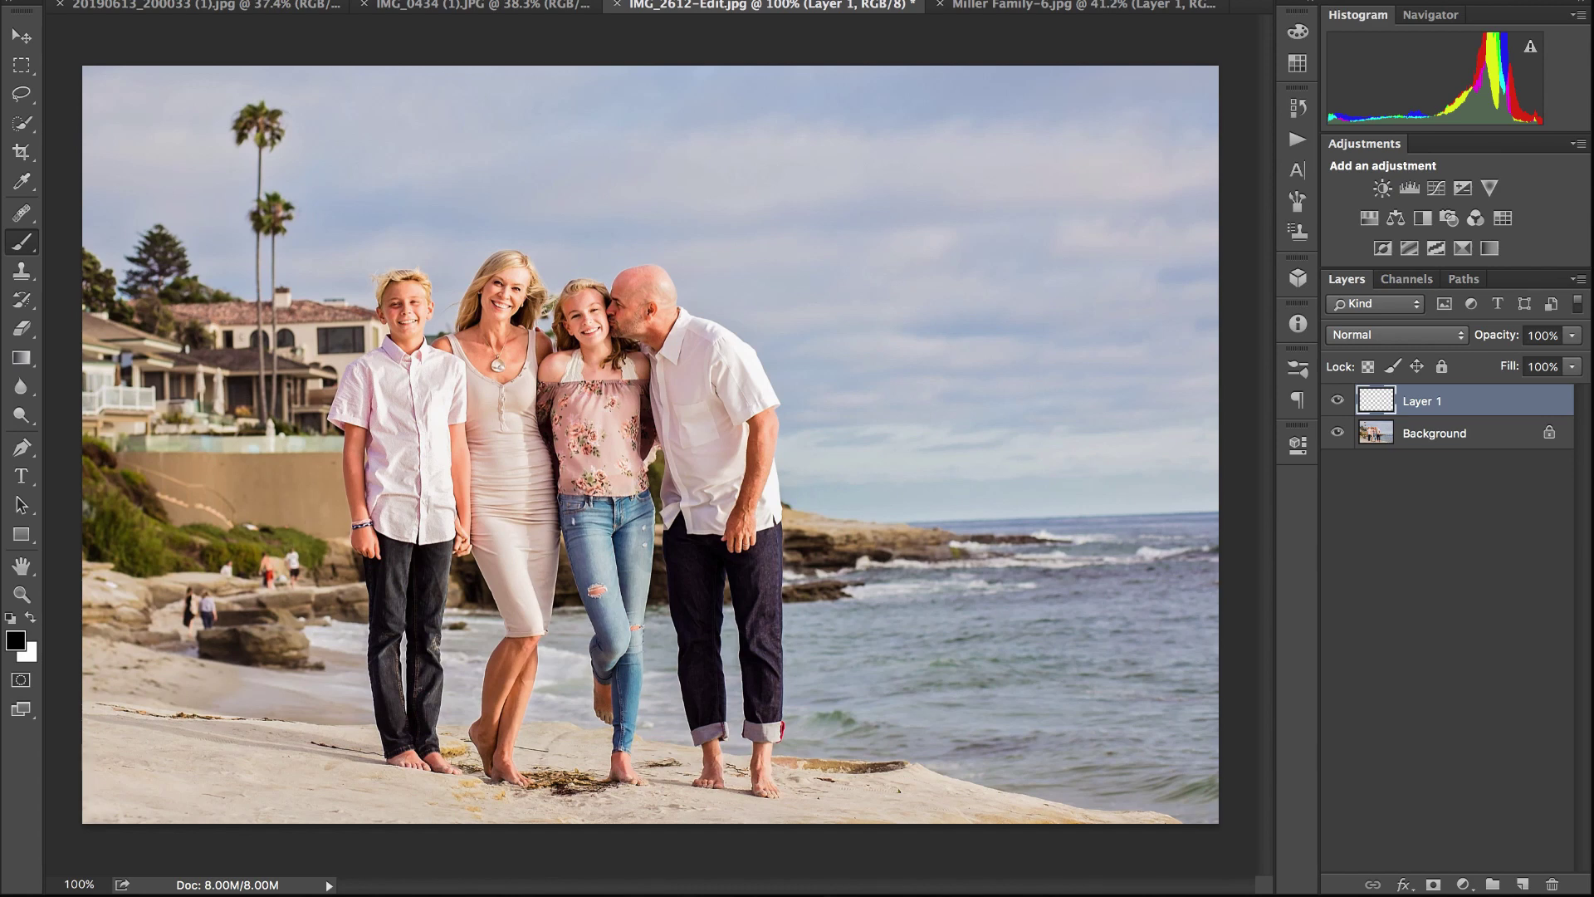
{"action": "key", "text": "z"}
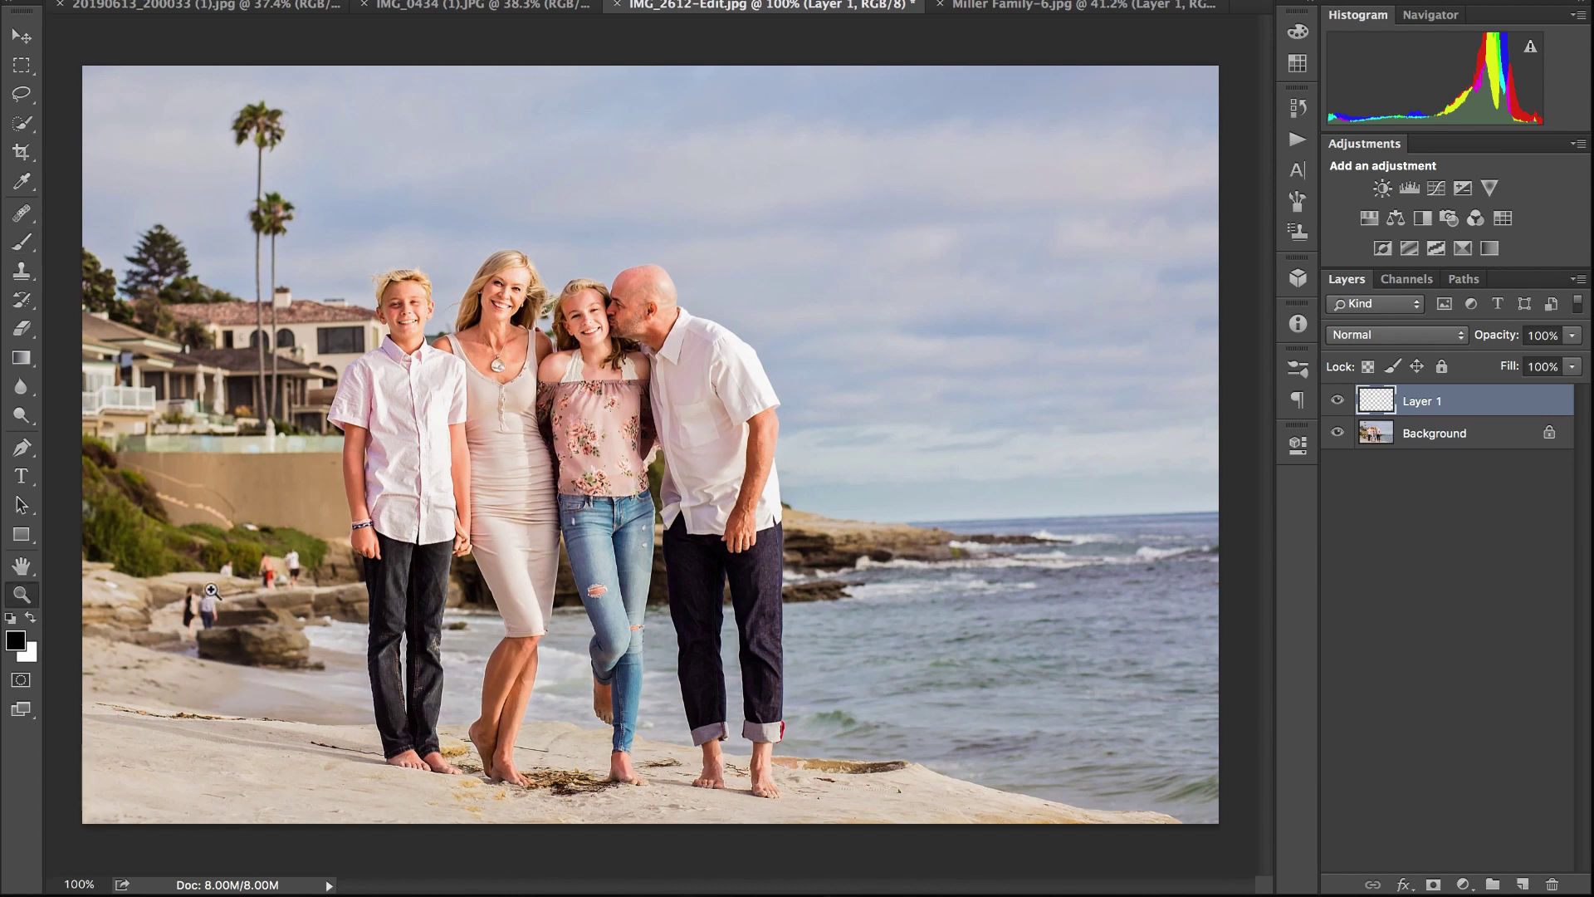
{"action": "left_click", "coordinate": [219, 588]}
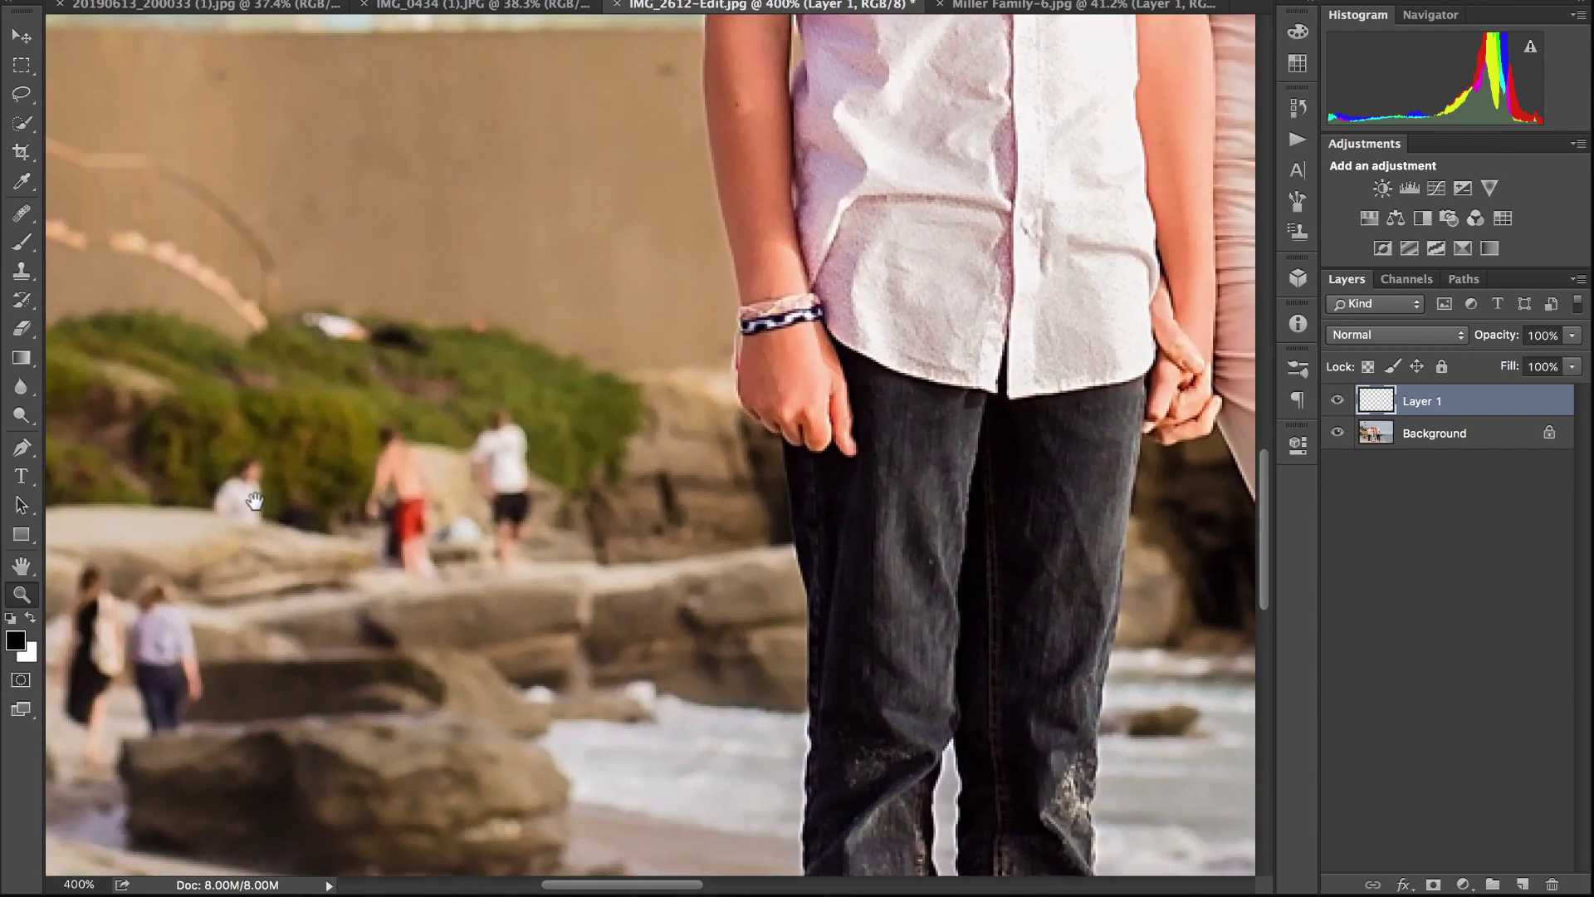
{"action": "left_click_drag", "start_coordinate": [275, 513], "coordinate": [370, 462]}
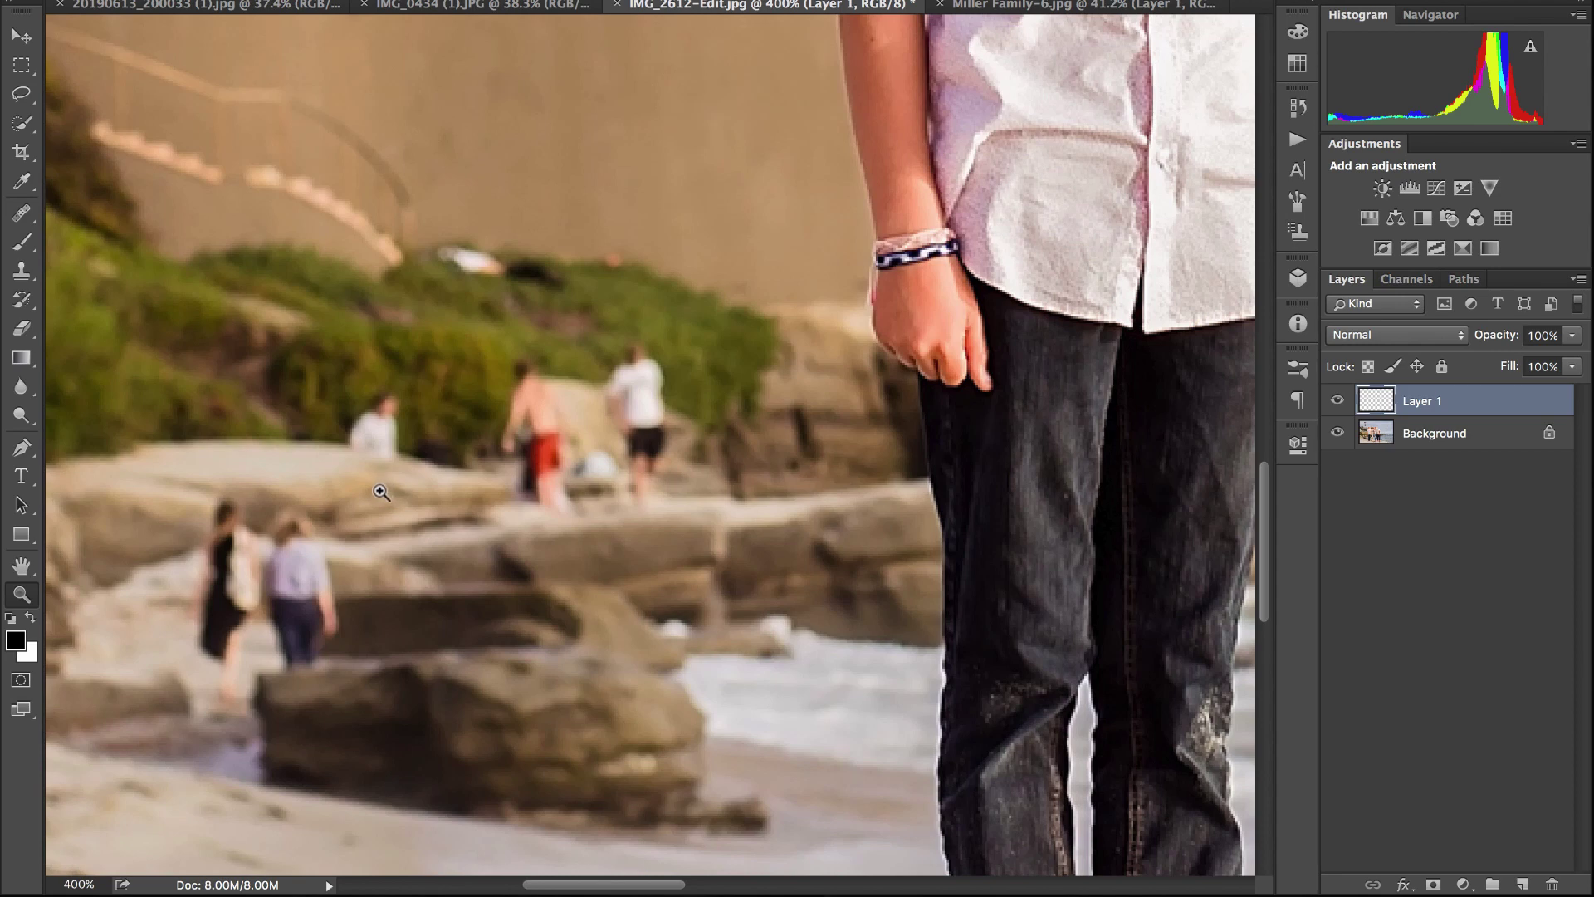
{"action": "left_click", "coordinate": [430, 464], "text": "alt"}
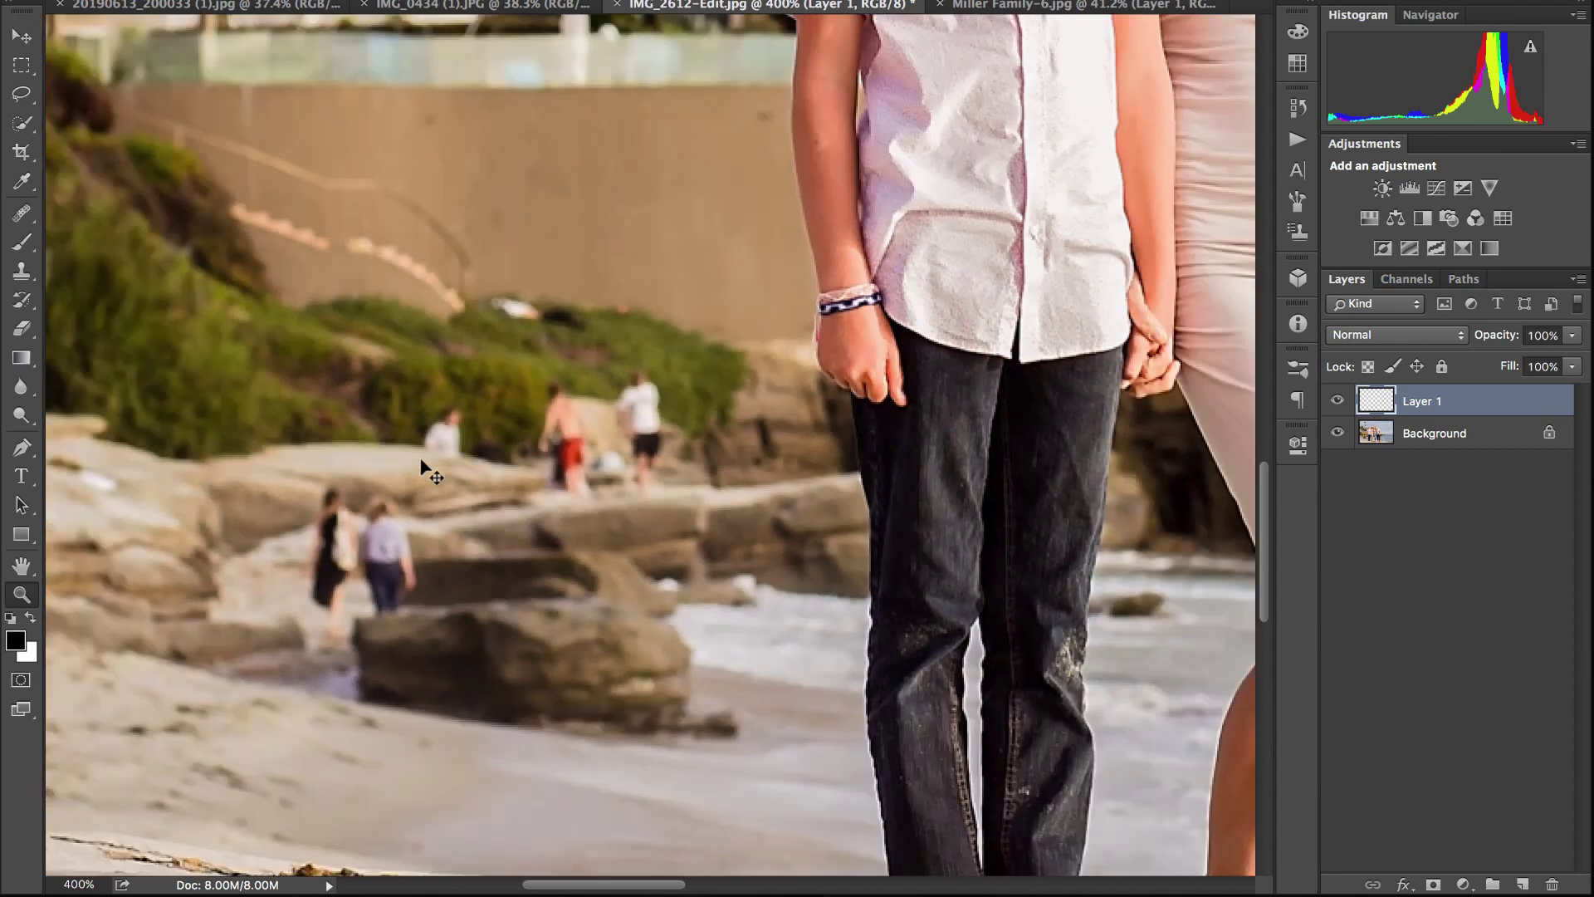
{"action": "key", "text": "ctrl+0"}
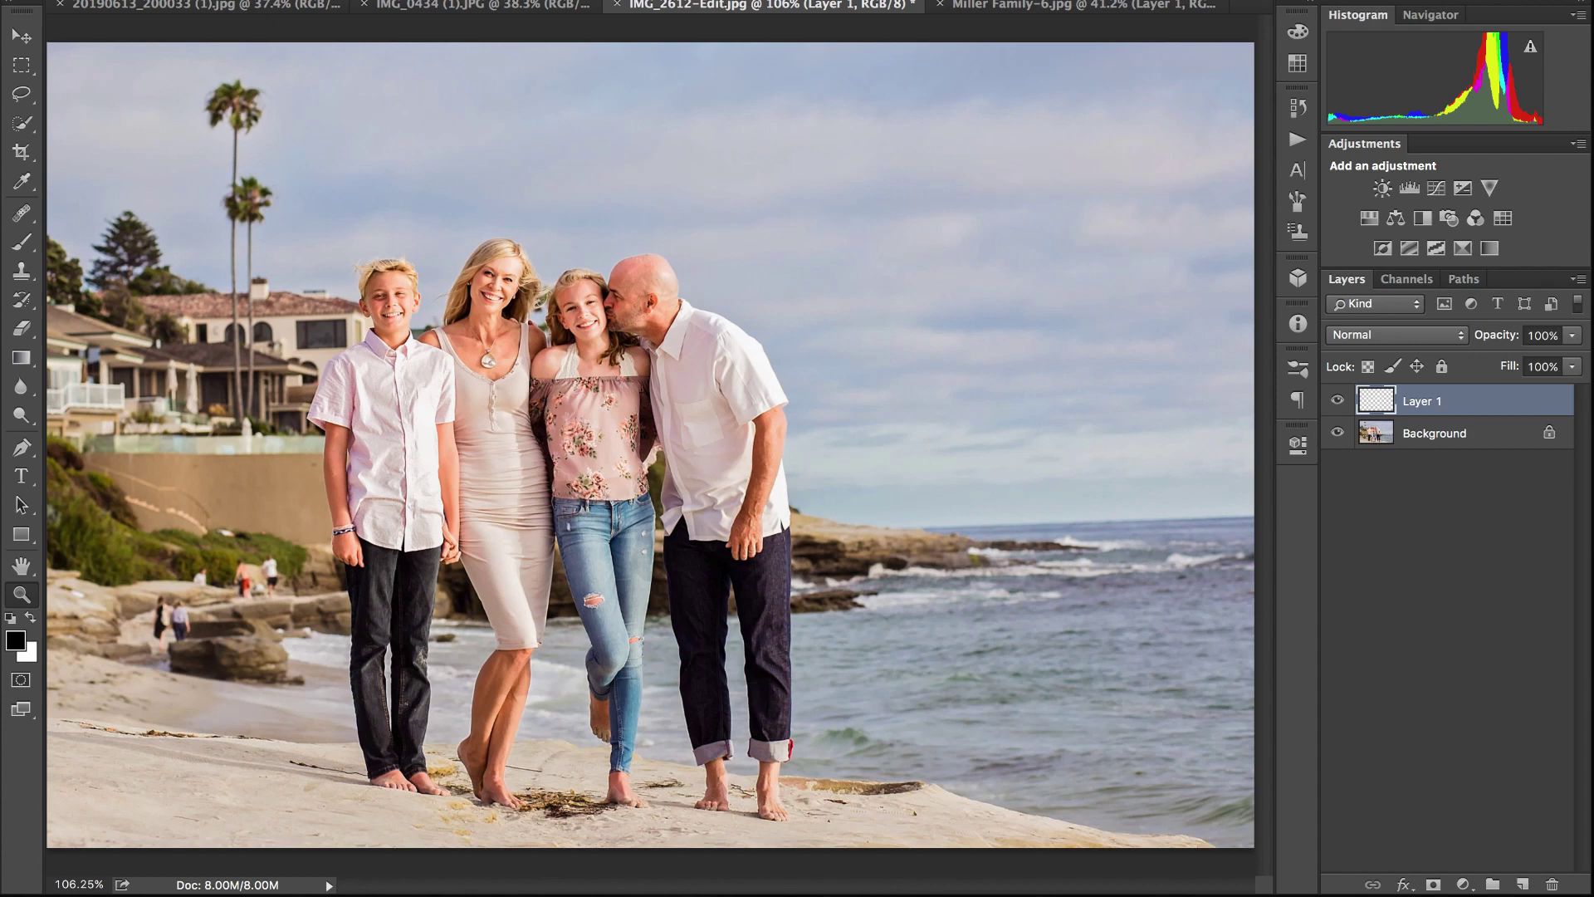
- Close IMG_2612-Edit.jpg, answer its save prompt, and switch to the 20190613_200033 sunset photo
{"action": "key", "text": "ctrl+w"}
{"action": "left_click", "coordinate": [751, 265]}
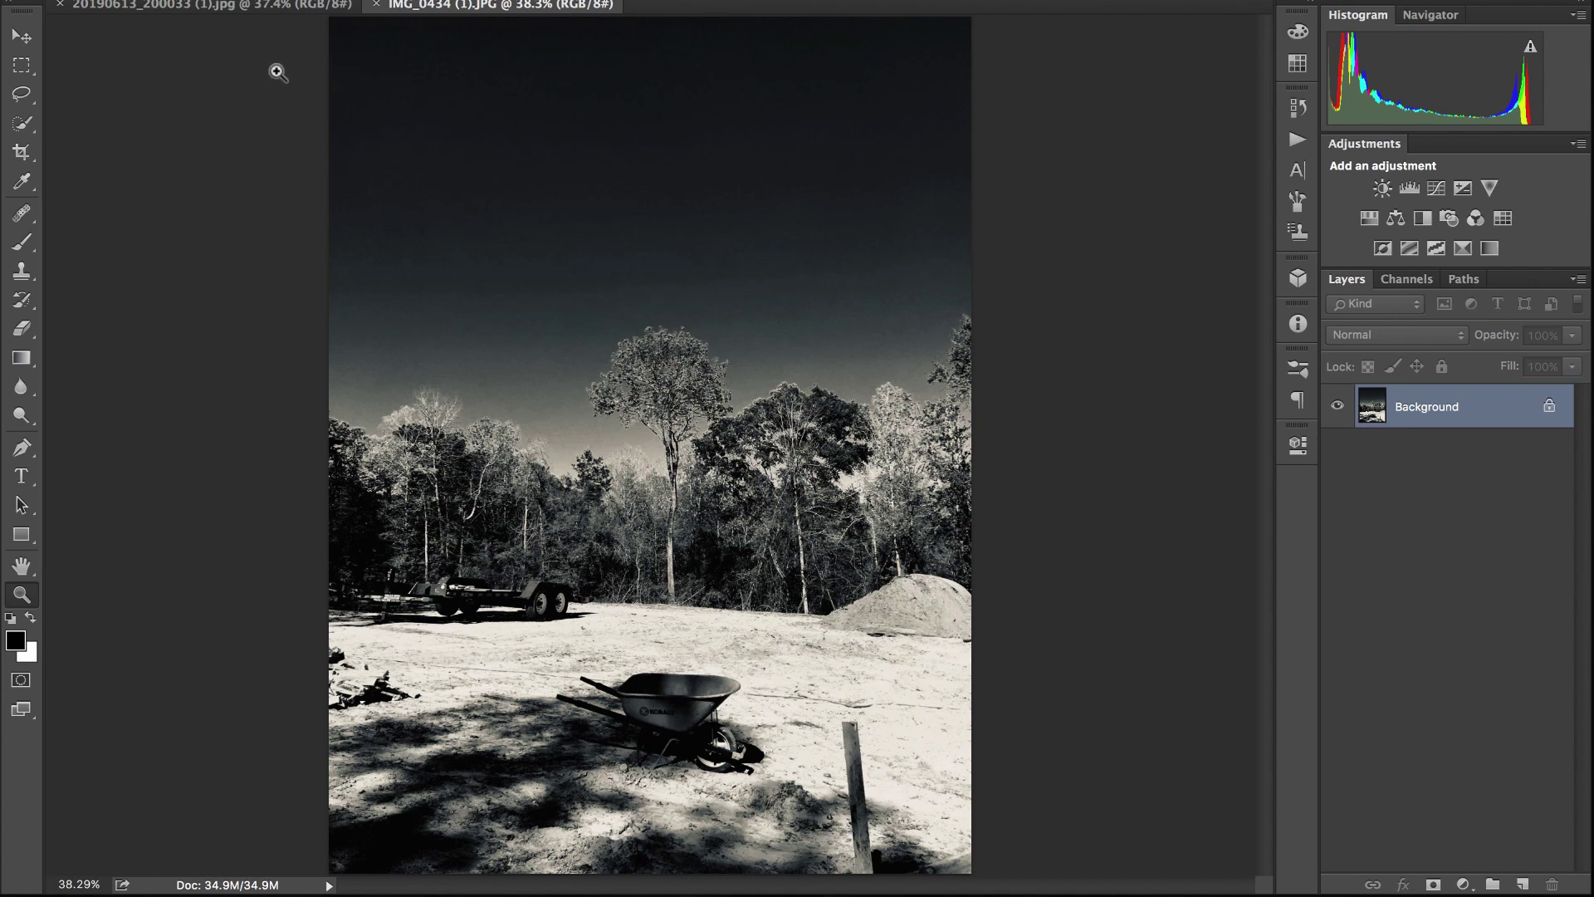
{"action": "left_click", "coordinate": [240, 10]}
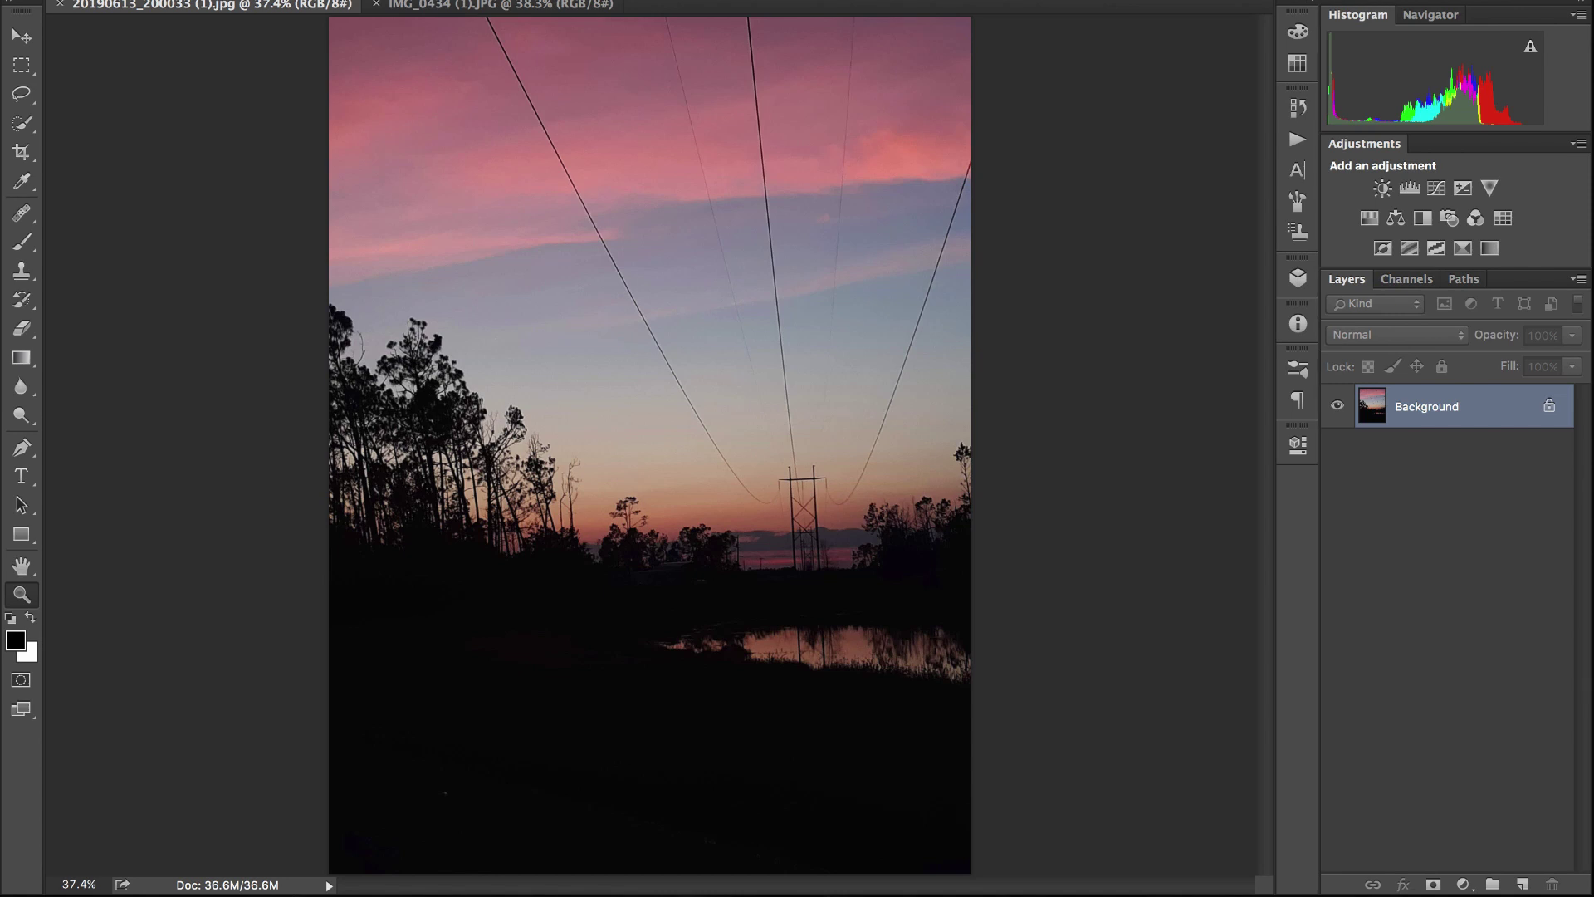
- Fit the sunset photo in the window, then switch between the IMG_0434 and sunset tabs
{"action": "left_click", "coordinate": [474, 13]}
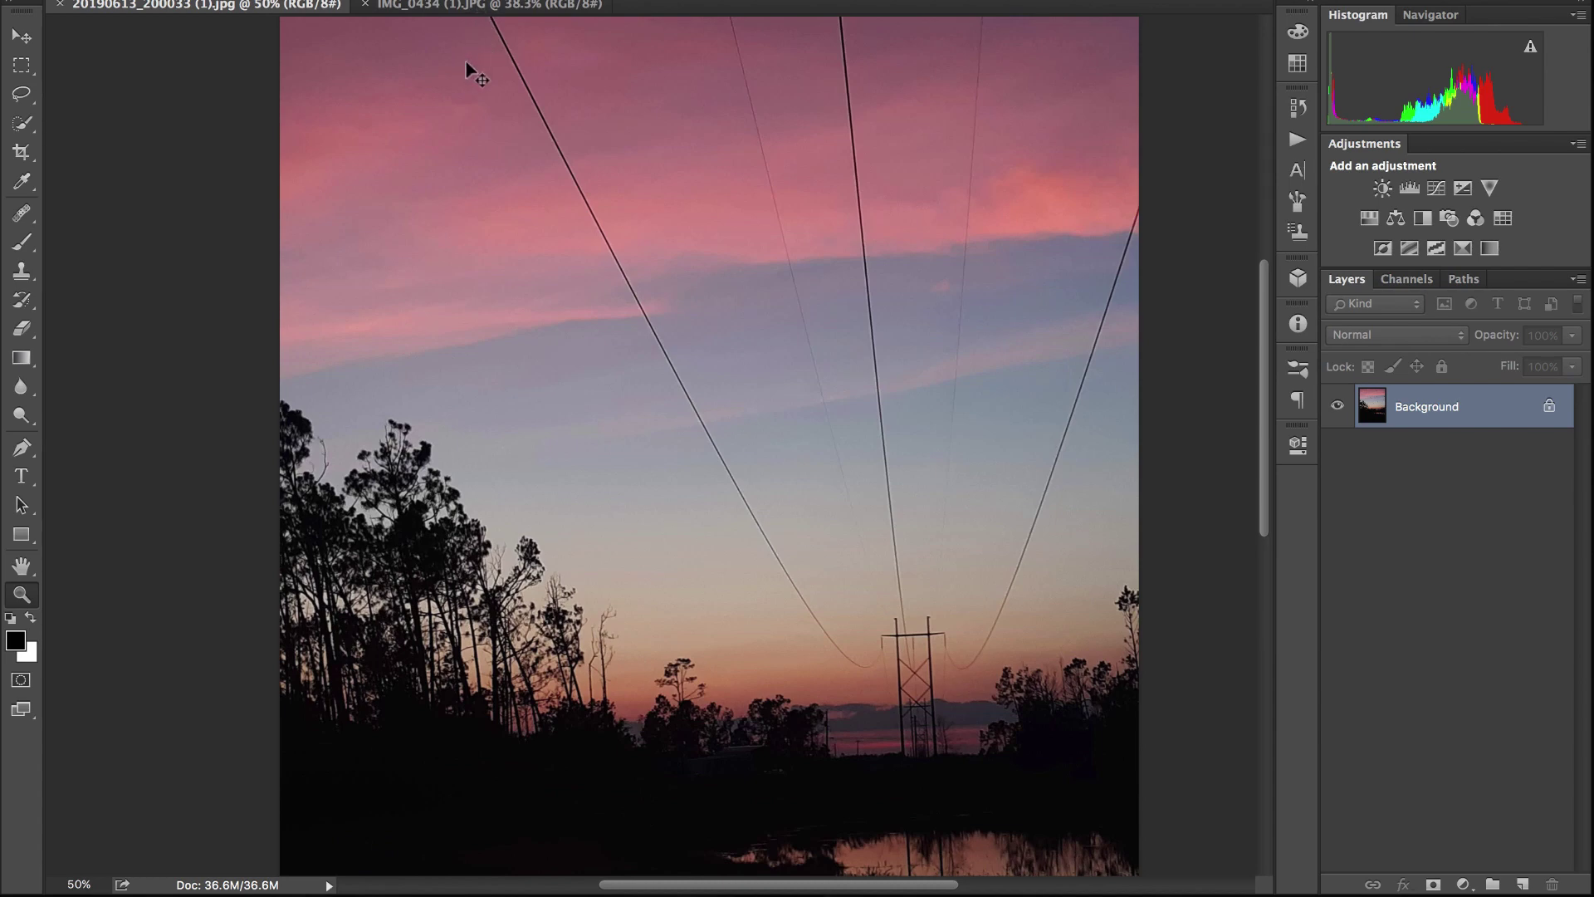
{"action": "key", "text": "ctrl+0"}
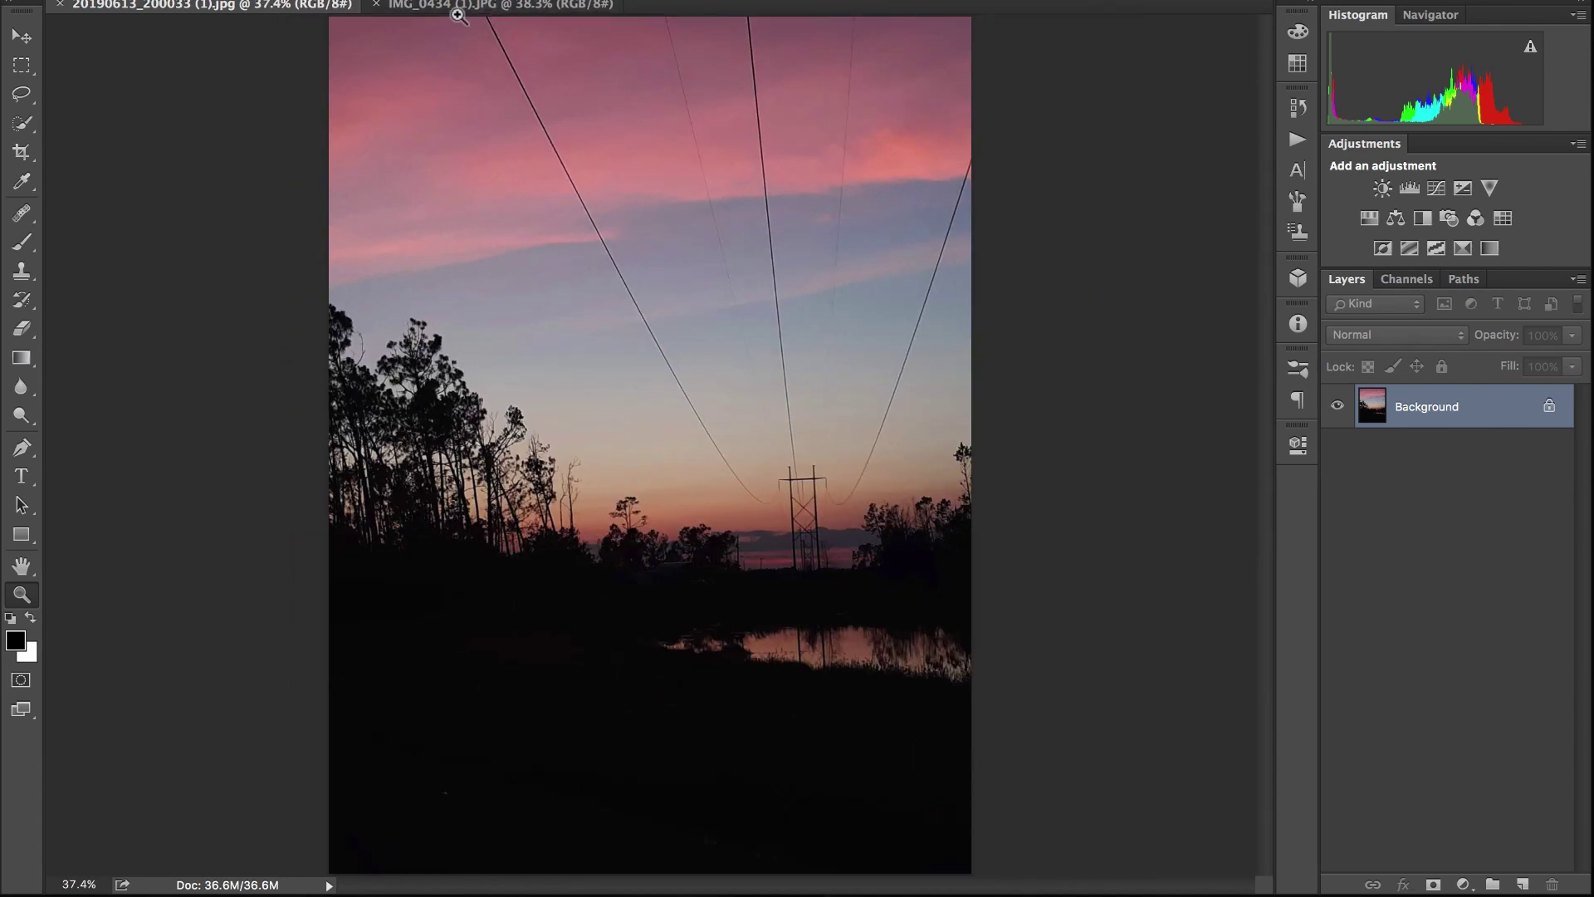
{"action": "left_click", "coordinate": [461, 6]}
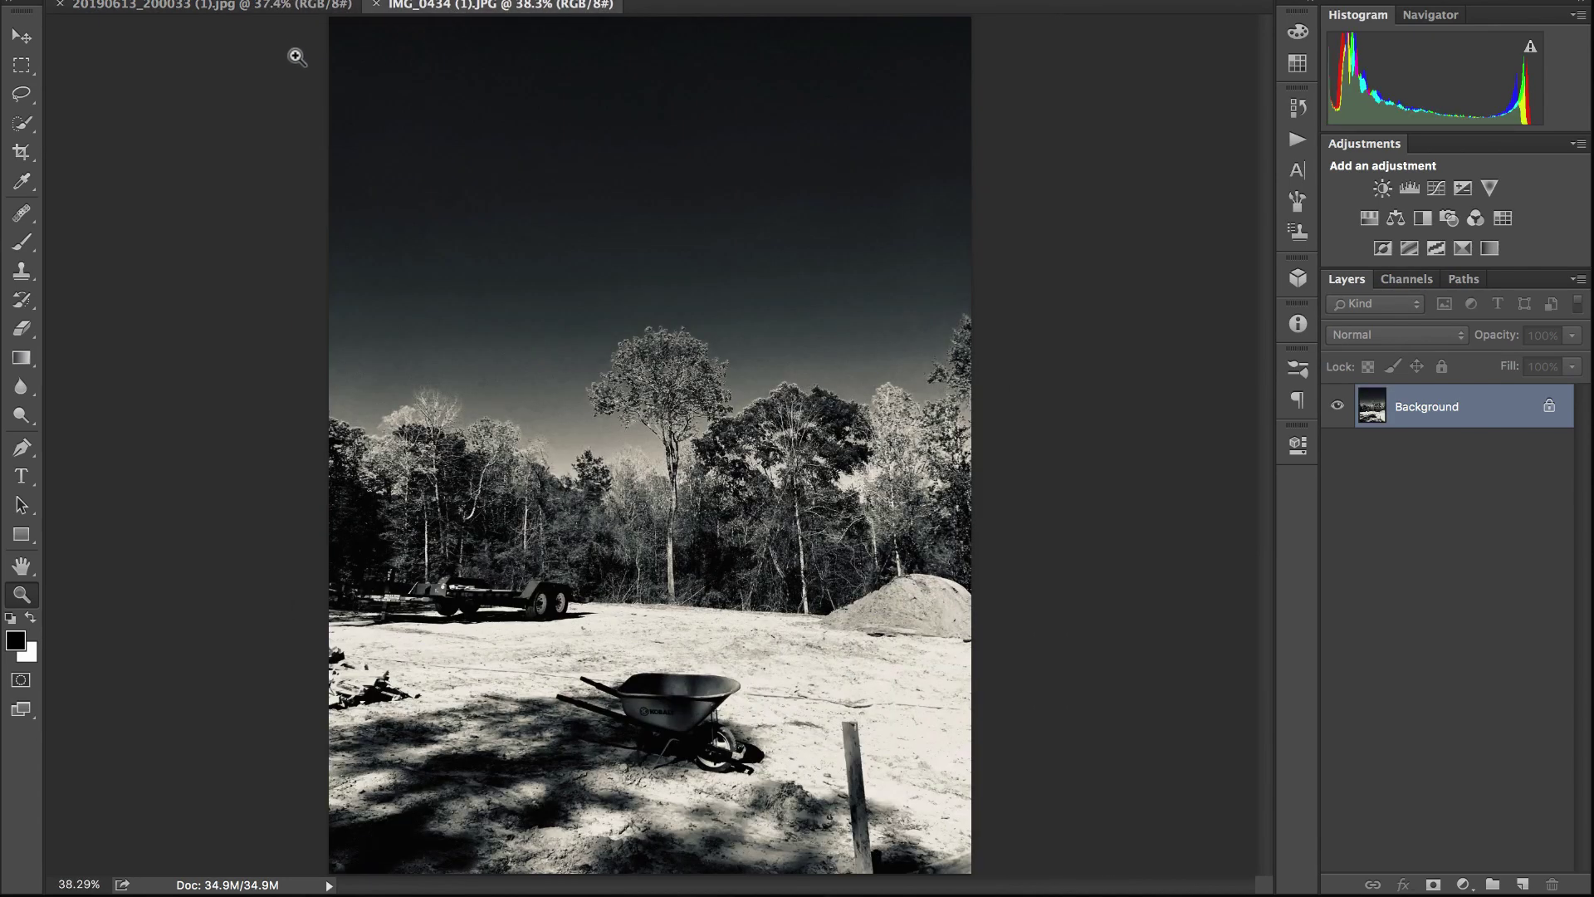
{"action": "left_click", "coordinate": [261, 11]}
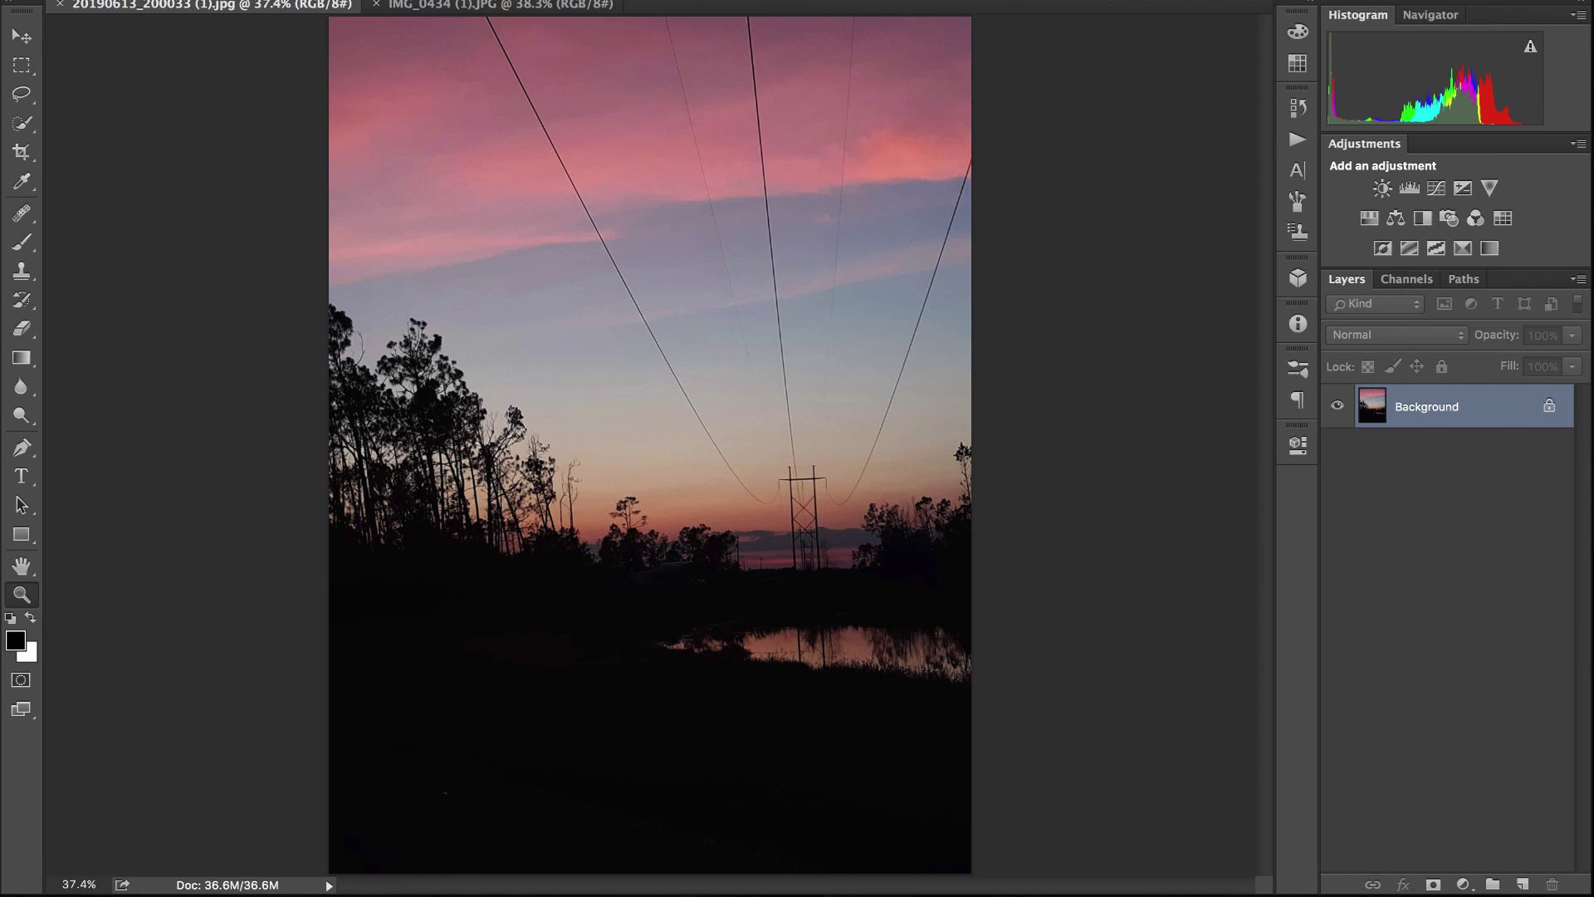
- Bring the IMG_0434 wheelbarrow photo tab to the front again
{"action": "left_click", "coordinate": [478, 12]}
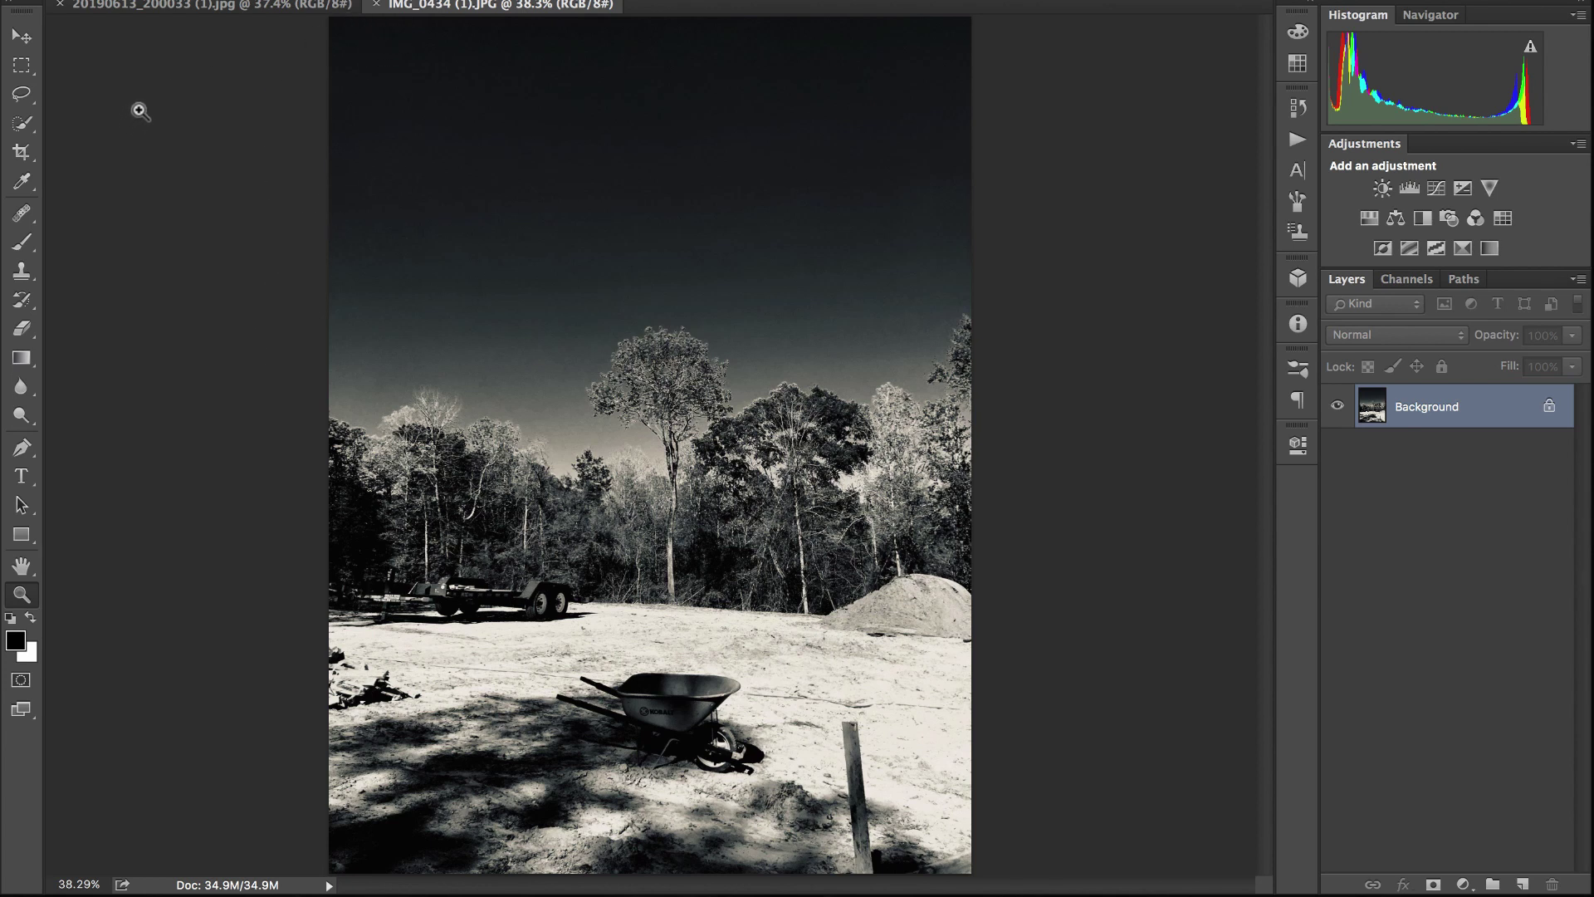
- Close the wheelbarrow photo, then the 20190613_200033 sunset power-line photo
{"action": "left_click", "coordinate": [375, 6]}
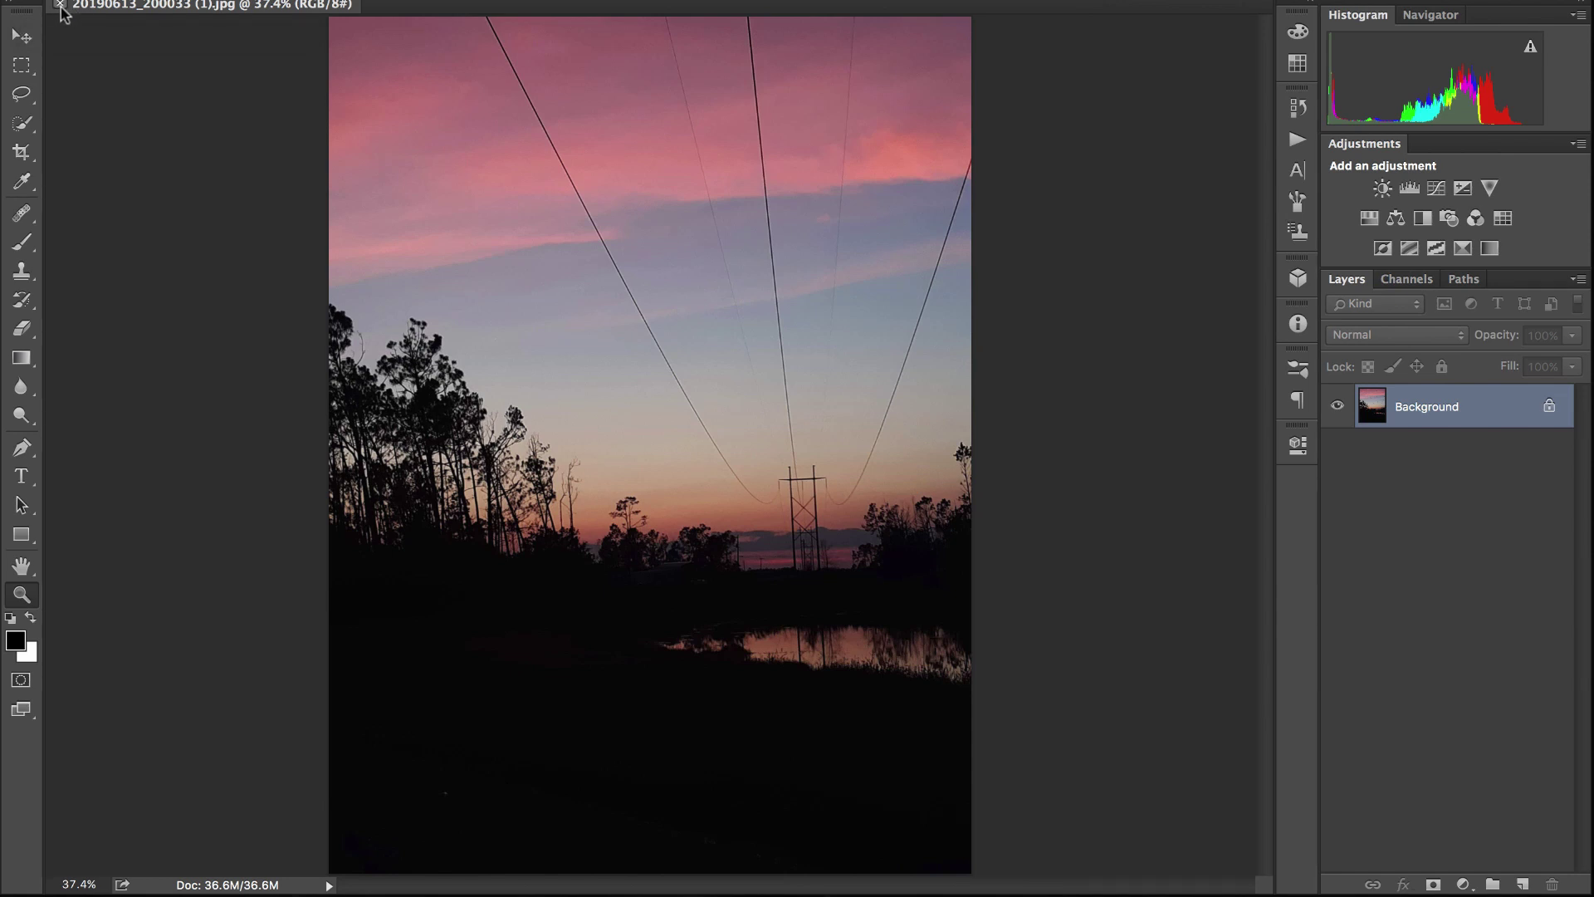
{"action": "left_click", "coordinate": [60, 7]}
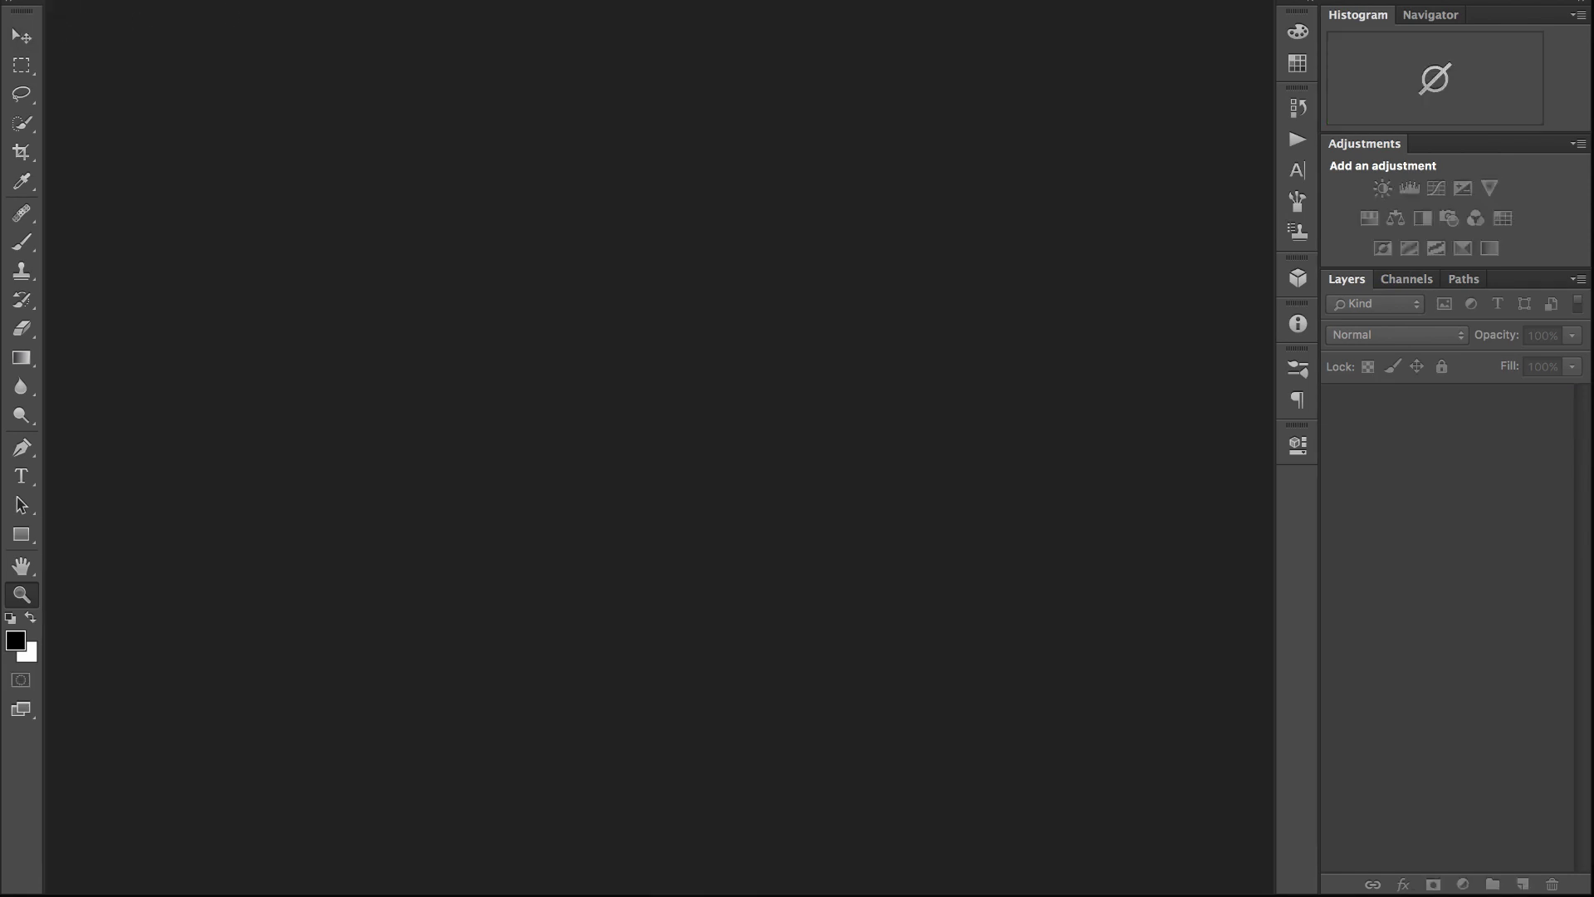